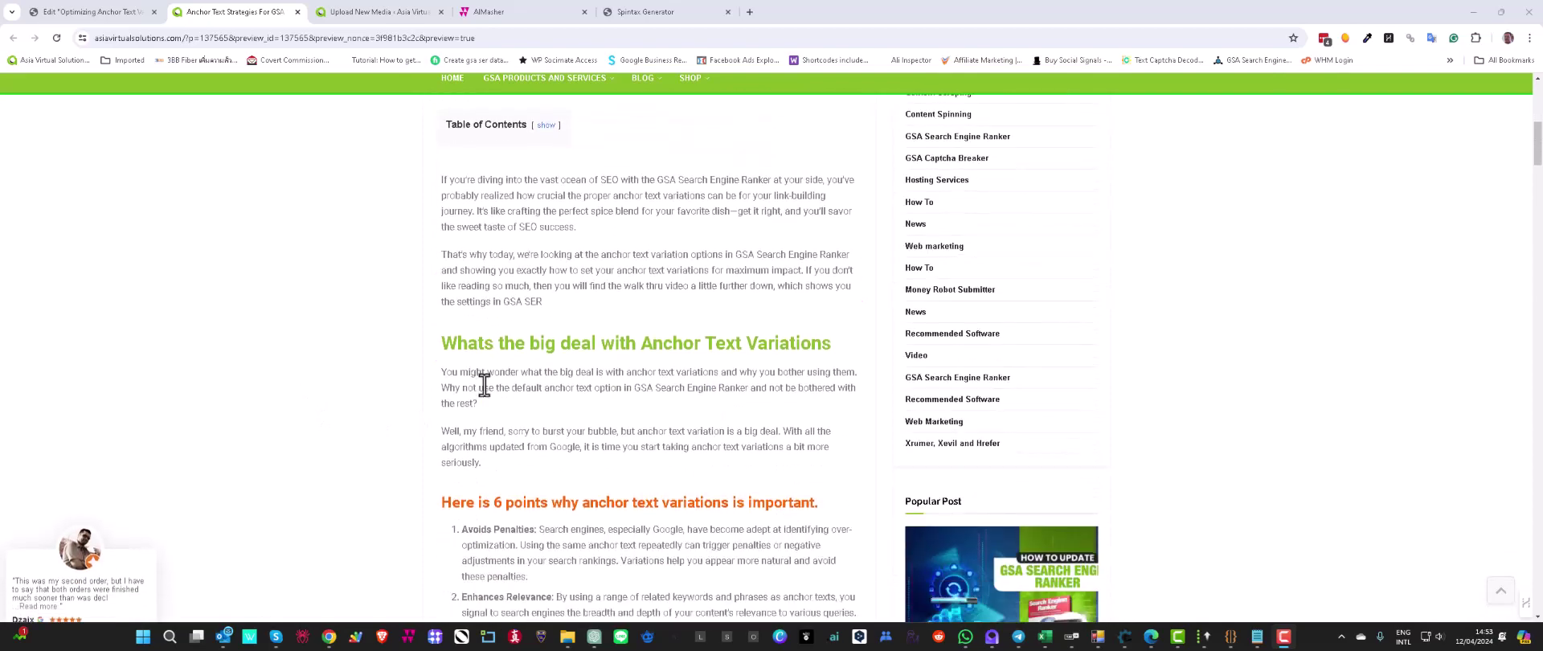
Skim the anchor text strategies article through to the numbered GSA SER project settings image and the how-to video section
scroll(483, 384, down, 15)
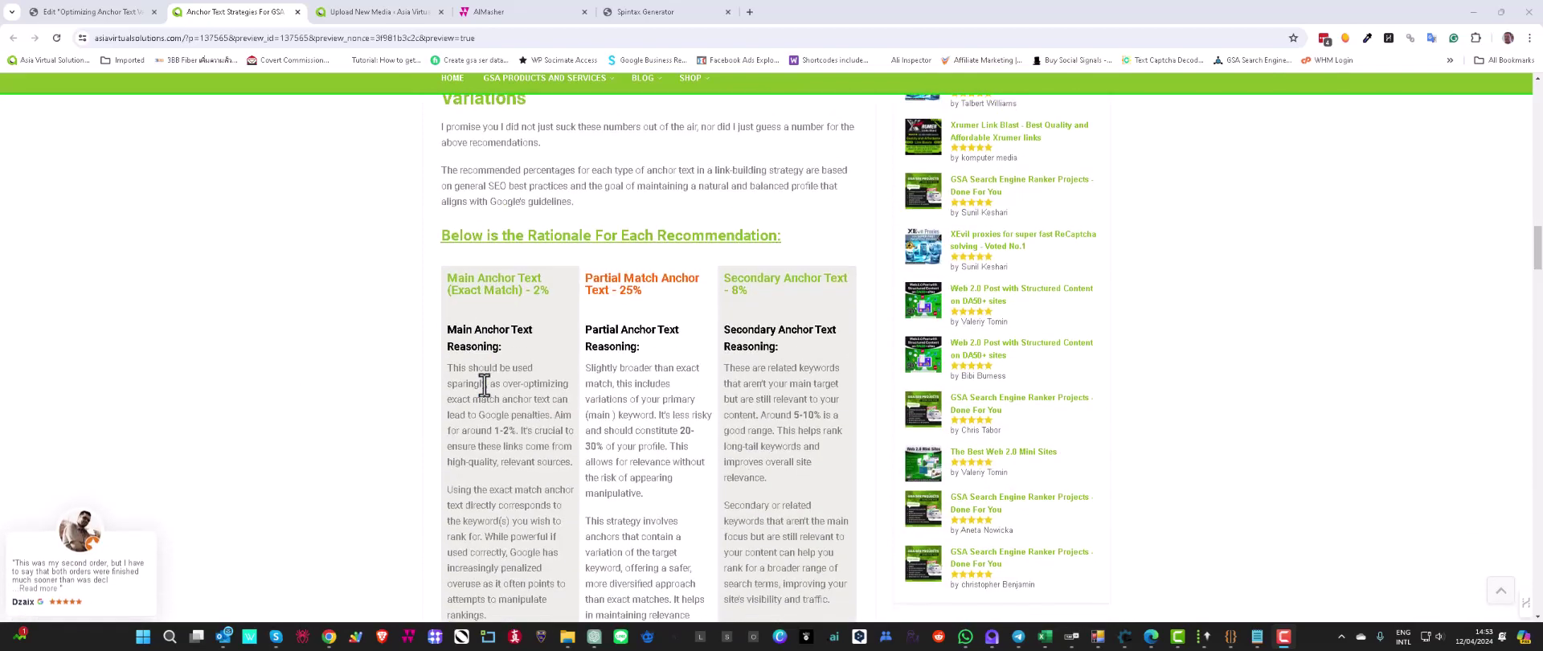
scroll(484, 384, down, 15)
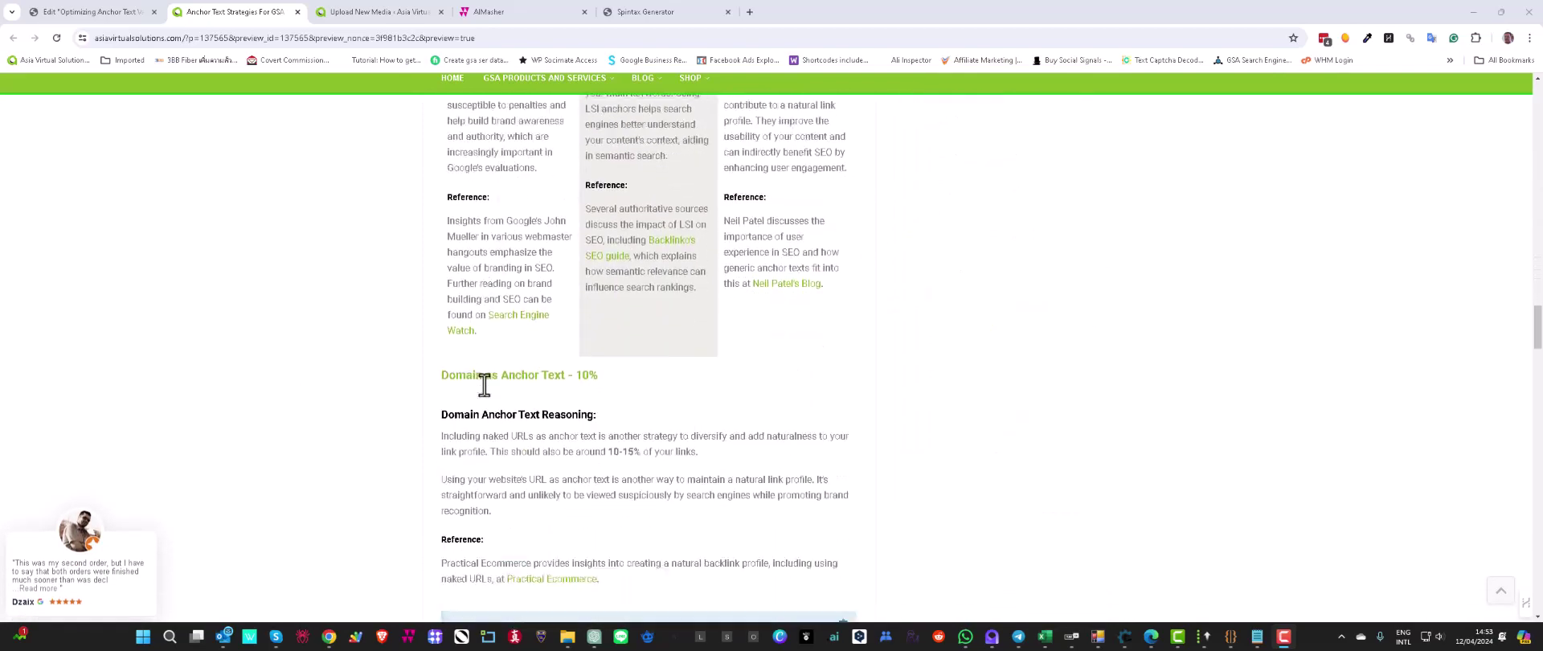
scroll(487, 393, down, 2)
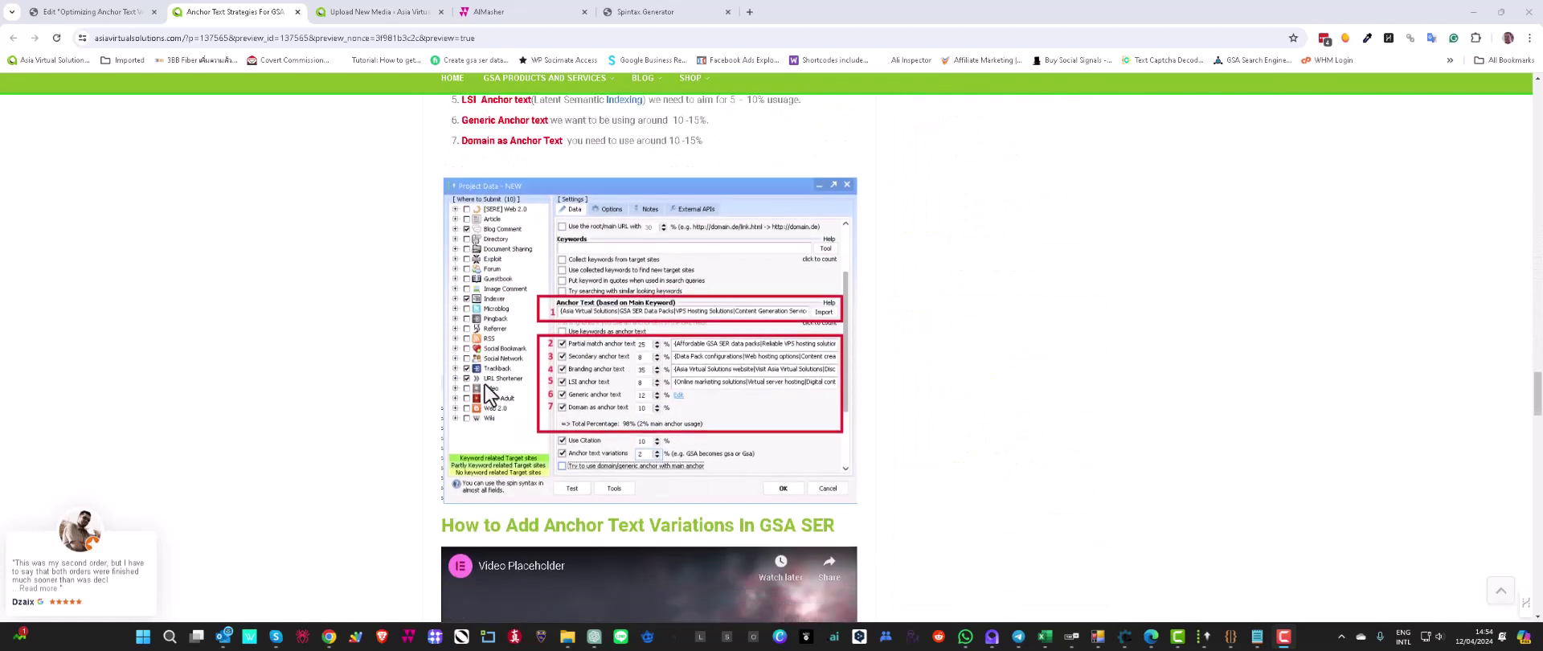
scroll(487, 393, up, 2)
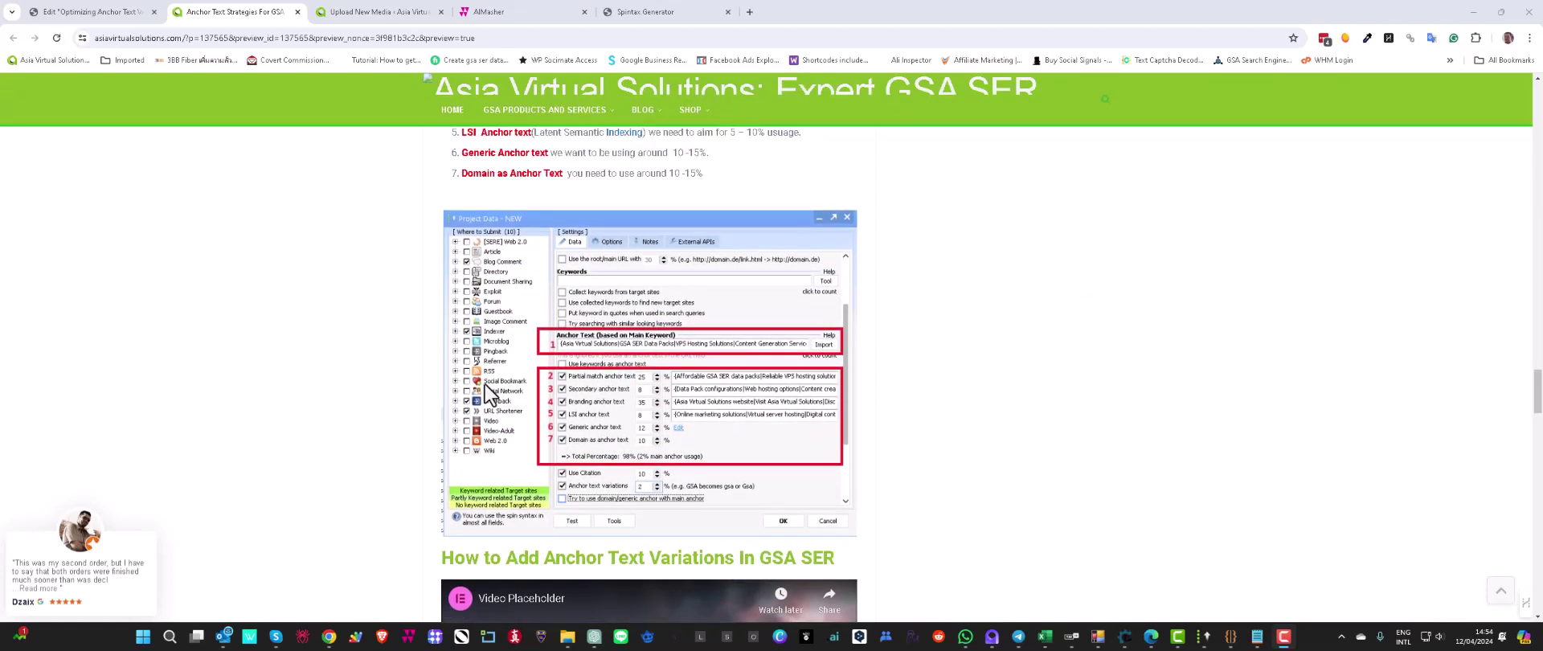
scroll(485, 384, down, 4)
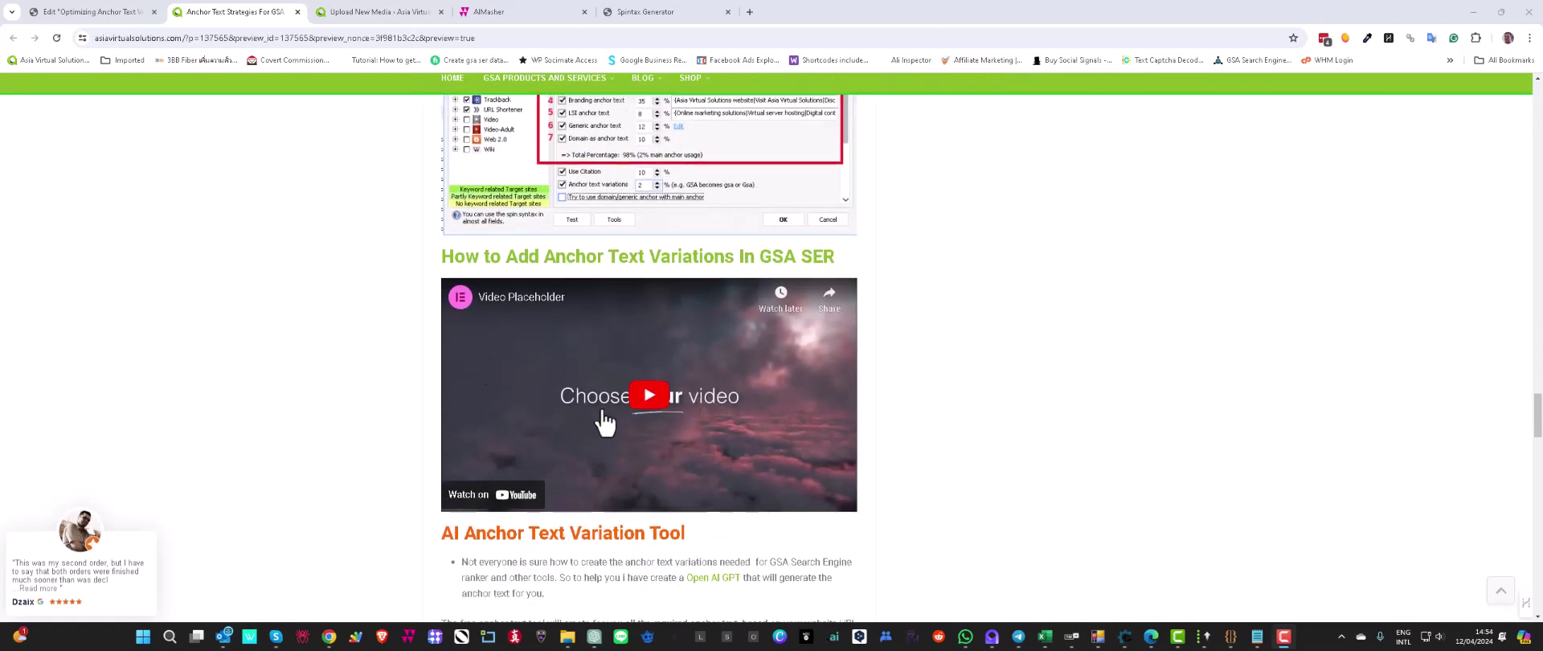
scroll(373, 392, up, 1)
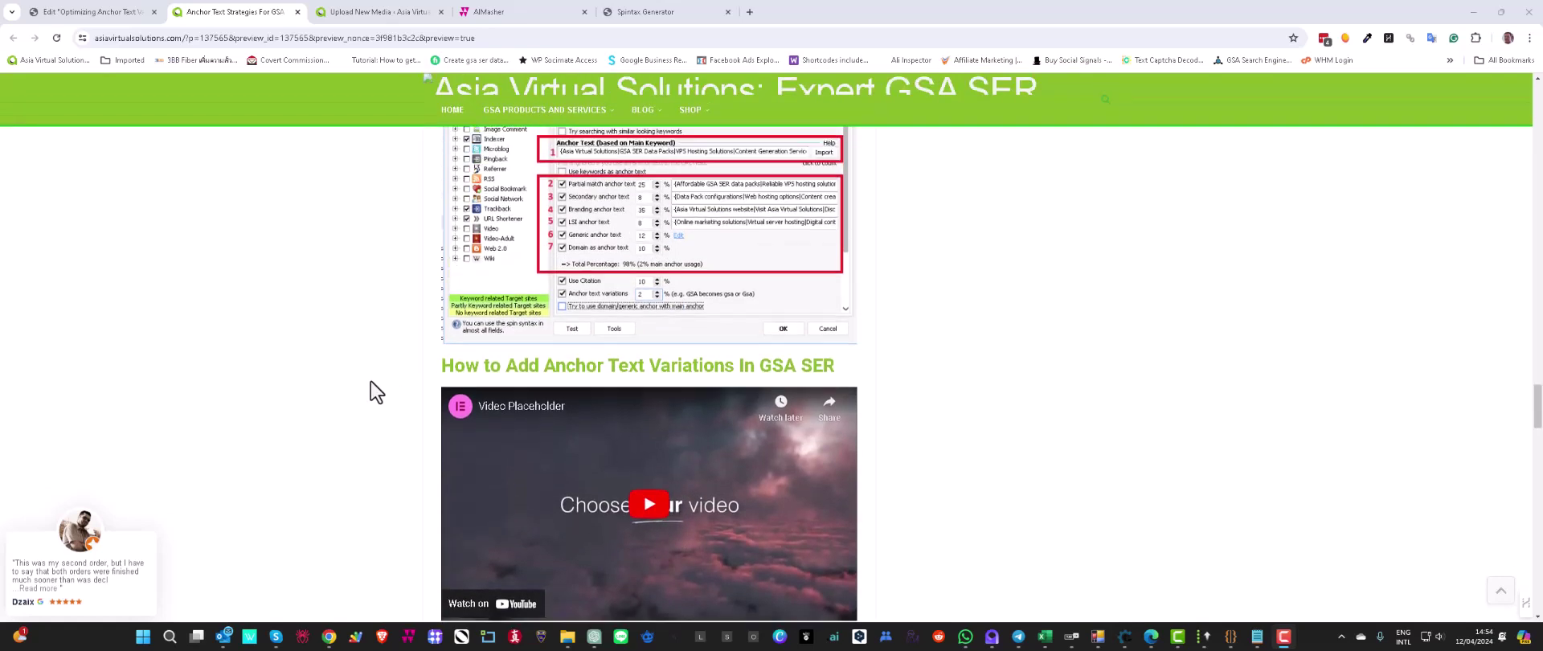
scroll(370, 381, up, 2)
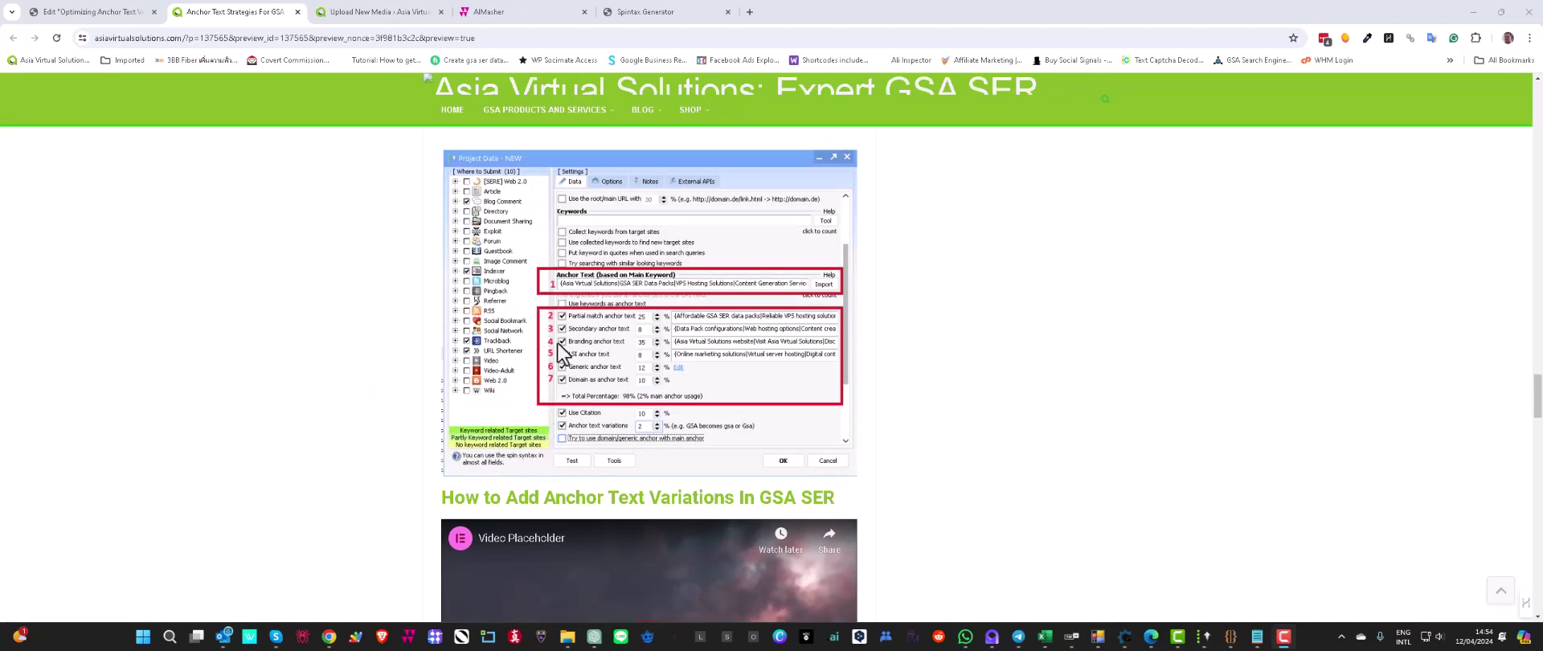
Review the two lists comparing best-practice anchor text percentages with those used by Asia Virtual Solutions
scroll(546, 456, up, 5)
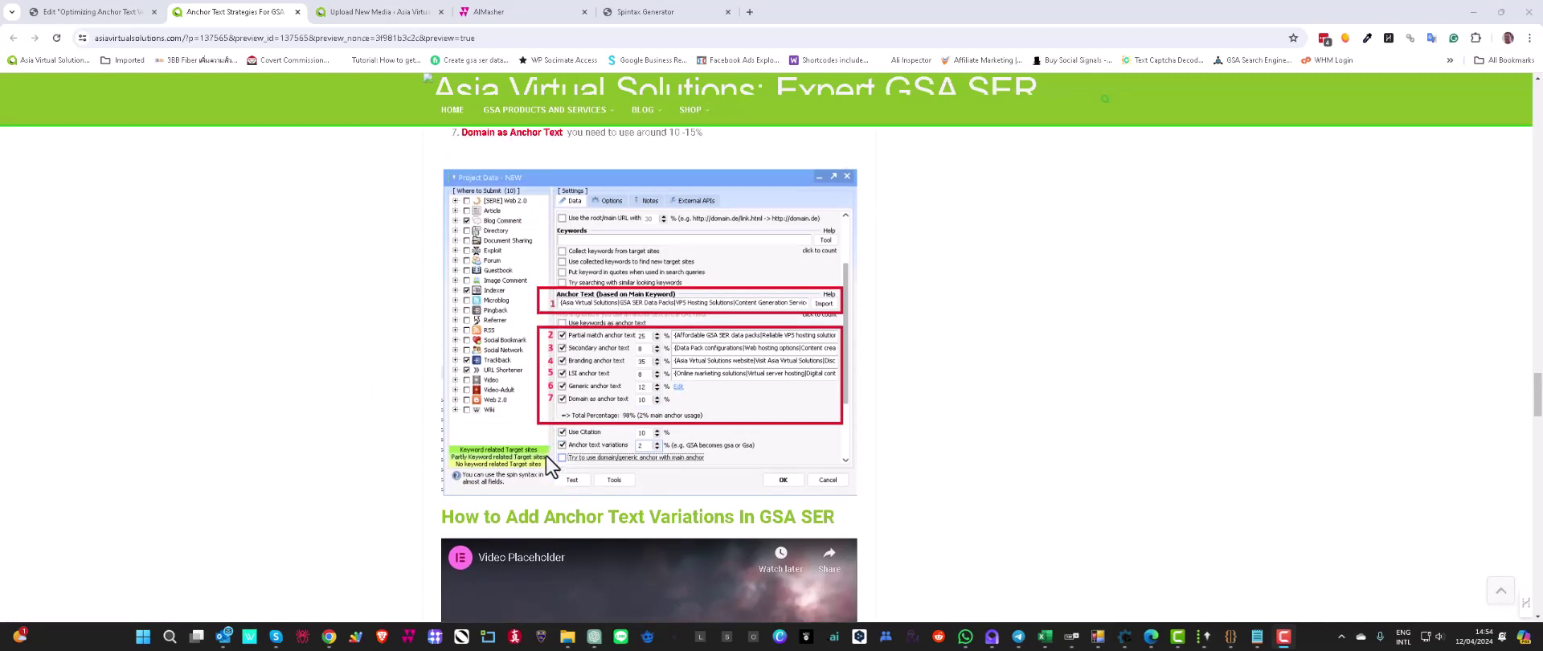
scroll(547, 455, up, 15)
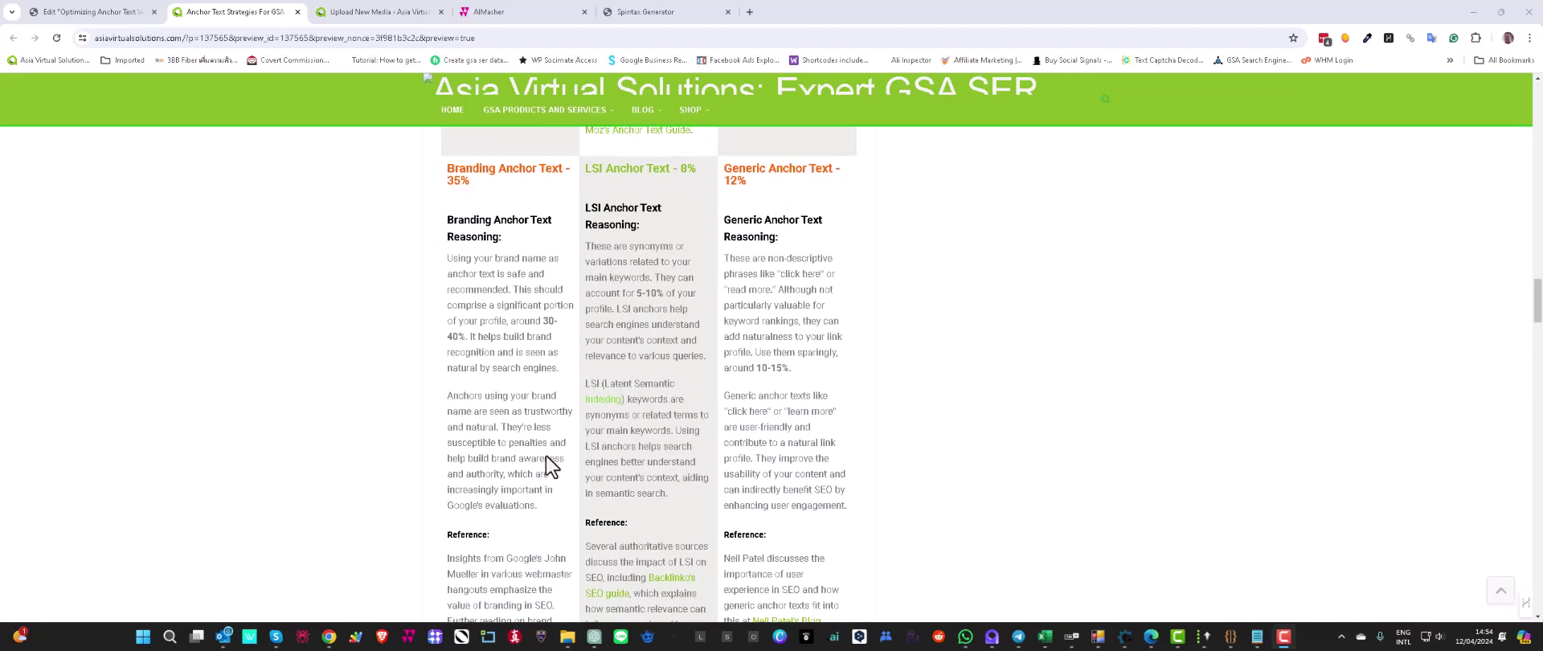
scroll(547, 455, up, 6)
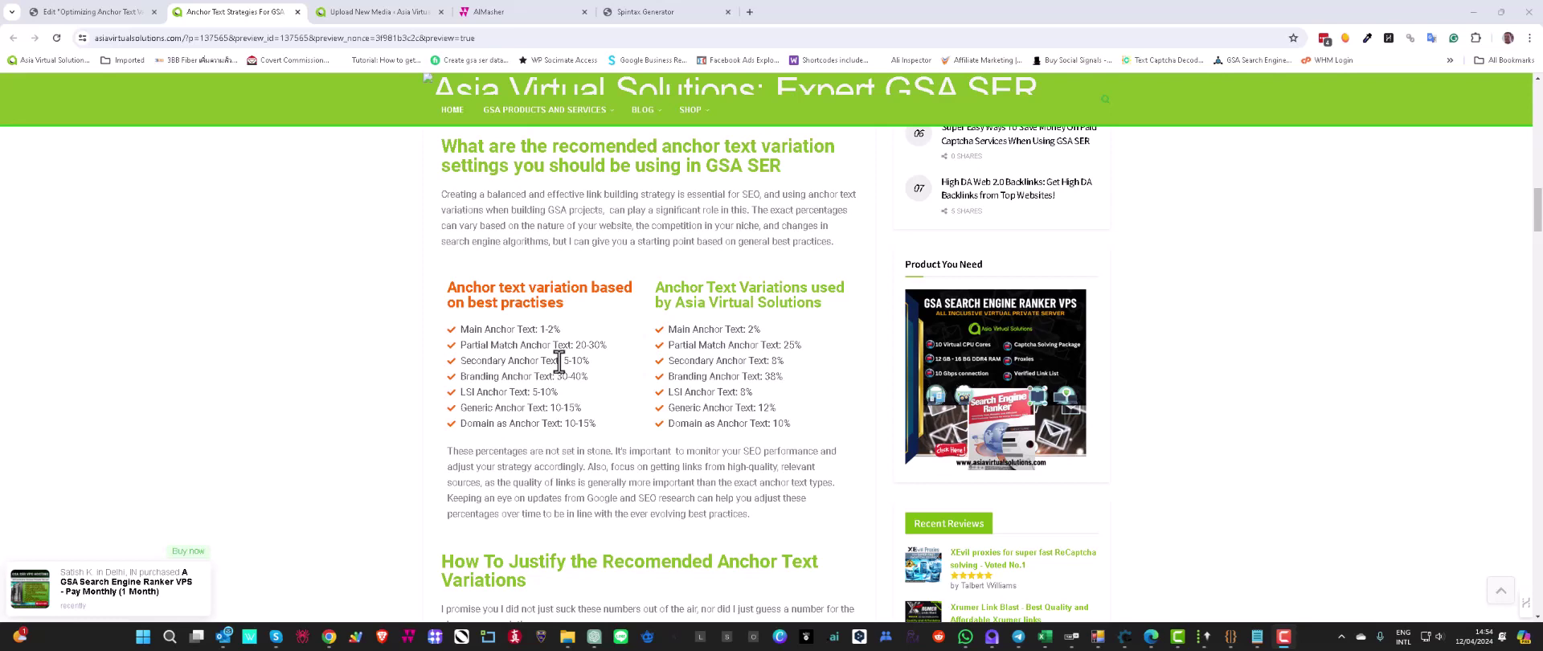
scroll(558, 360, up, 1)
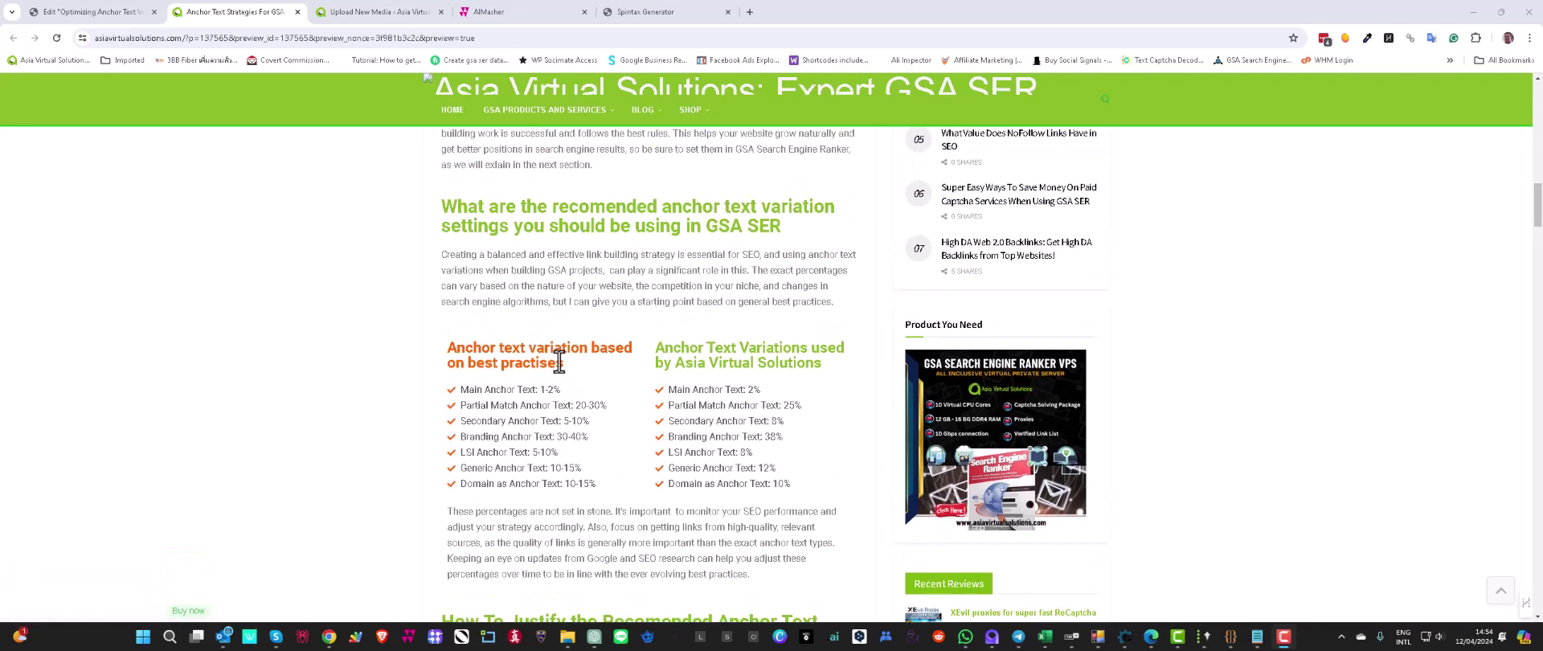
scroll(554, 359, down, 1)
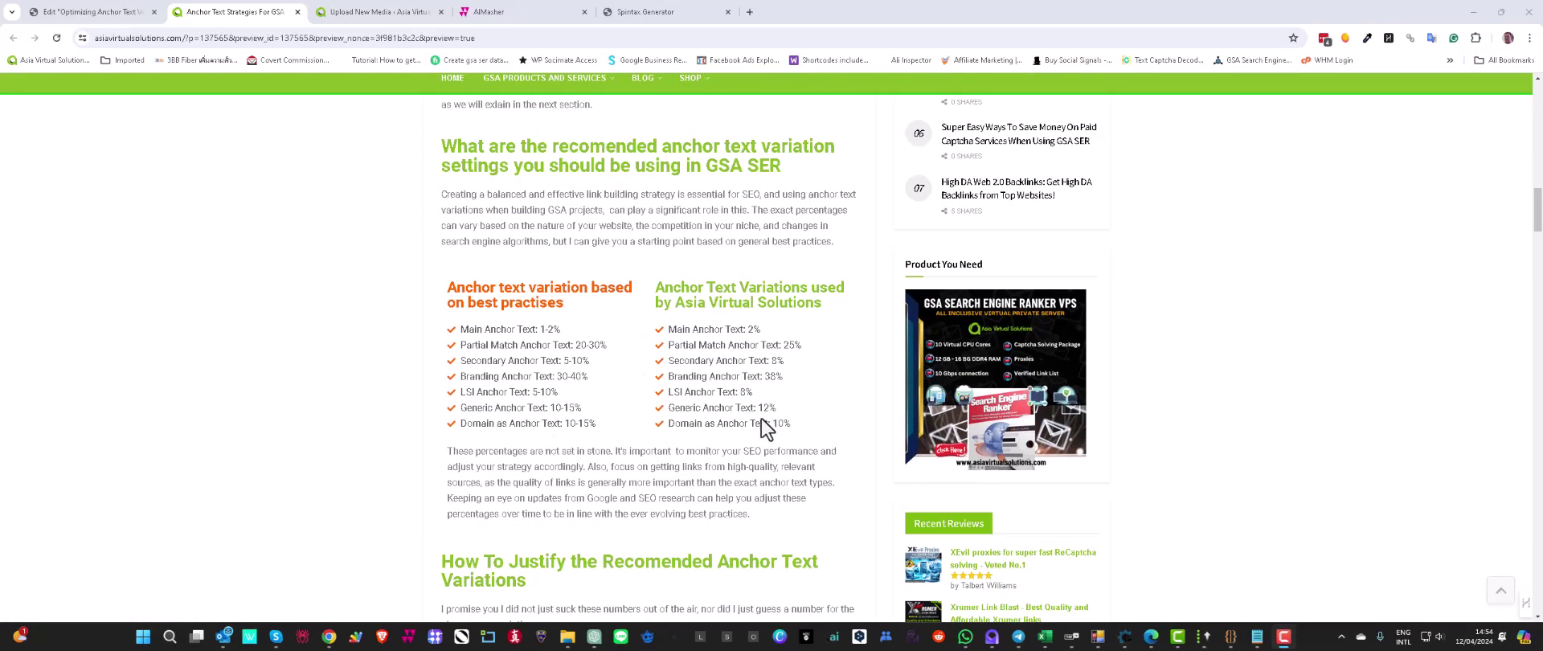
Read the section on where to enter anchor text variations in GSA Search Engine Ranker, including its seven-item field list
scroll(425, 446, down, 4)
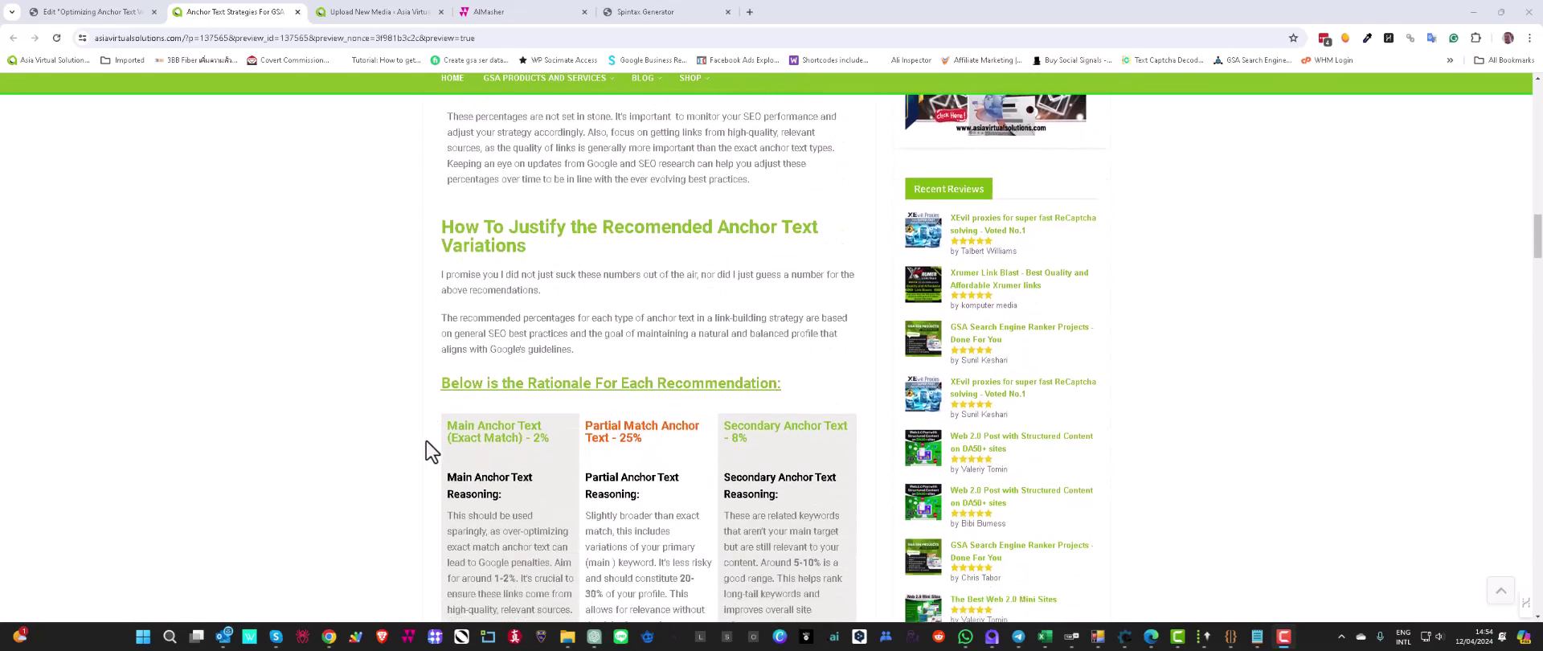
scroll(425, 440, down, 15)
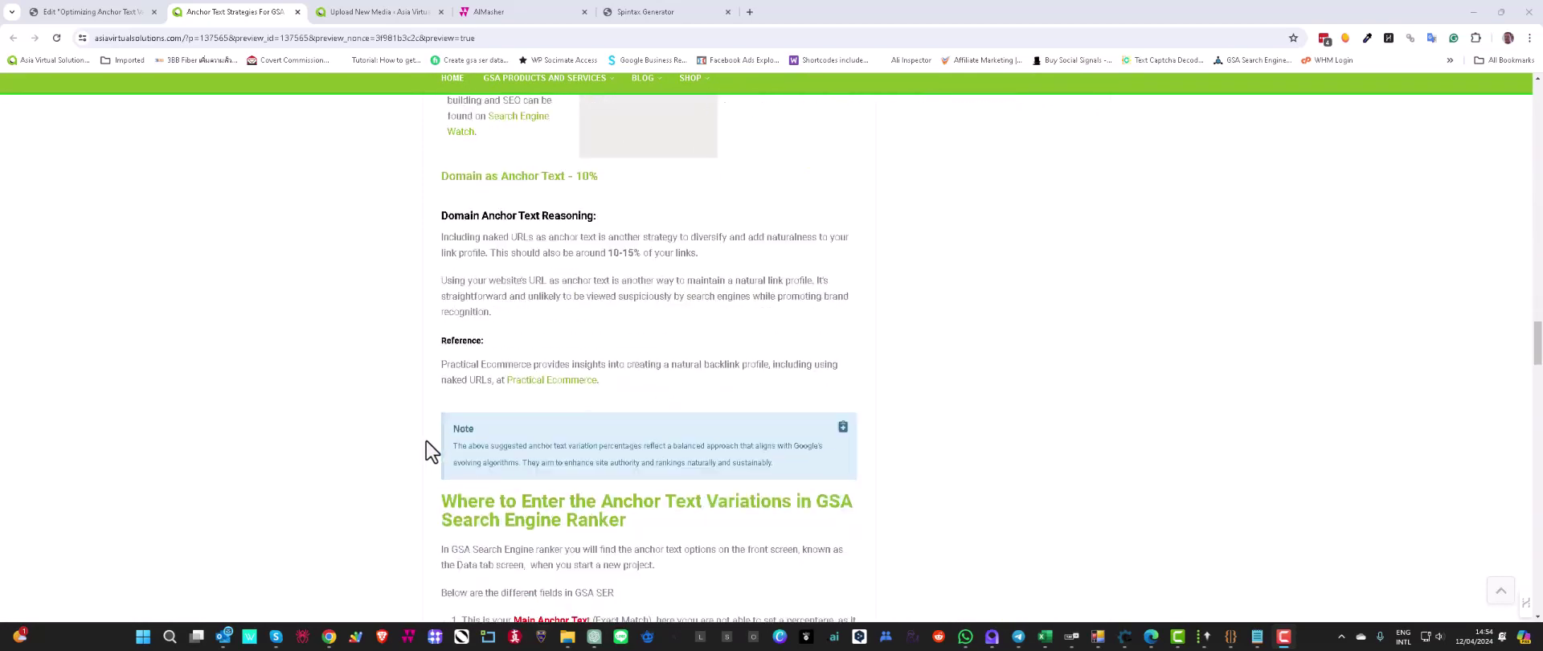
scroll(426, 440, down, 8)
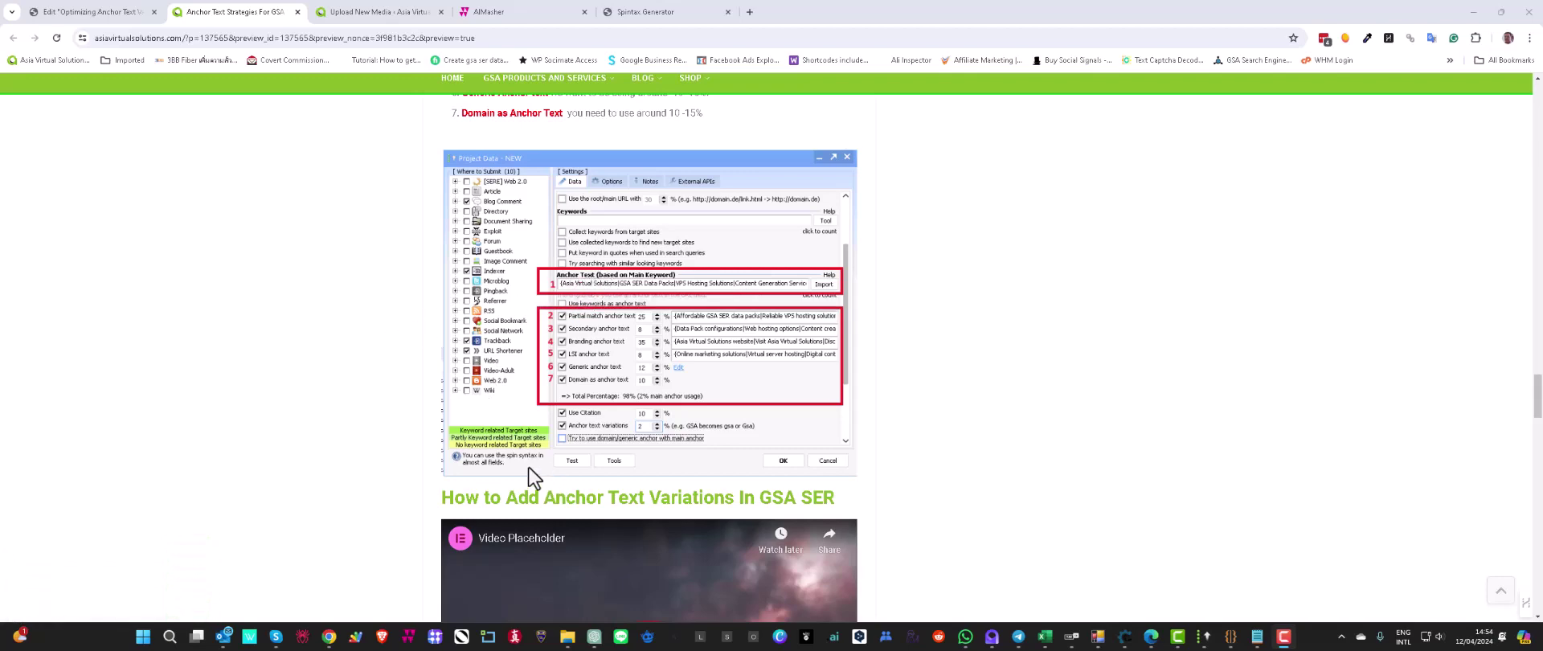
scroll(485, 418, down, 3)
scroll(485, 423, up, 6)
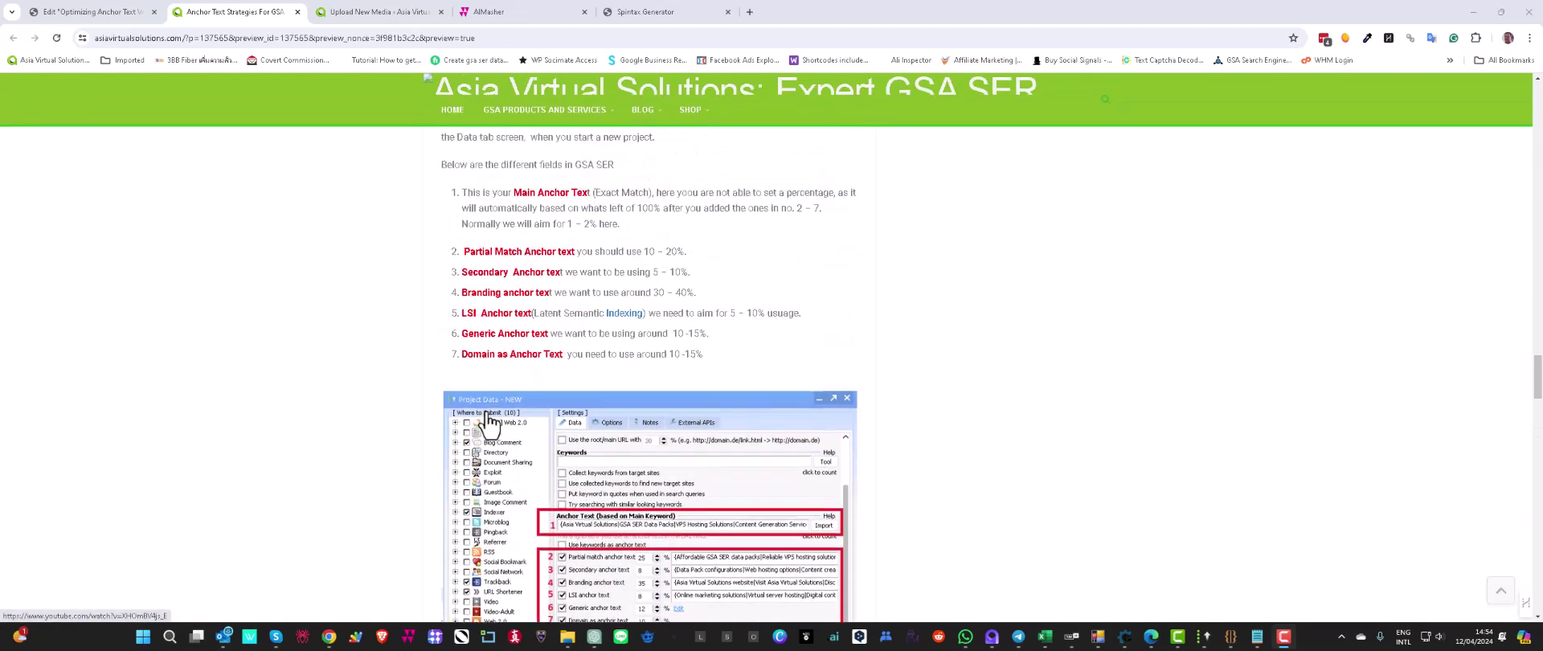
scroll(486, 422, down, 1)
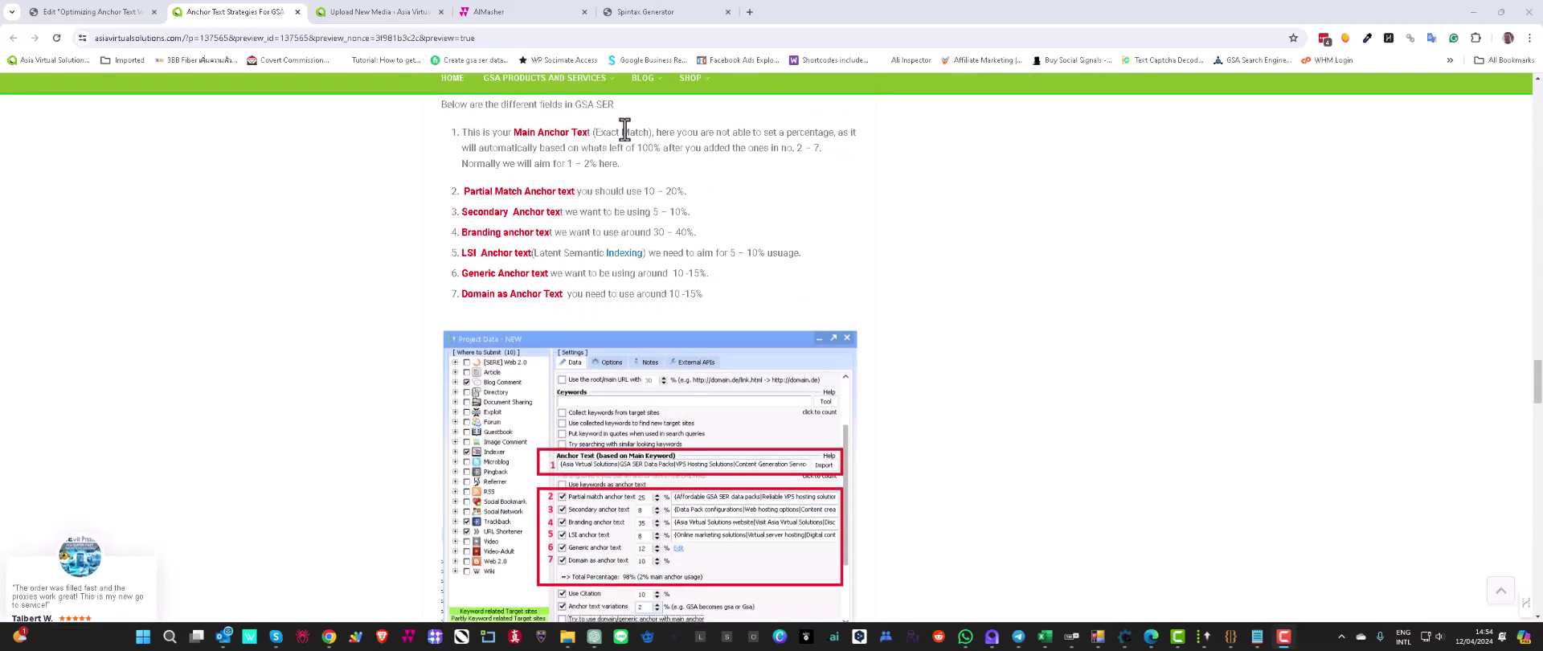
scroll(429, 374, down, 1)
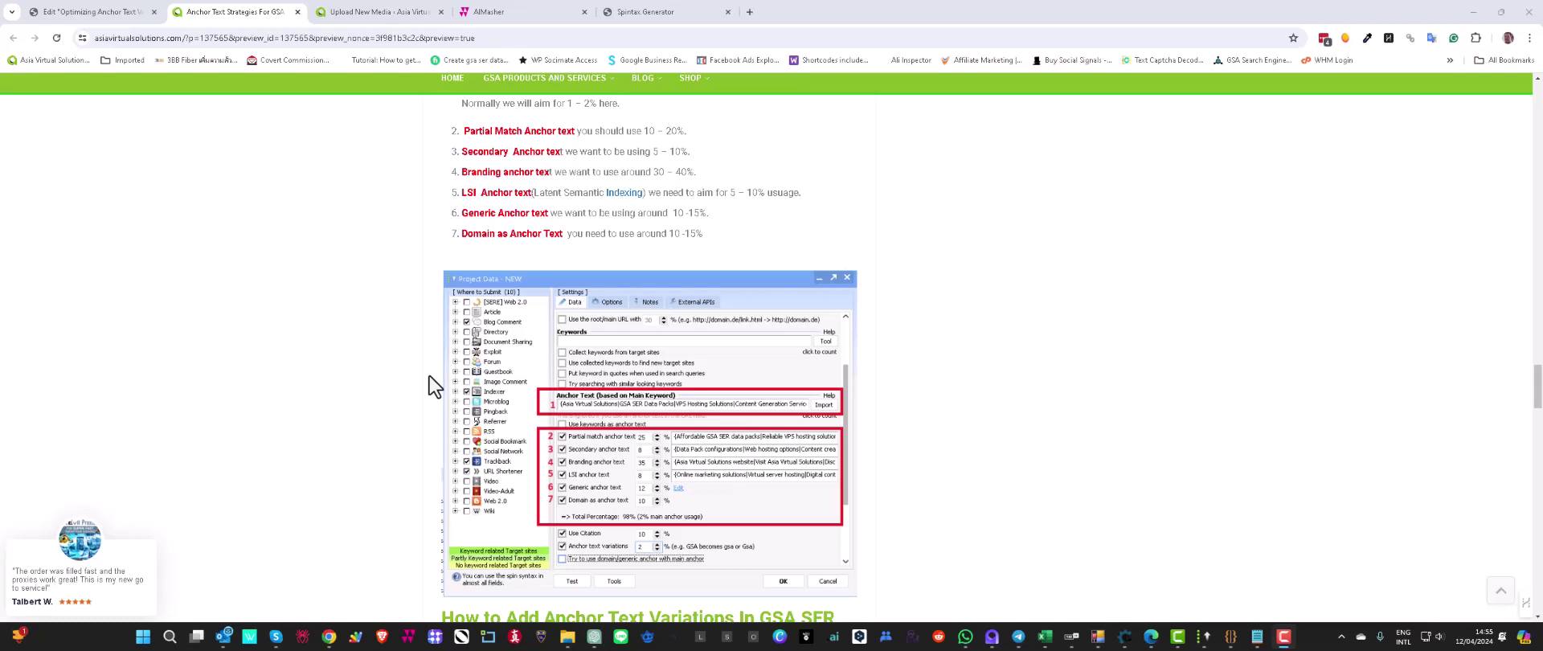
Match the main, partial match and secondary anchor text entries in the list to the numbered fields in the project settings image
scroll(429, 374, up, 1)
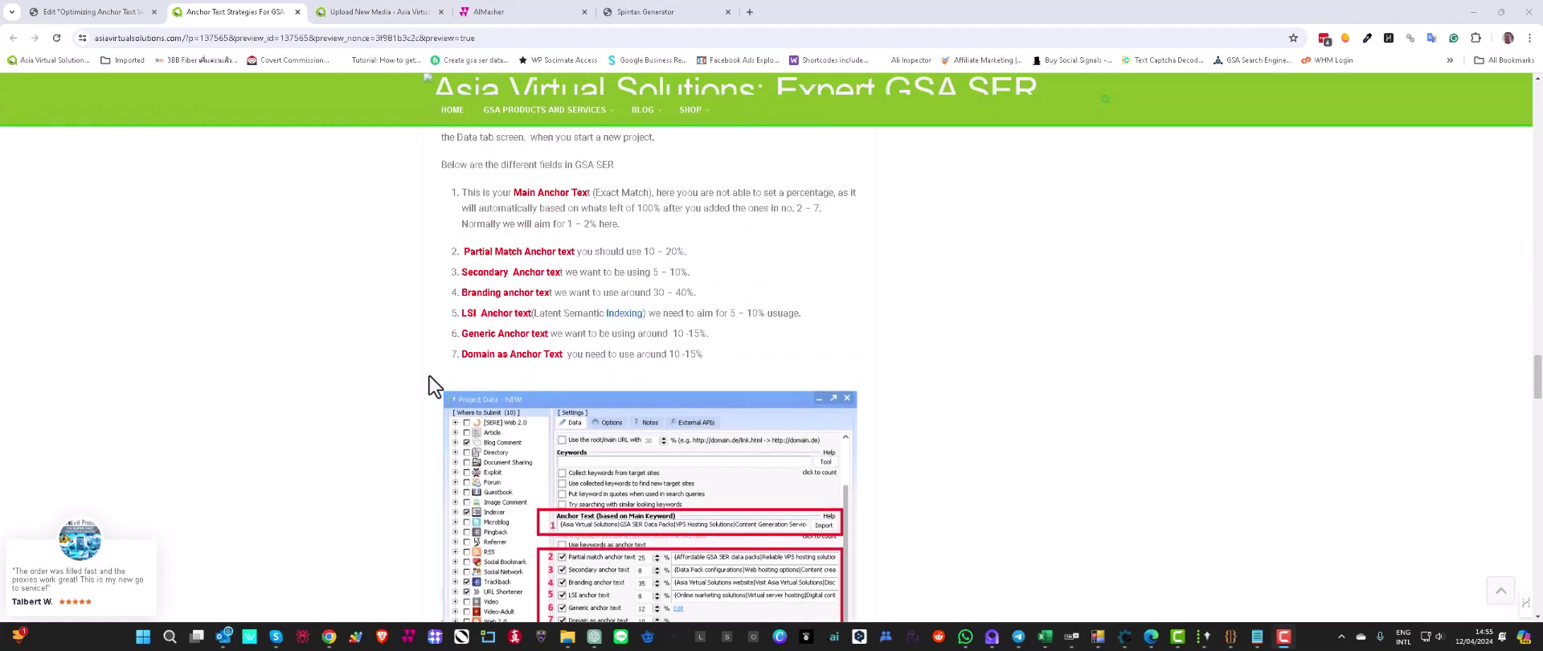
scroll(429, 375, down, 1)
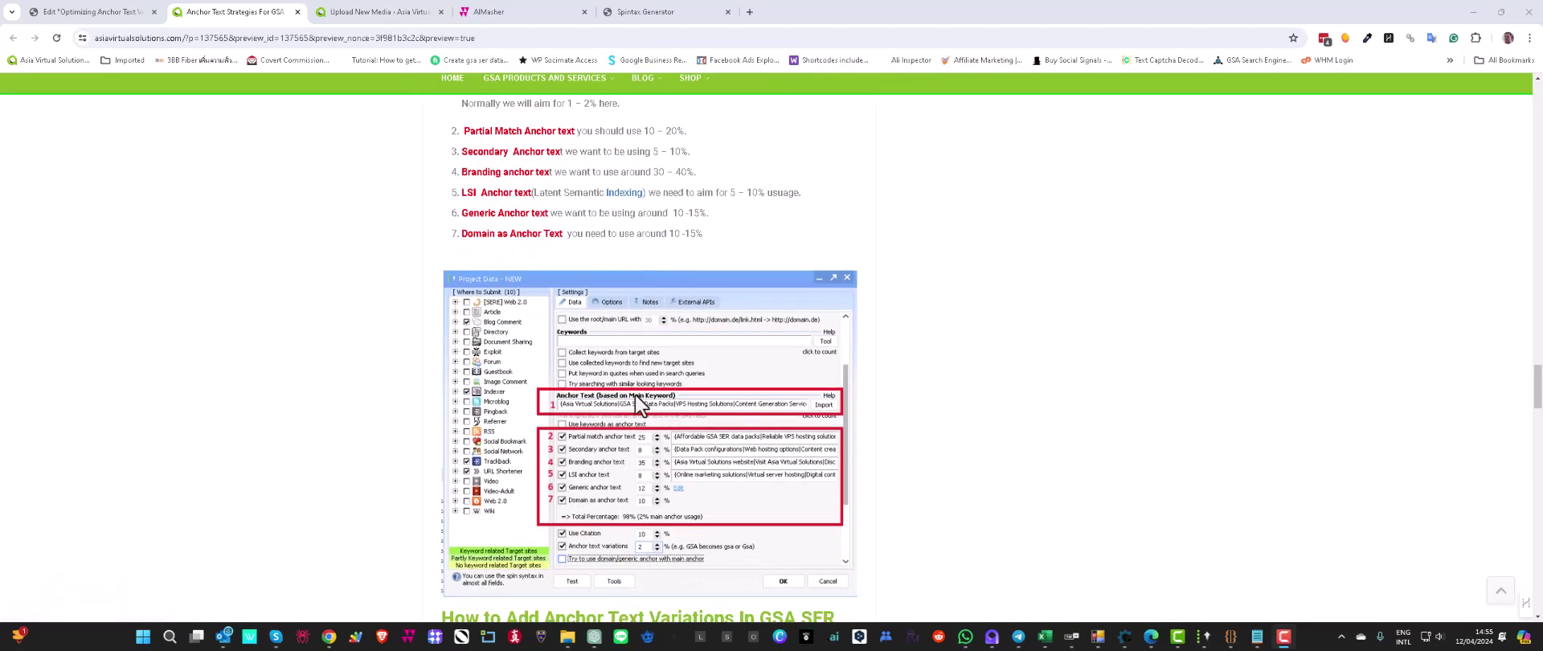
scroll(420, 404, up, 1)
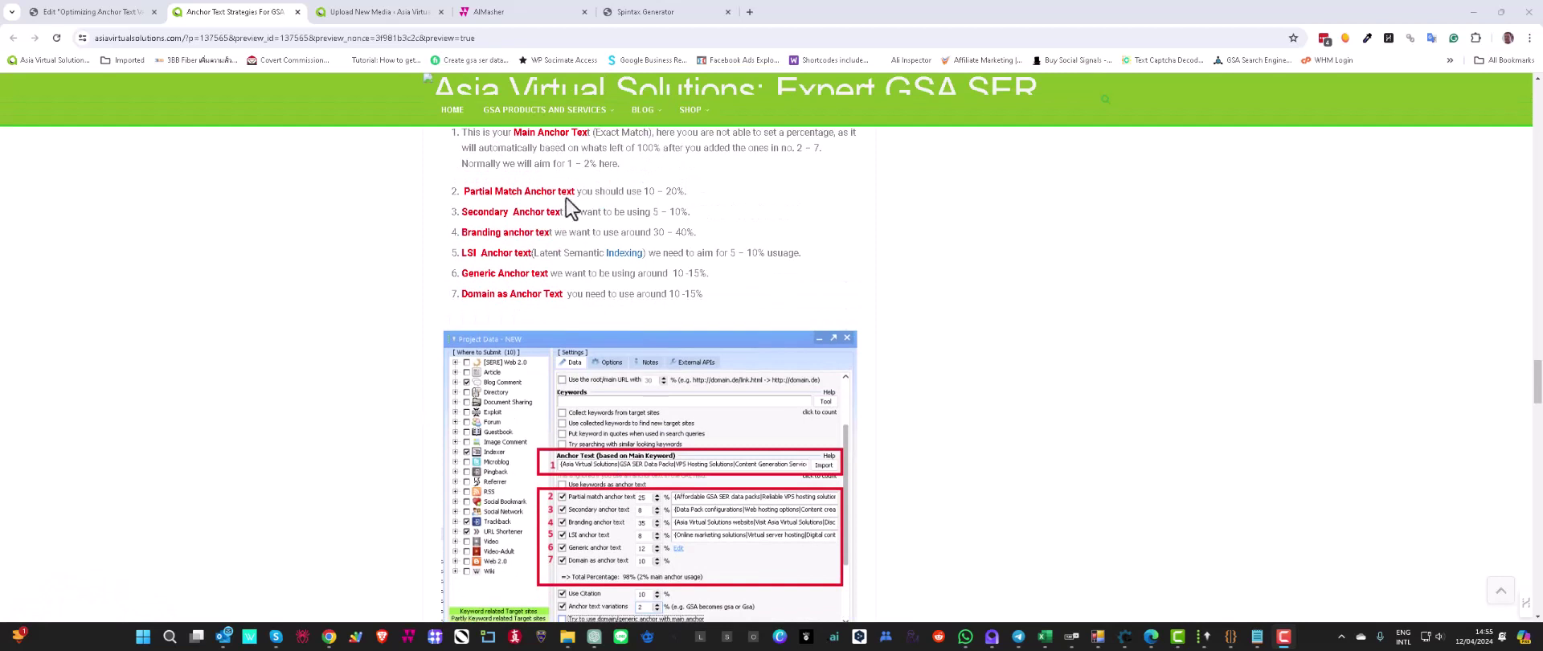
scroll(654, 384, down, 2)
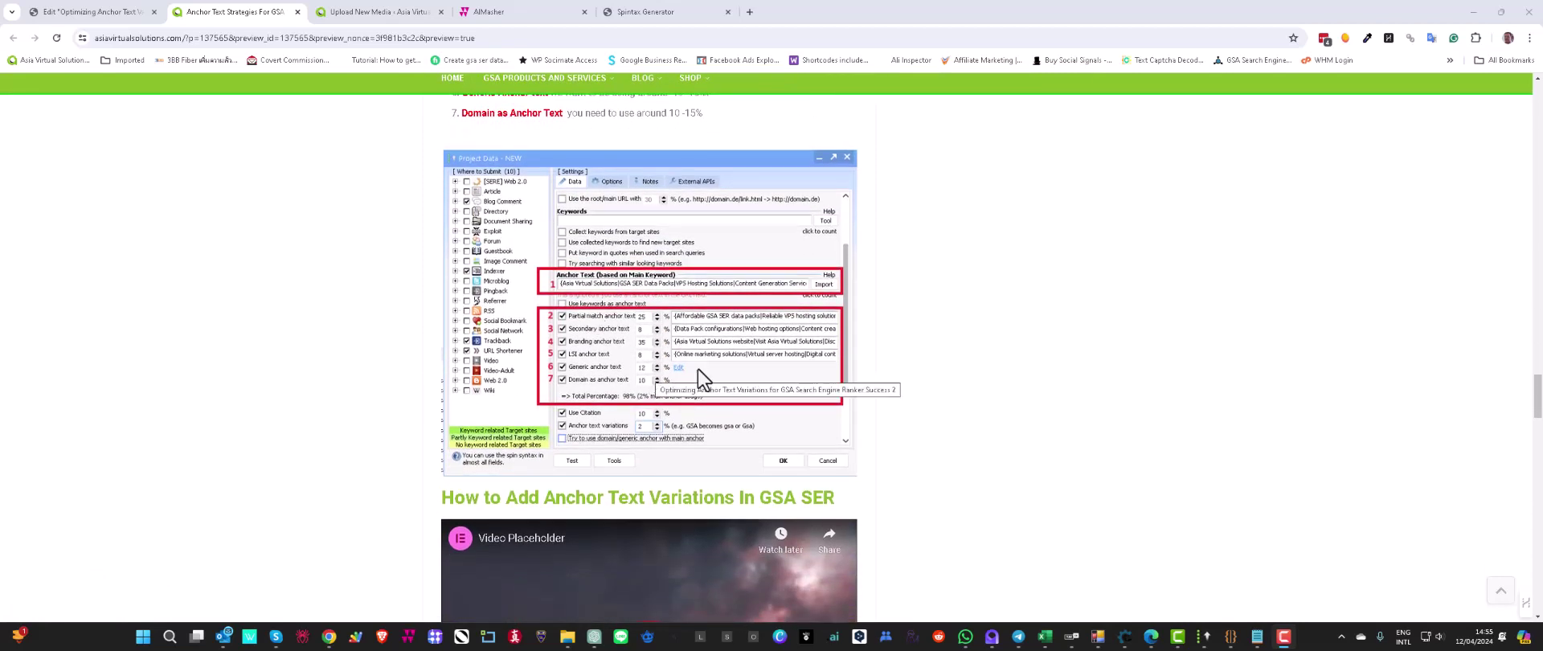
scroll(697, 370, up, 1)
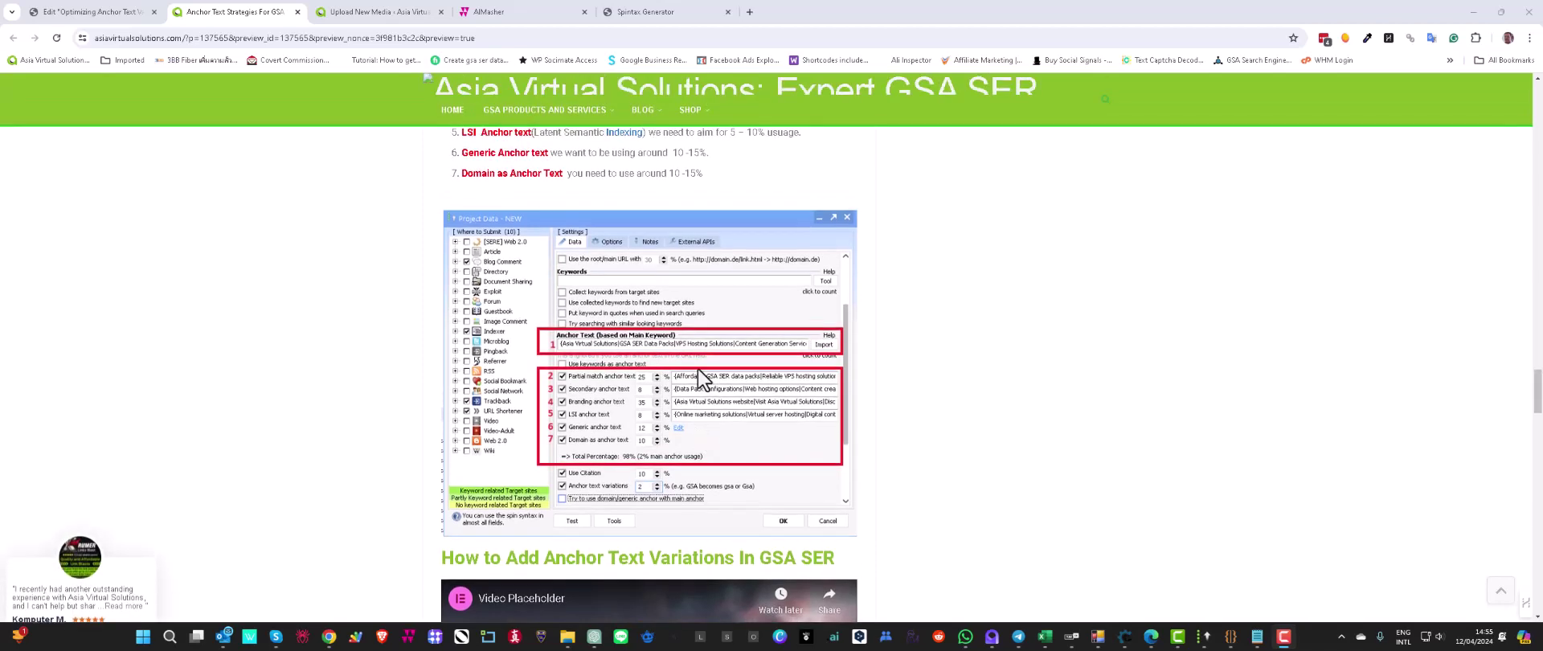
scroll(698, 372, up, 1)
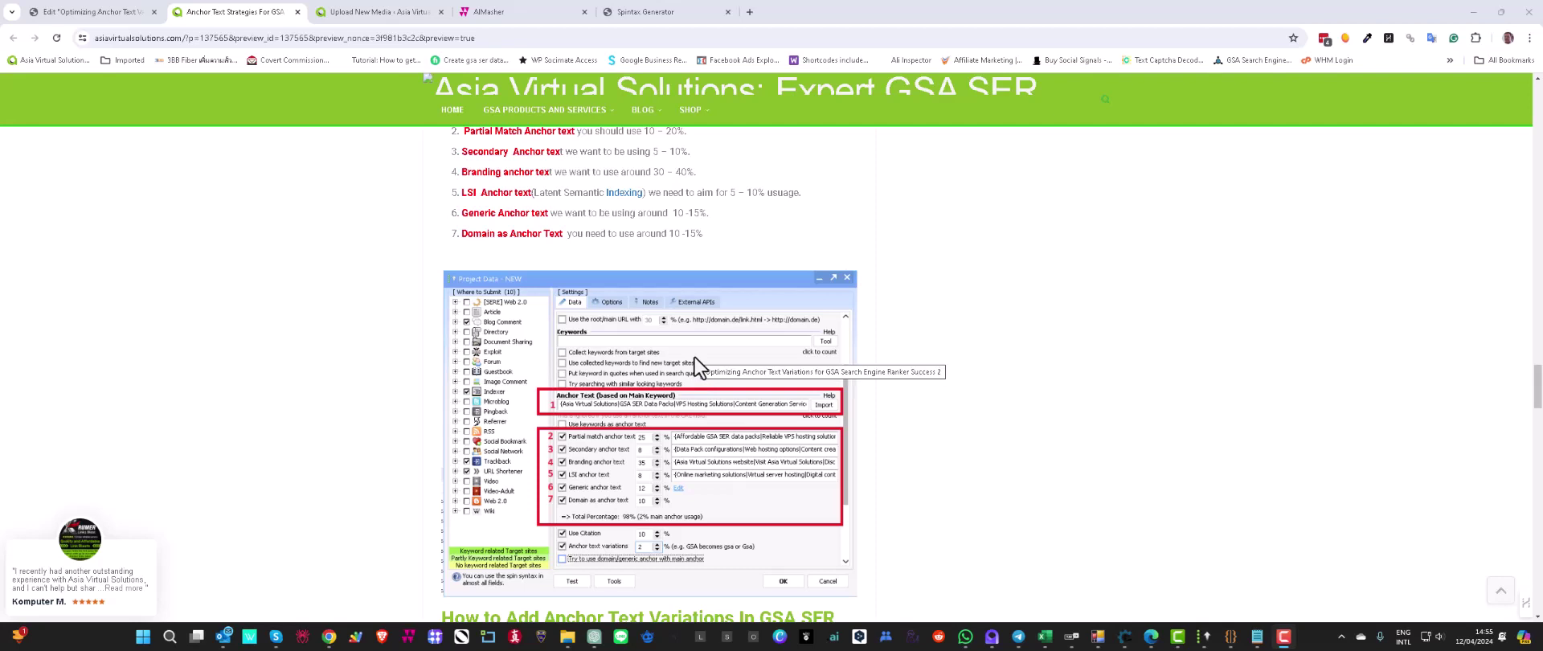
scroll(694, 358, down, 1)
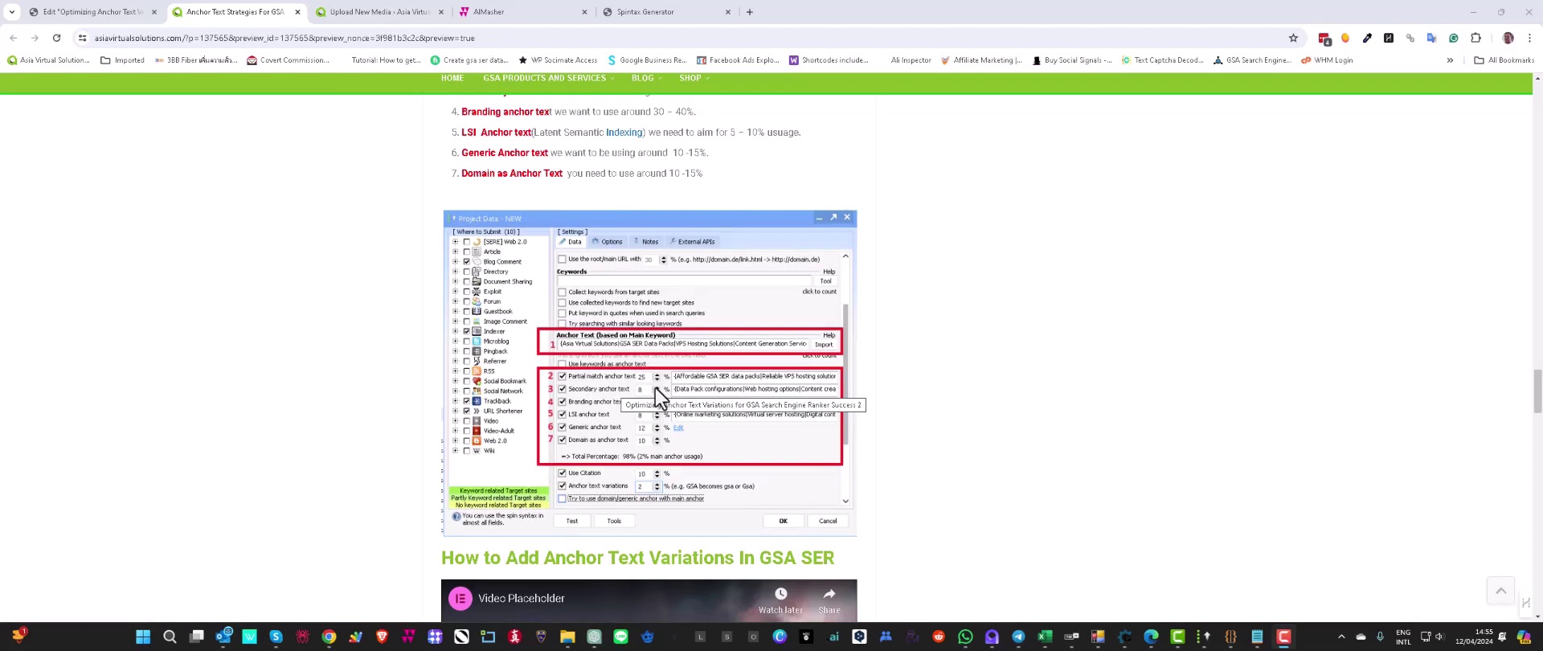
Examine the rationale table for the recommended percentages, focusing on the main, partial match and secondary anchor text columns
scroll(655, 394, up, 5)
scroll(654, 393, up, 12)
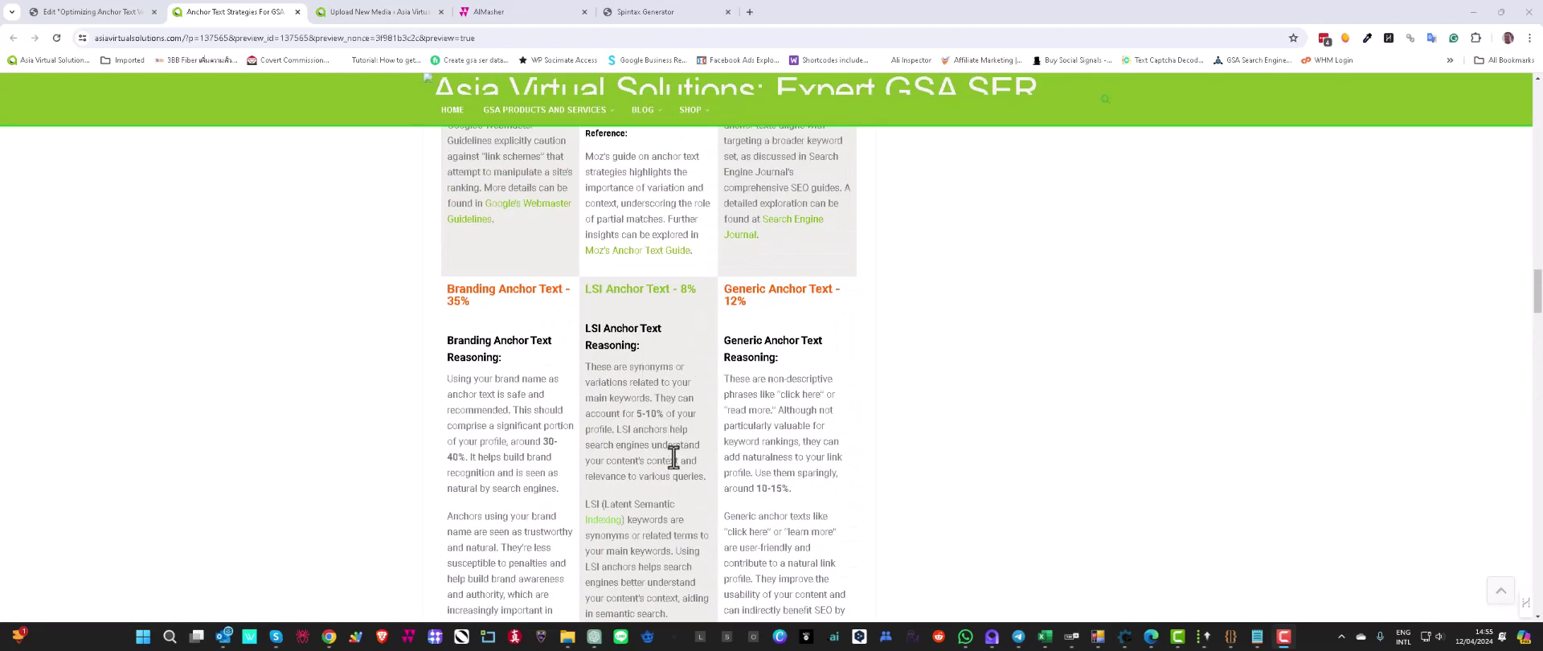
scroll(673, 457, up, 5)
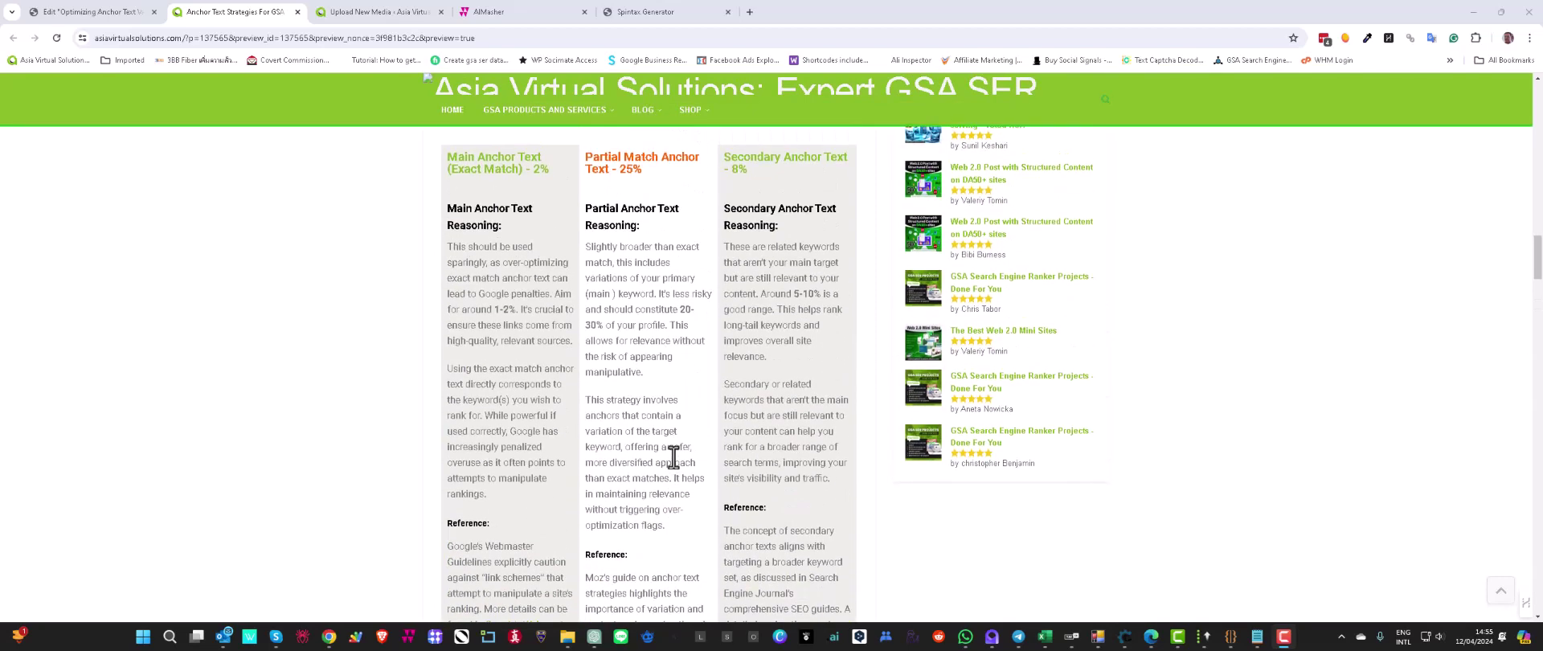
scroll(673, 457, up, 1)
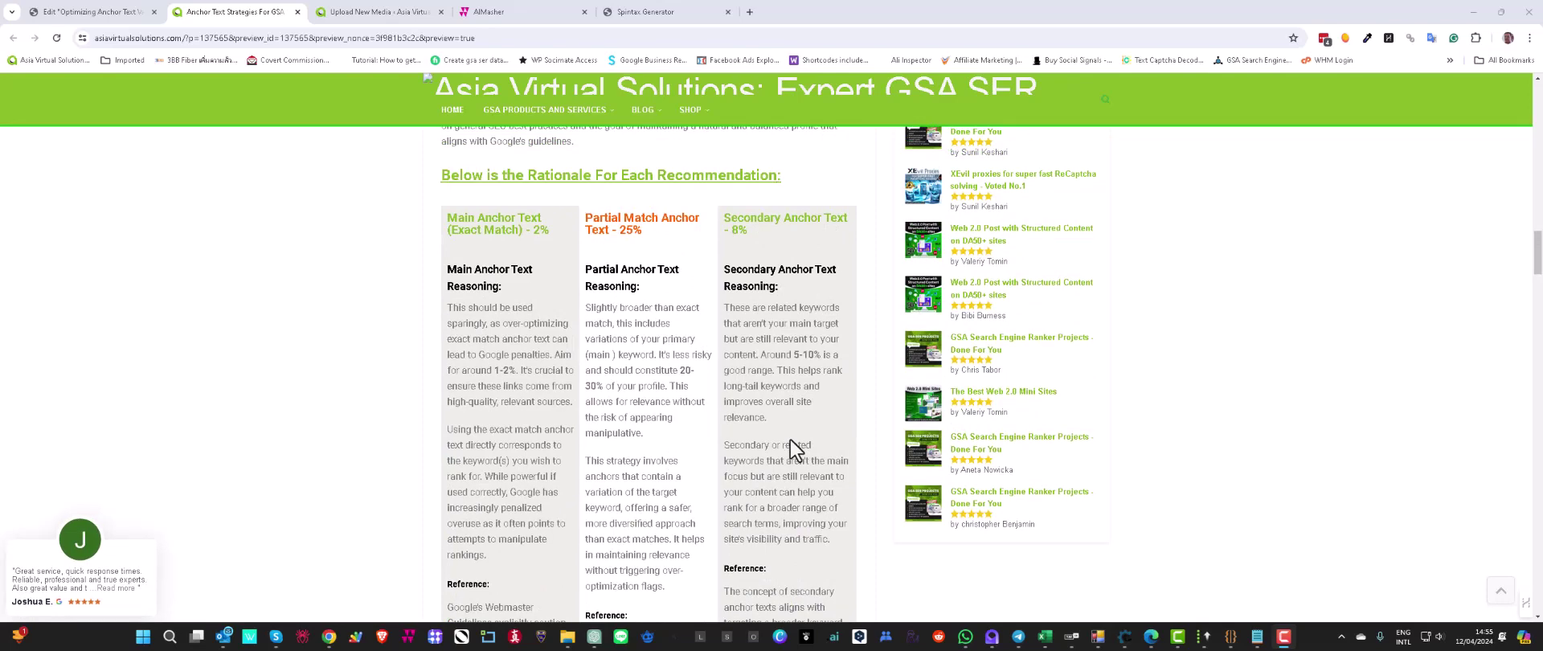
scroll(789, 441, down, 1)
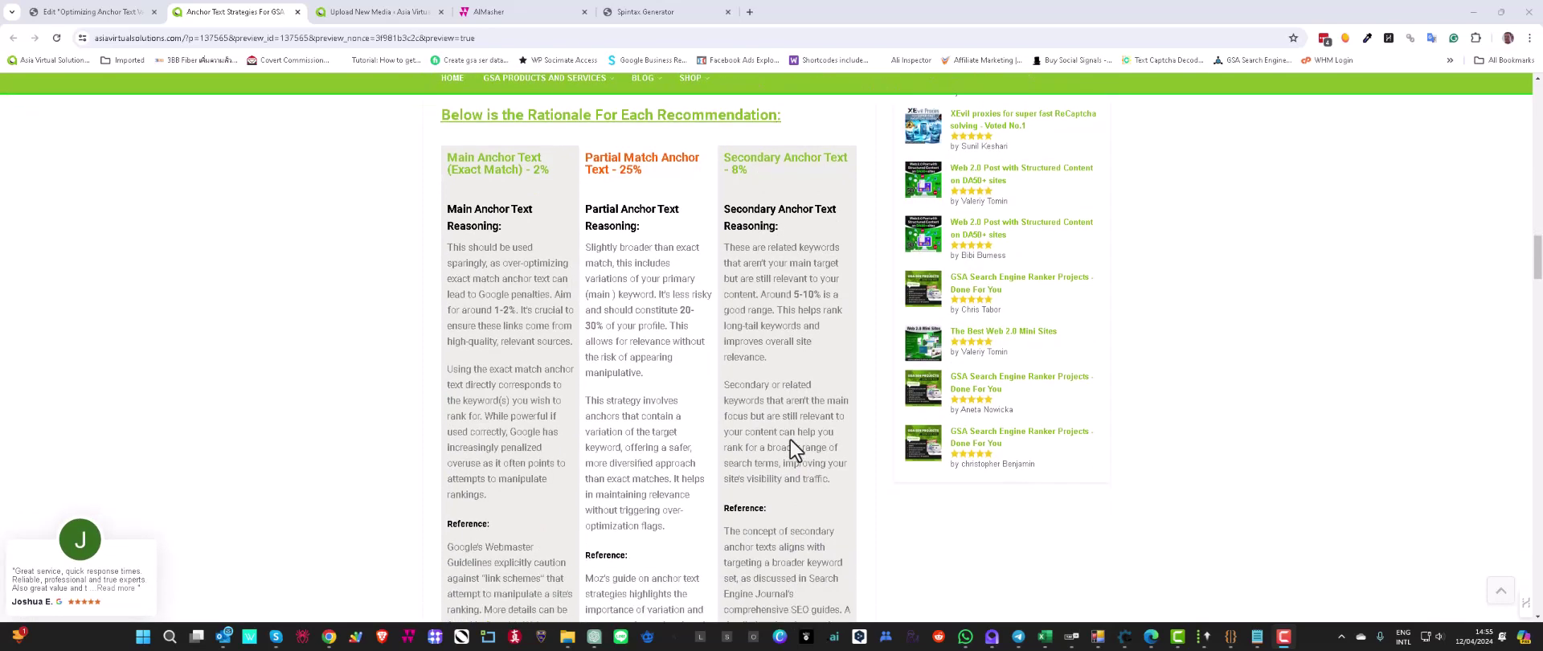
Return to the GSA SER field list and check the LSI, generic and domain anchor text entries against the project settings image
scroll(789, 440, down, 15)
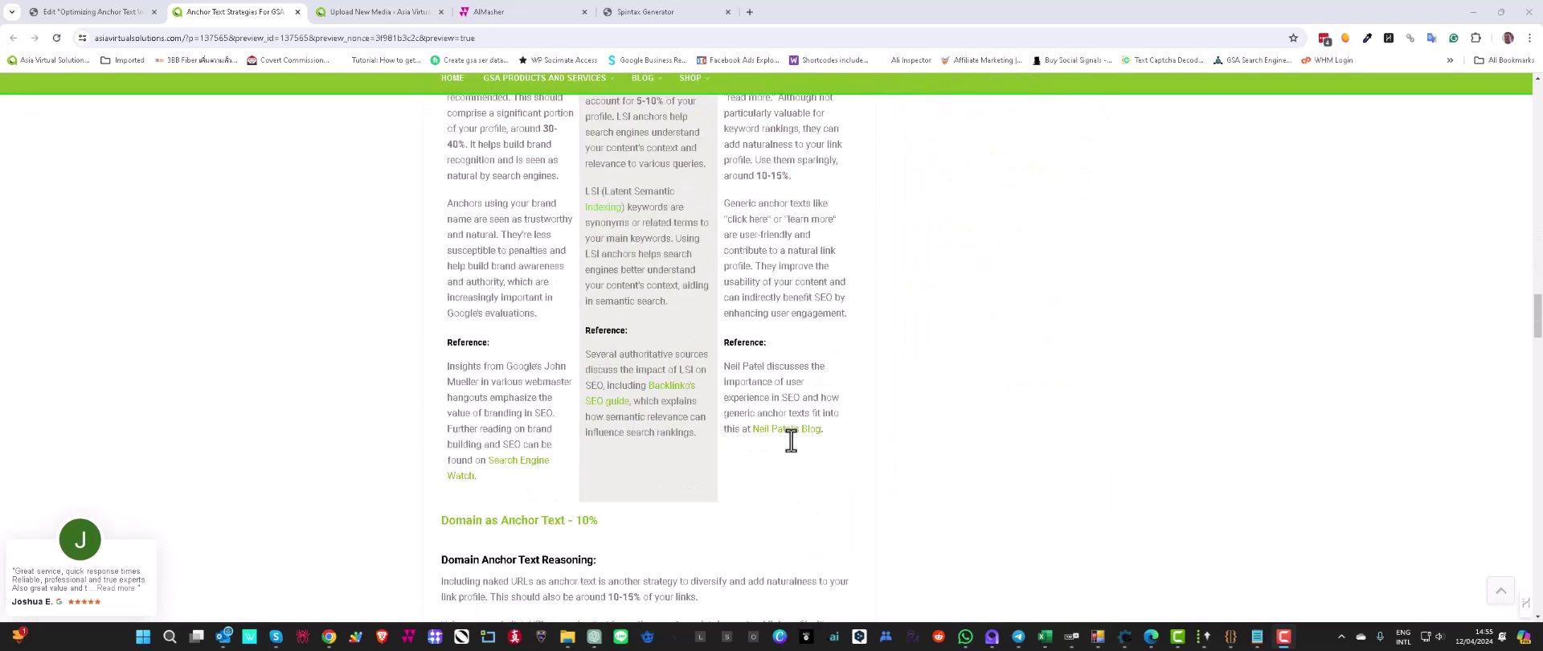
scroll(790, 441, down, 8)
scroll(790, 440, up, 2)
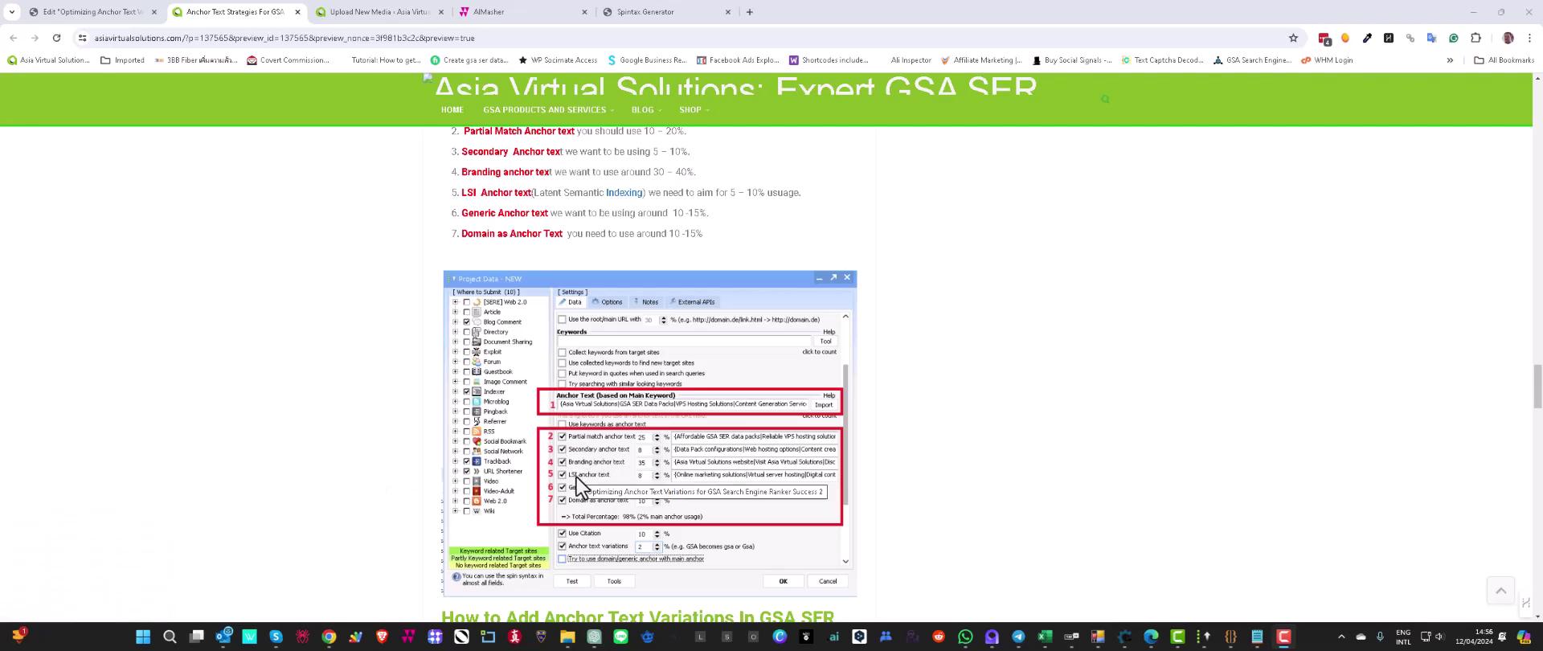
scroll(644, 463, up, 1)
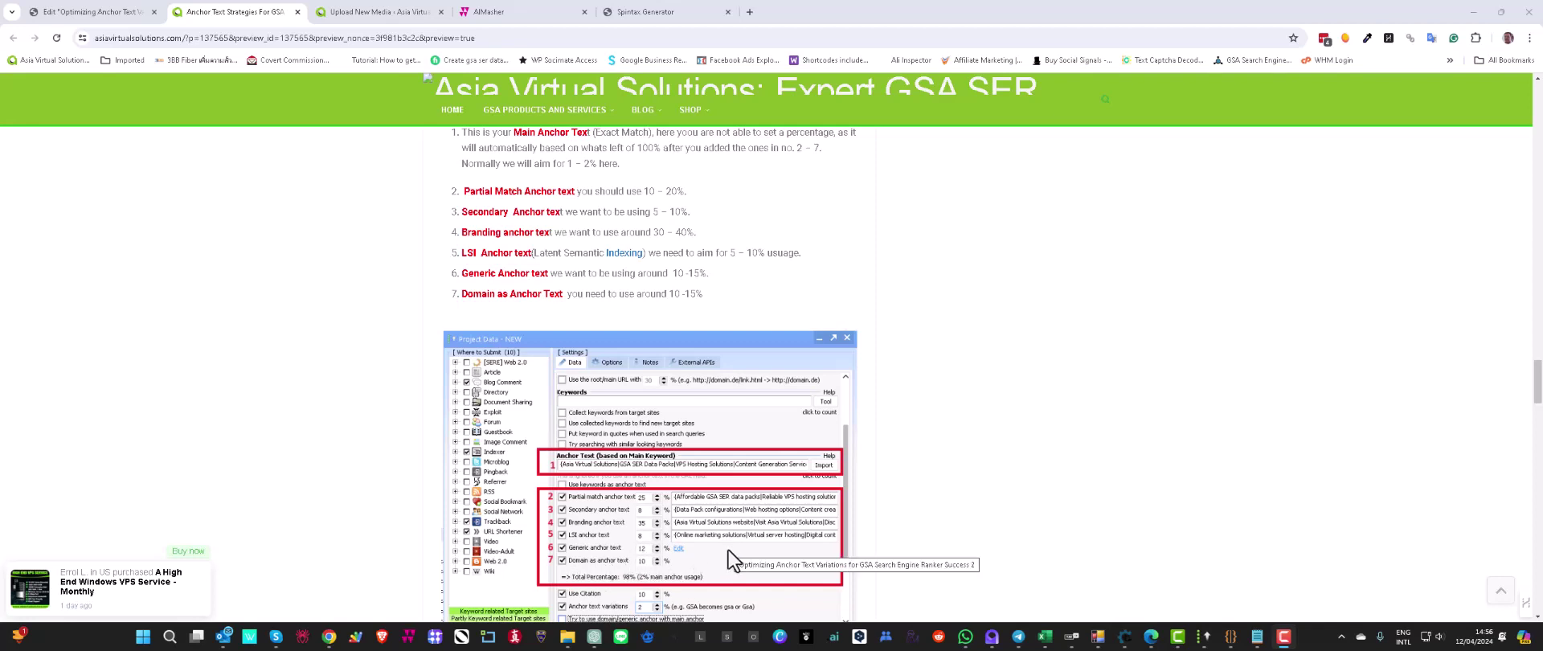
scroll(728, 549, up, 1)
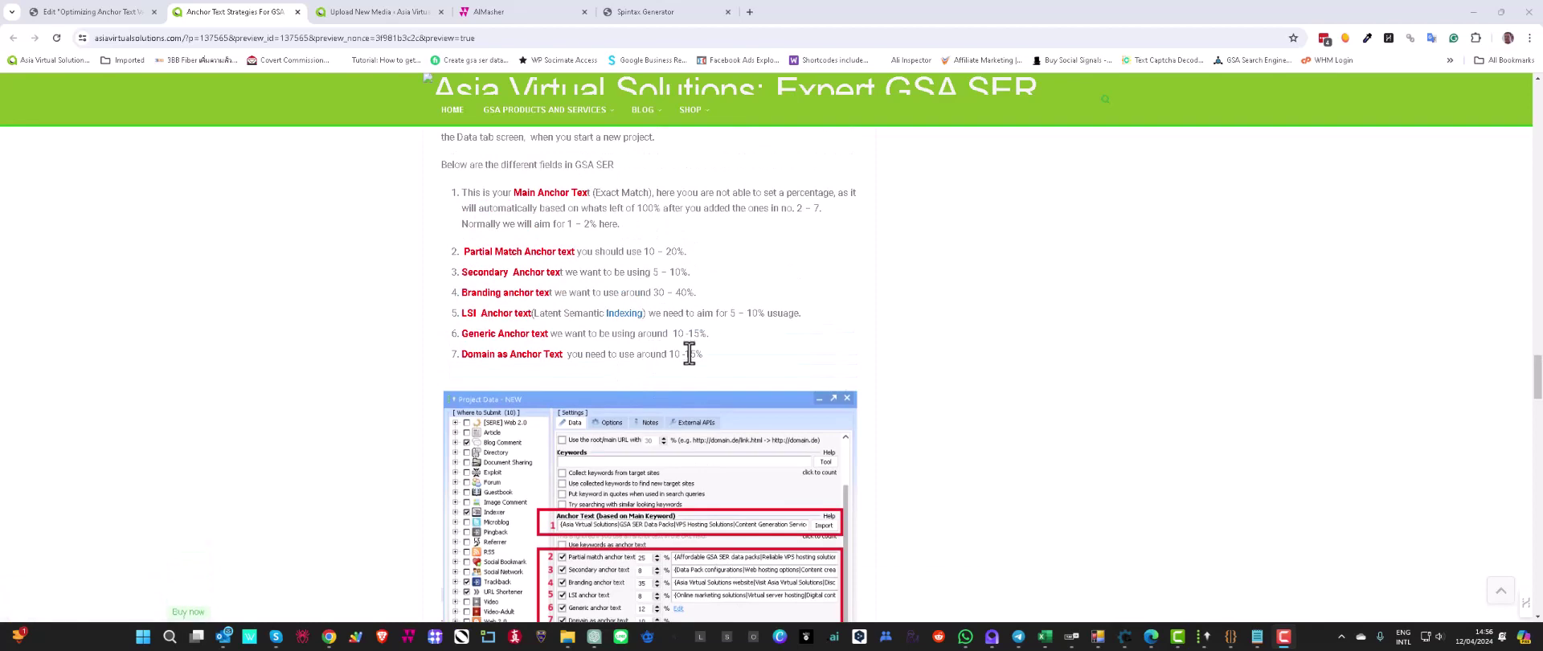
scroll(689, 354, down, 1)
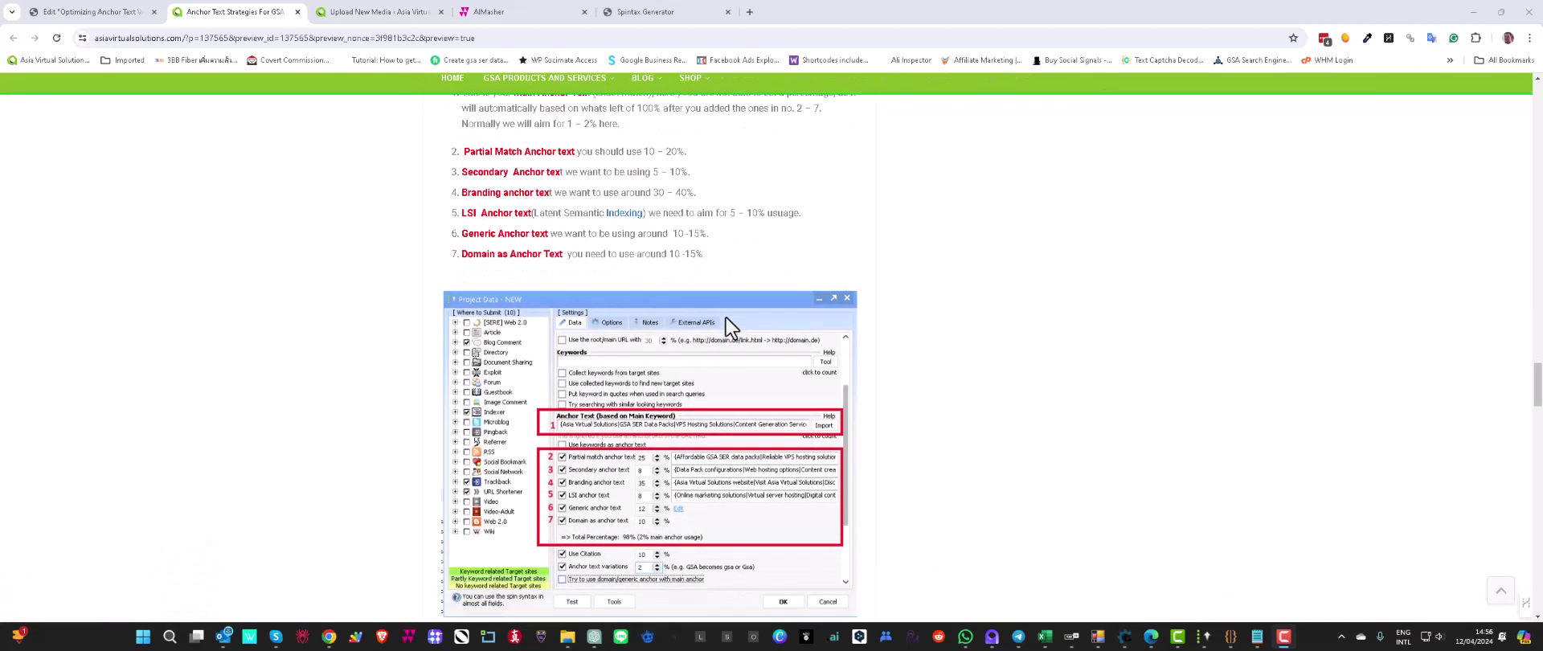
scroll(725, 318, down, 1)
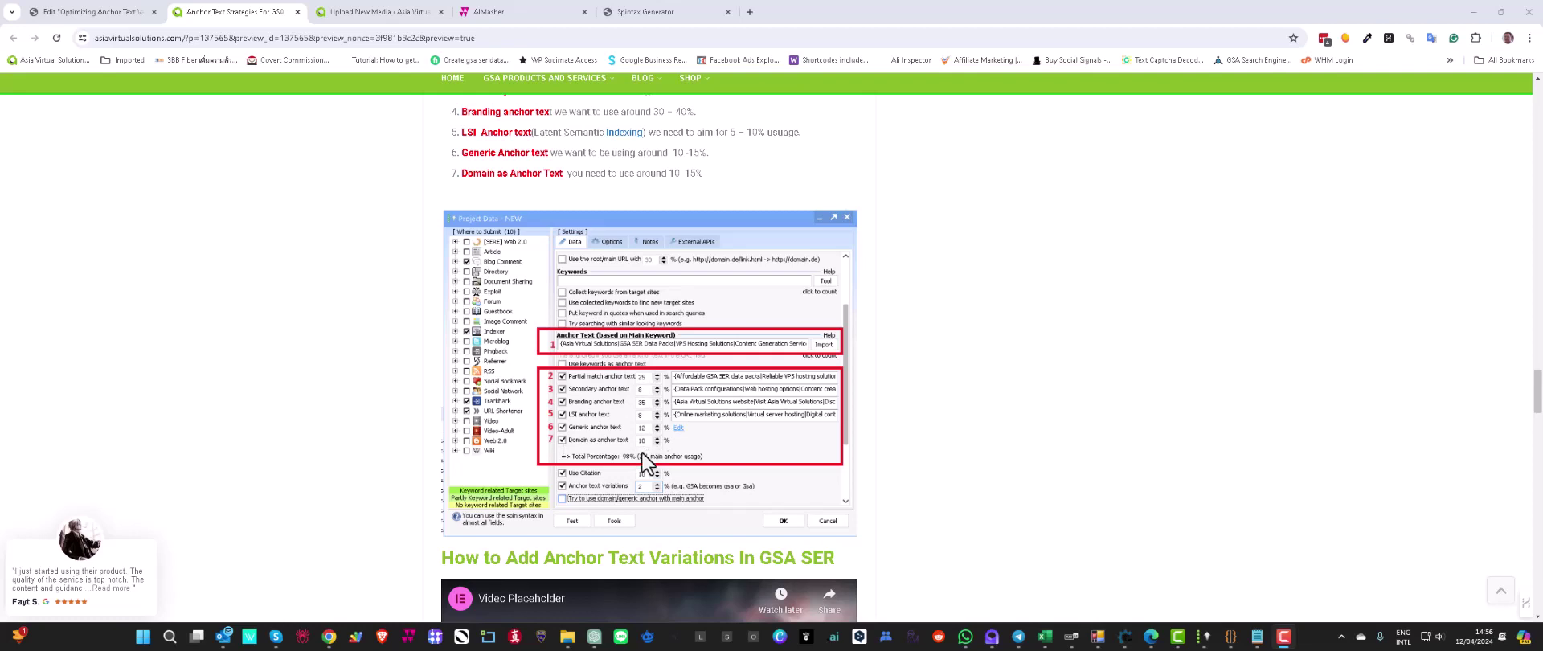
Compare the article's seven listed anchor text types with the numbered fields in the project settings image
scroll(692, 488, down, 1)
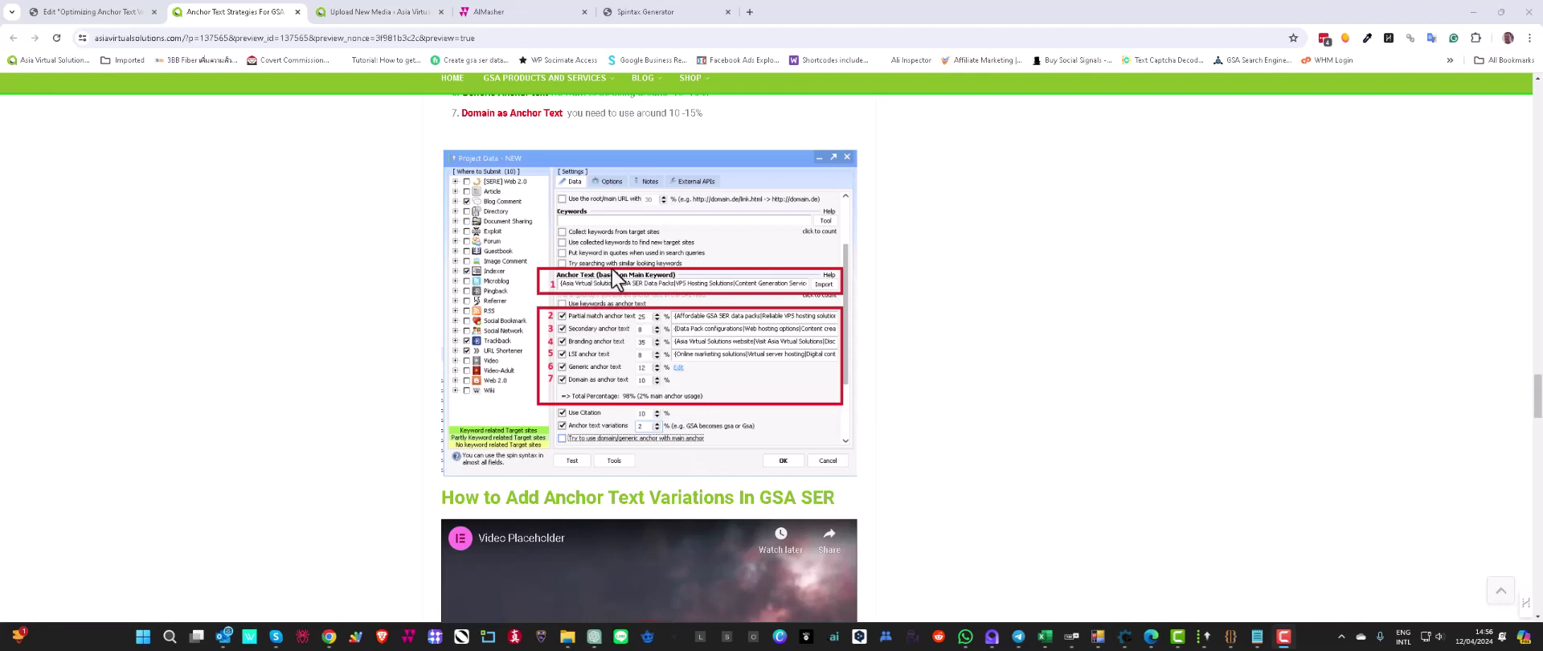
scroll(619, 273, up, 3)
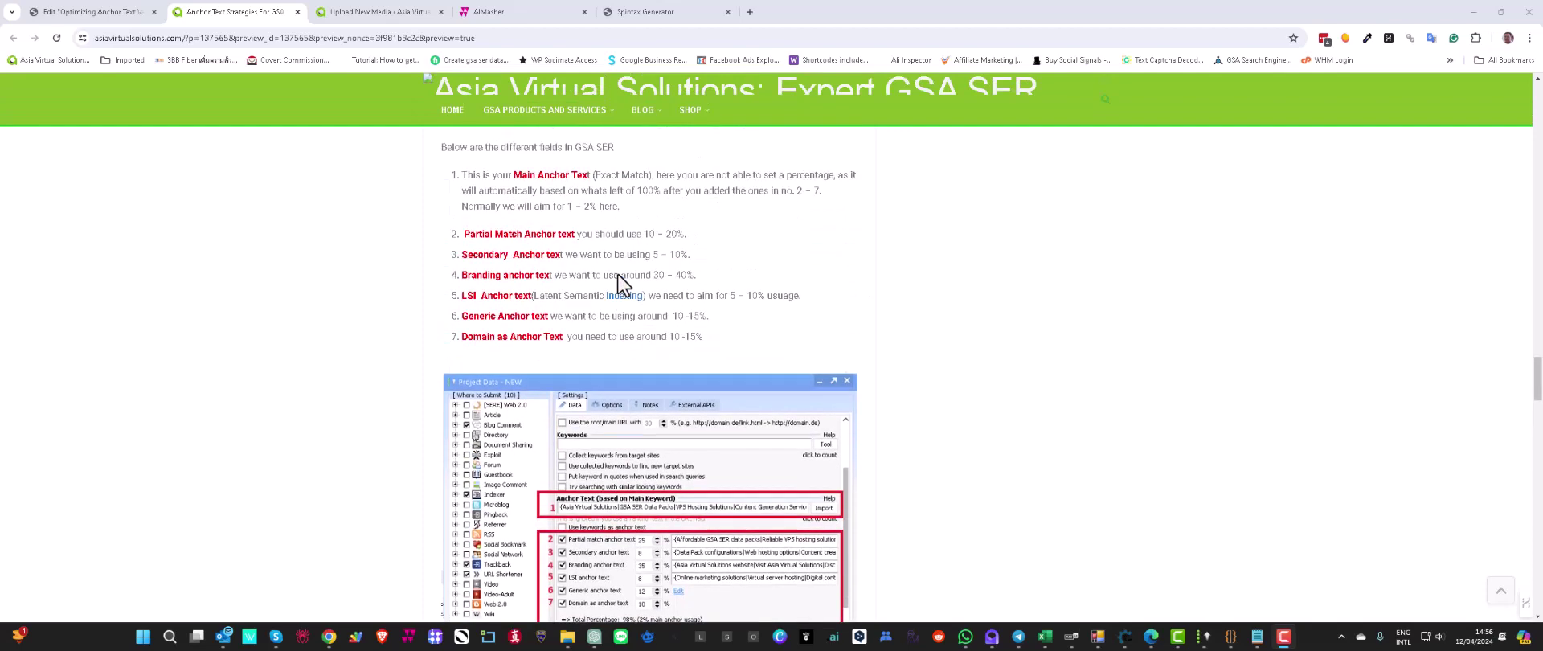
scroll(598, 276, up, 1)
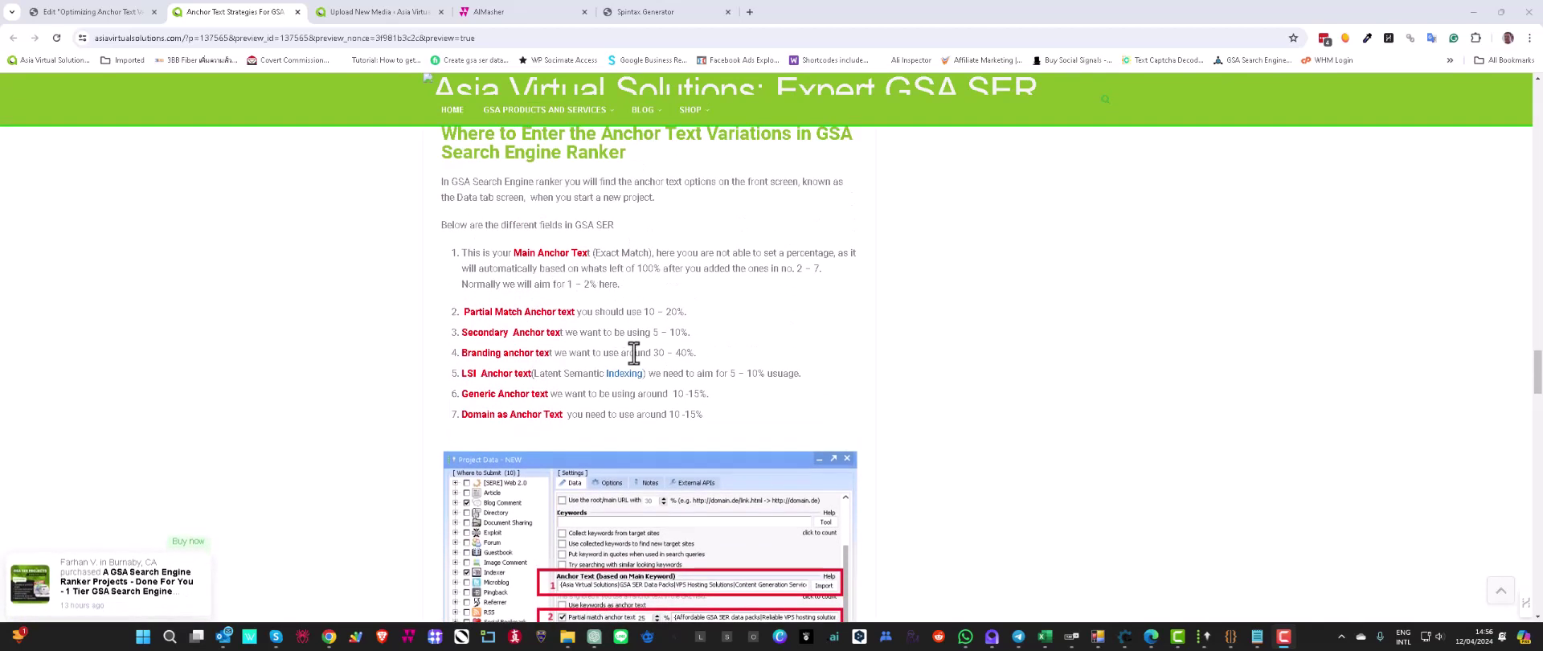
scroll(634, 354, down, 4)
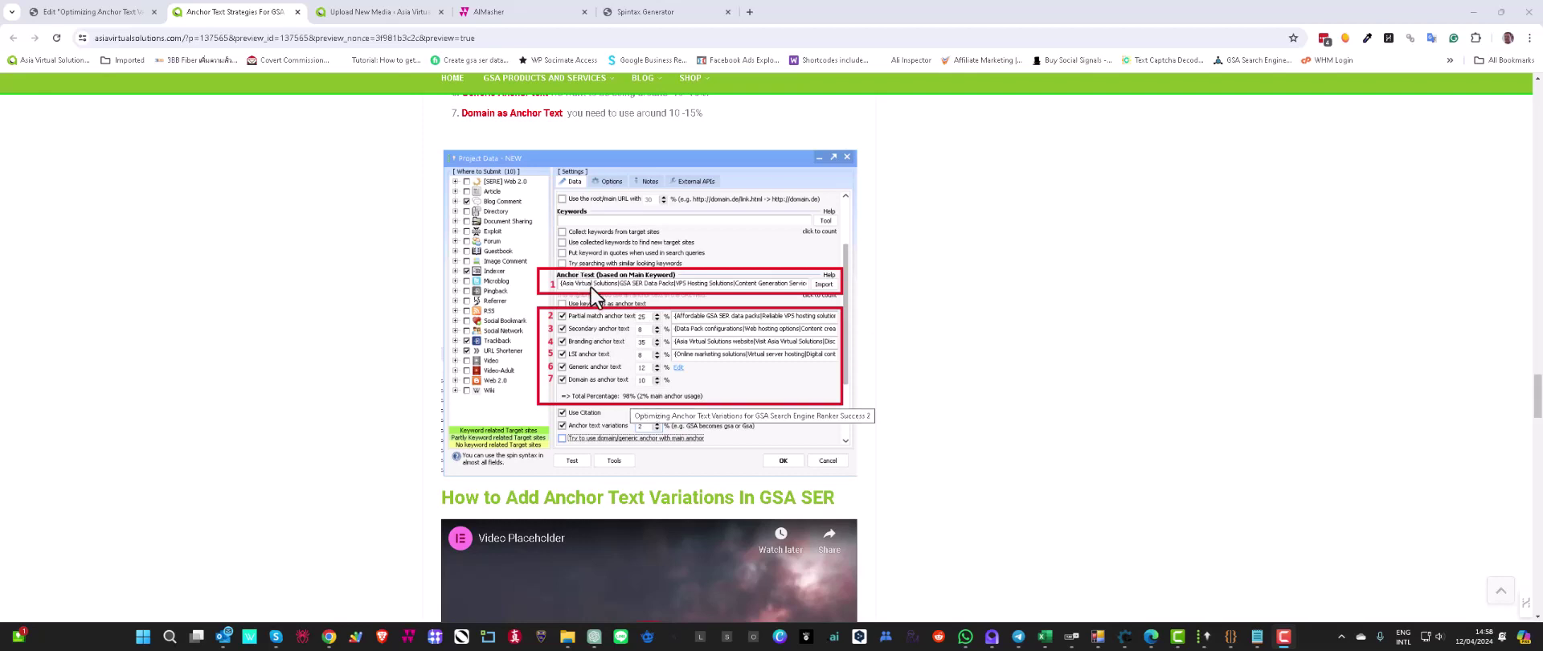
scroll(657, 399, up, 1)
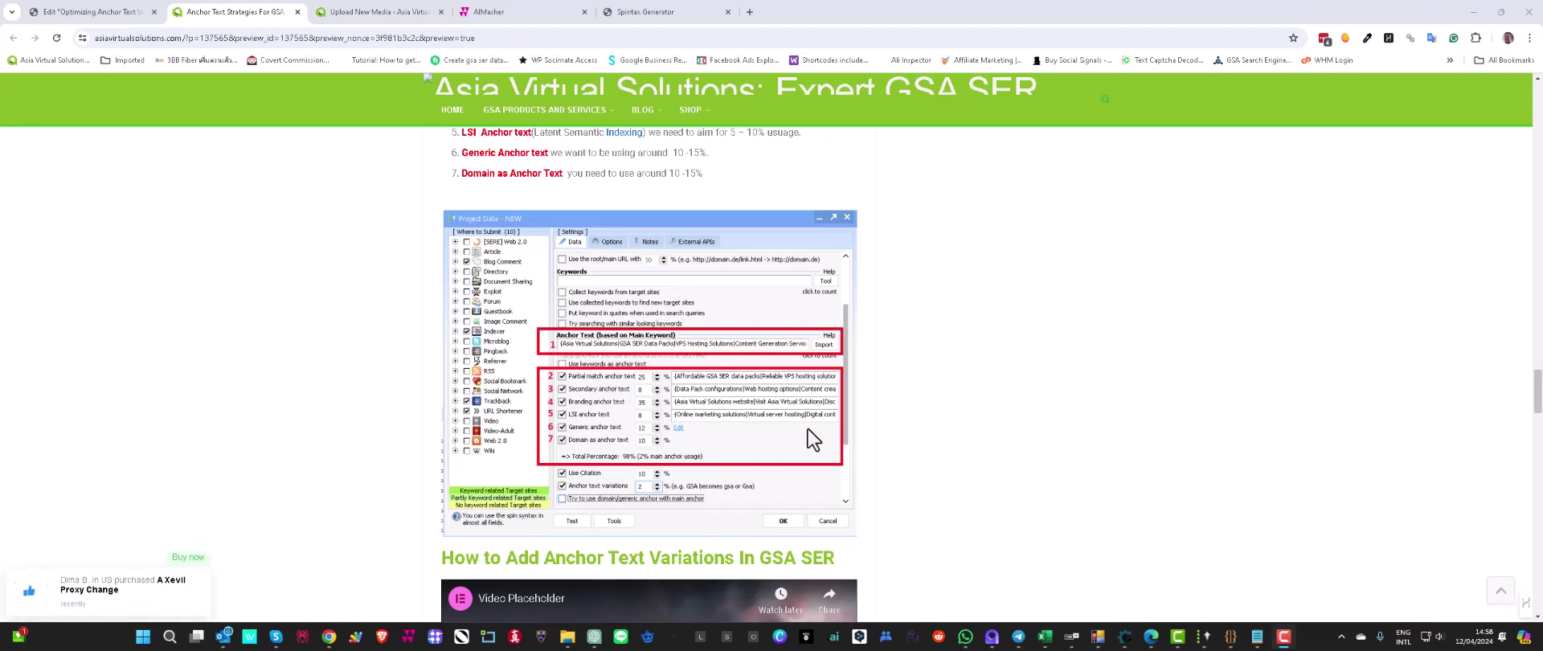
Read the AI Anchor Text Variation Tool section and its instructions for using the anchor text generator
scroll(808, 427, down, 2)
scroll(808, 427, down, 6)
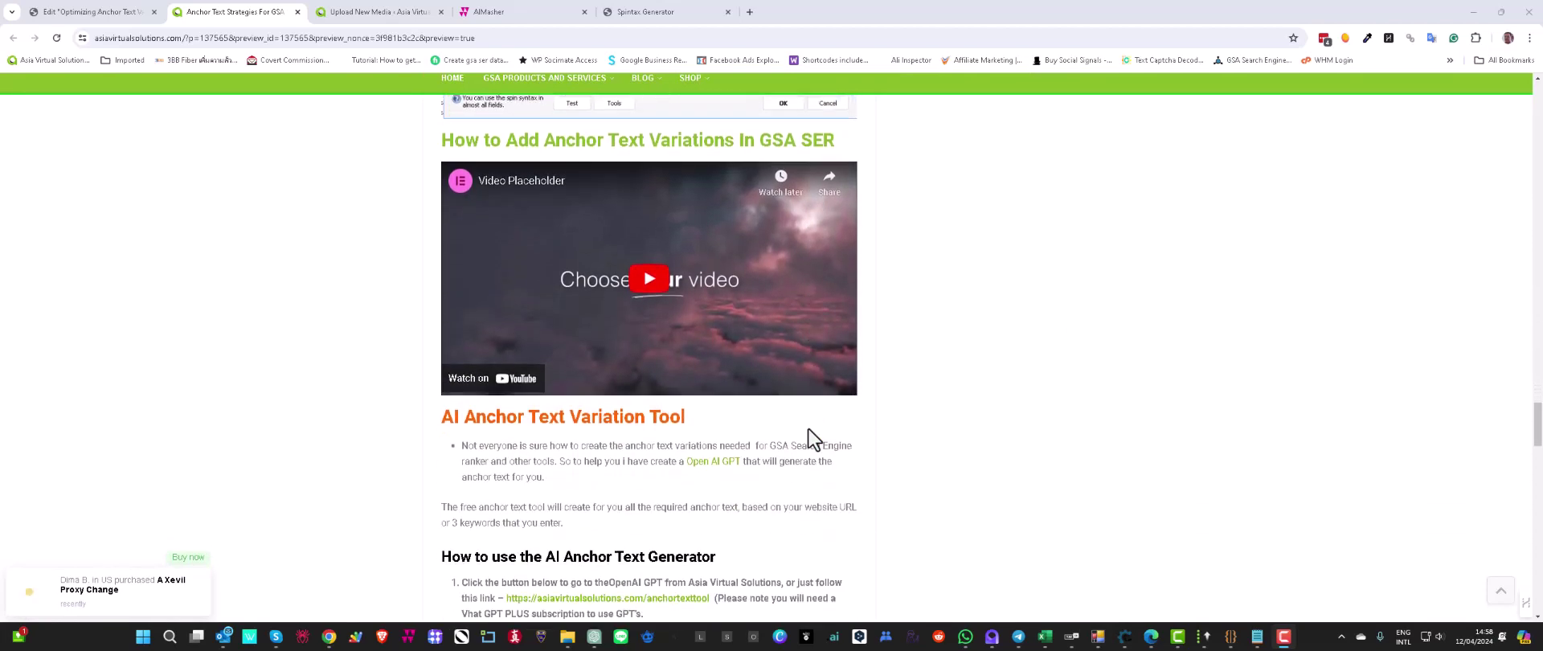
scroll(808, 428, up, 2)
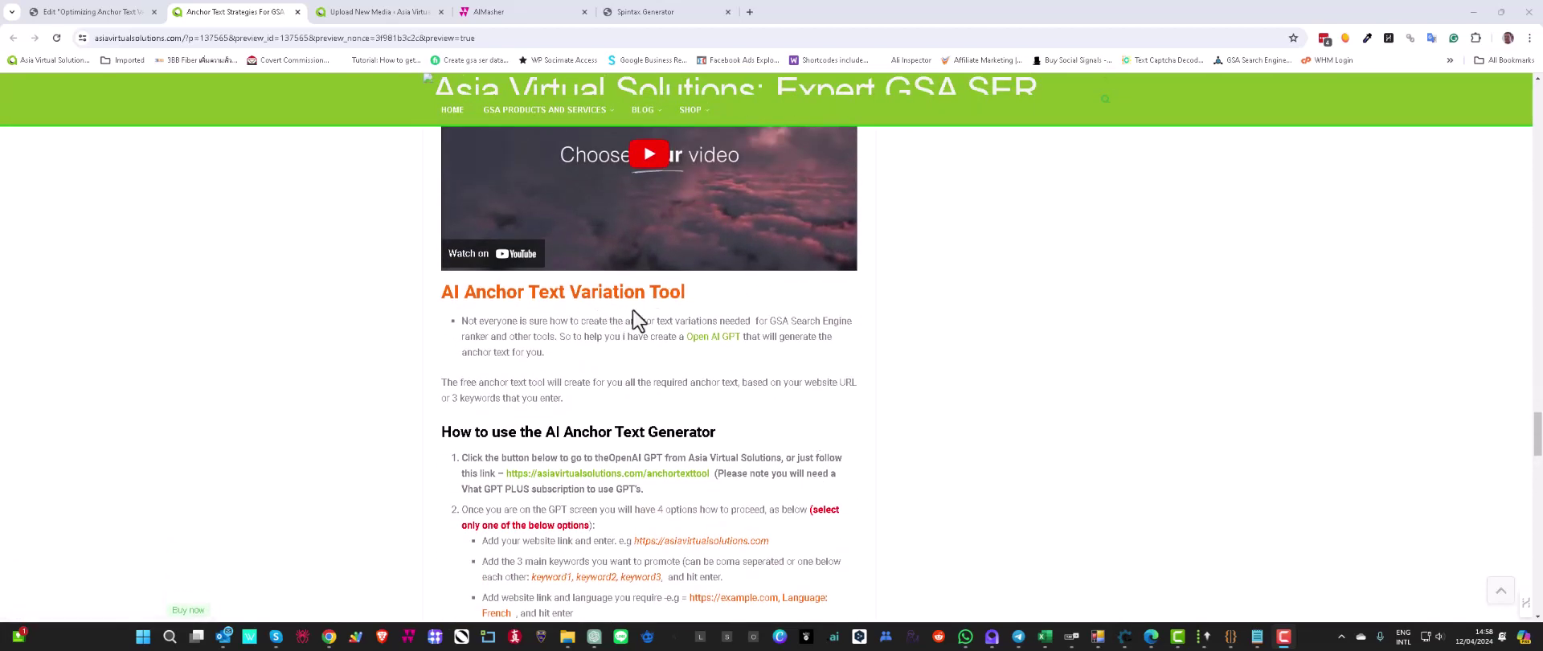
scroll(693, 353, down, 6)
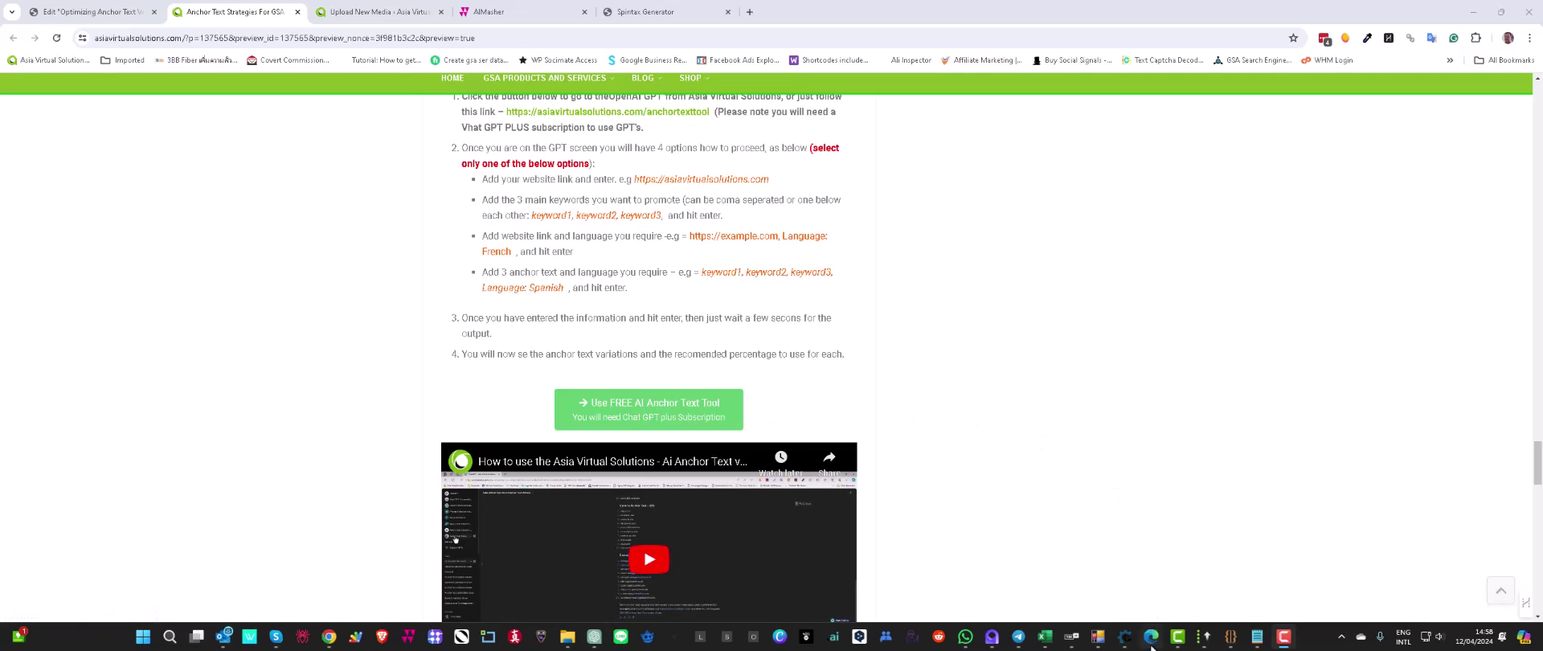
Switch to the ChatGPT window with the Asia Virtual Solutions Anchor Text Wizard and copy the ten Main Anchor Text (Exact Match) entries
click(1152, 645)
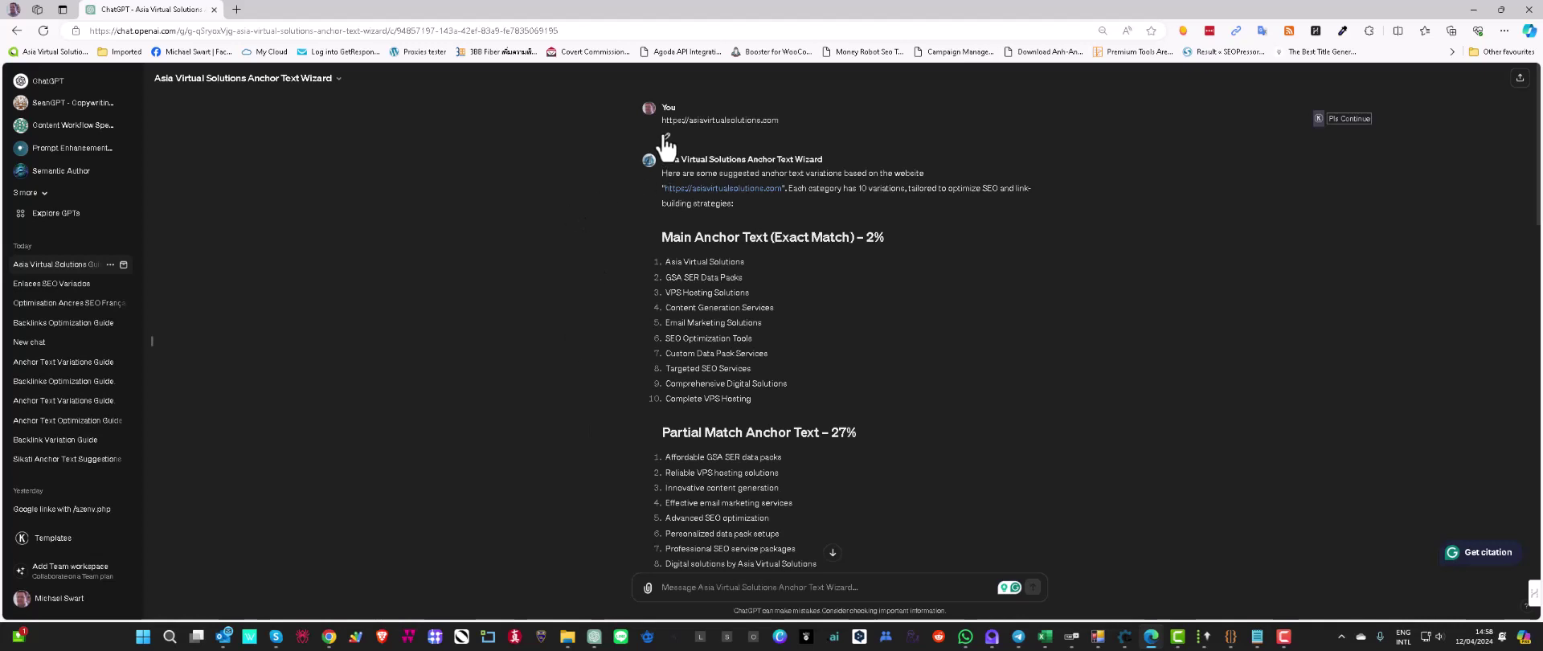
scroll(556, 328, down, 1)
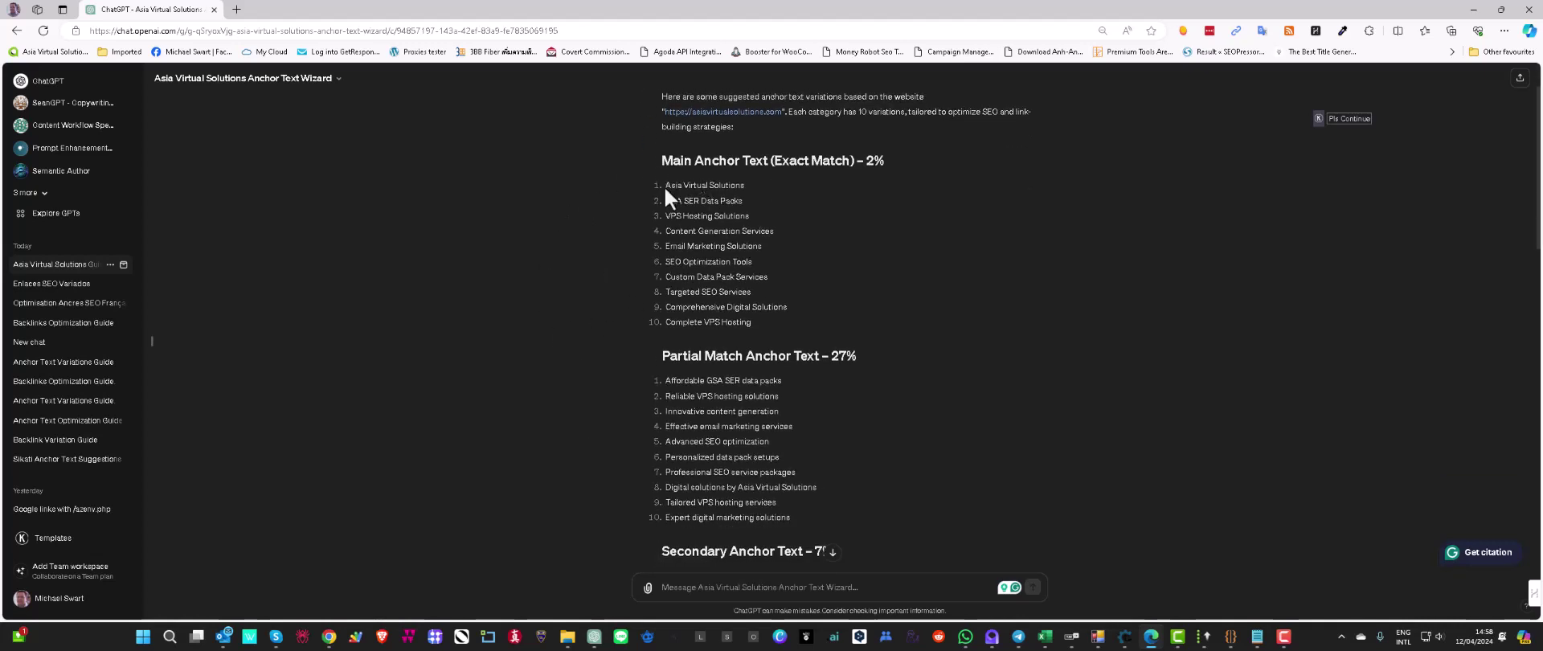
drag(664, 185, 754, 326)
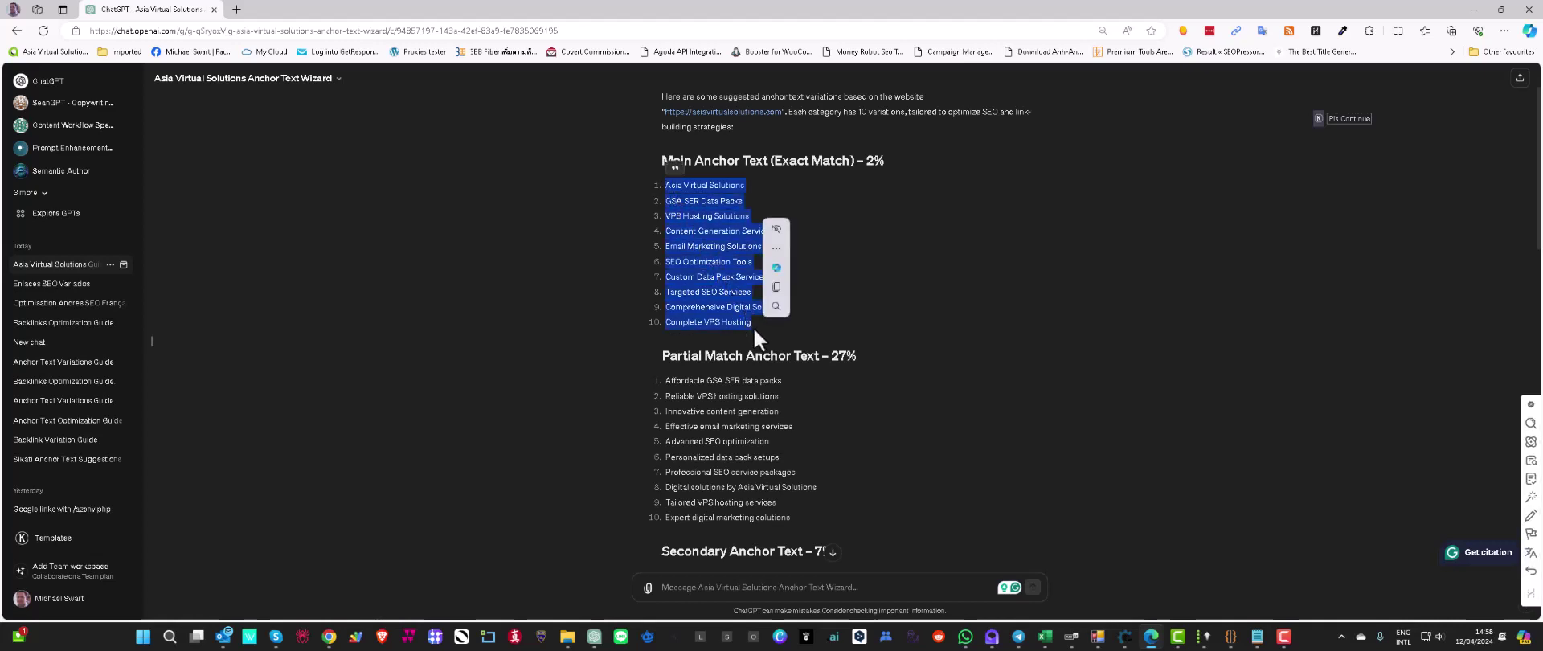
right_click(711, 234)
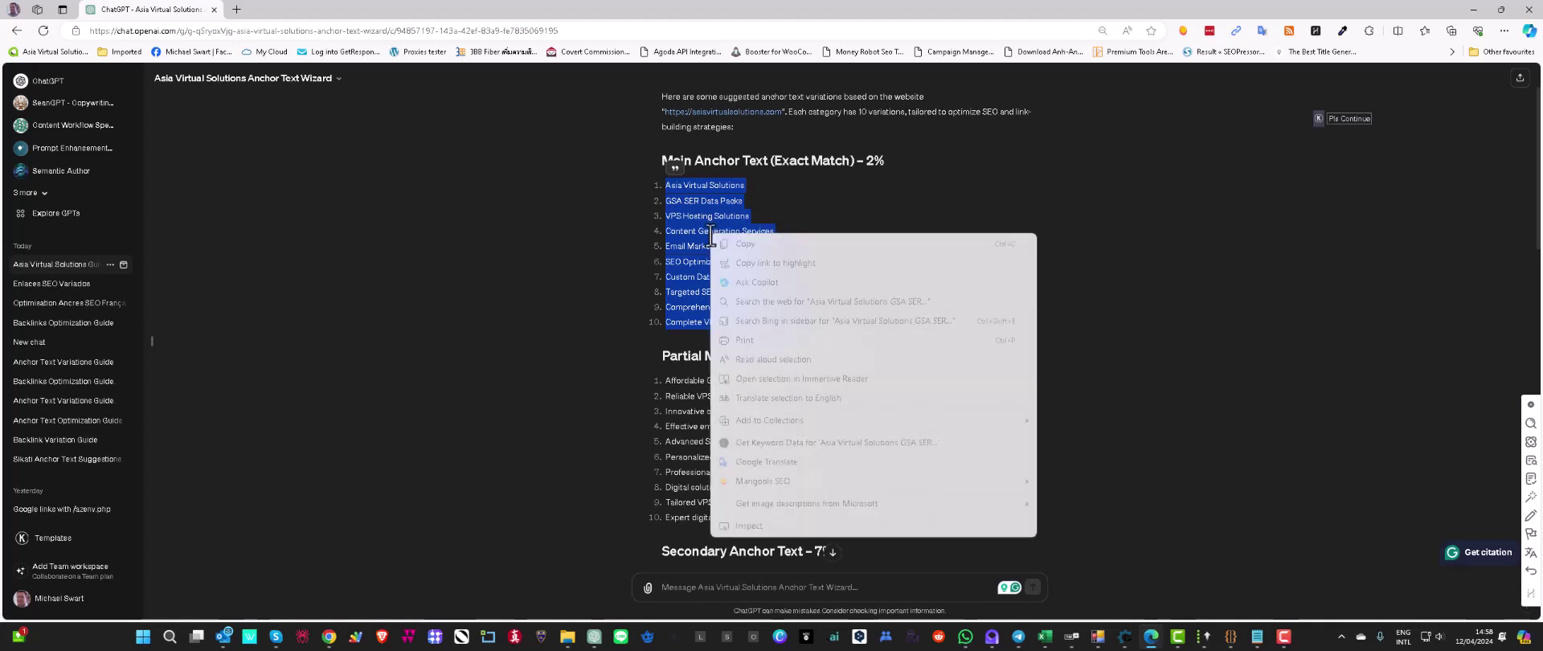
click(750, 244)
Switch to the open Notepad document and paste the copied main anchor text list into it
mouse_move(1257, 636)
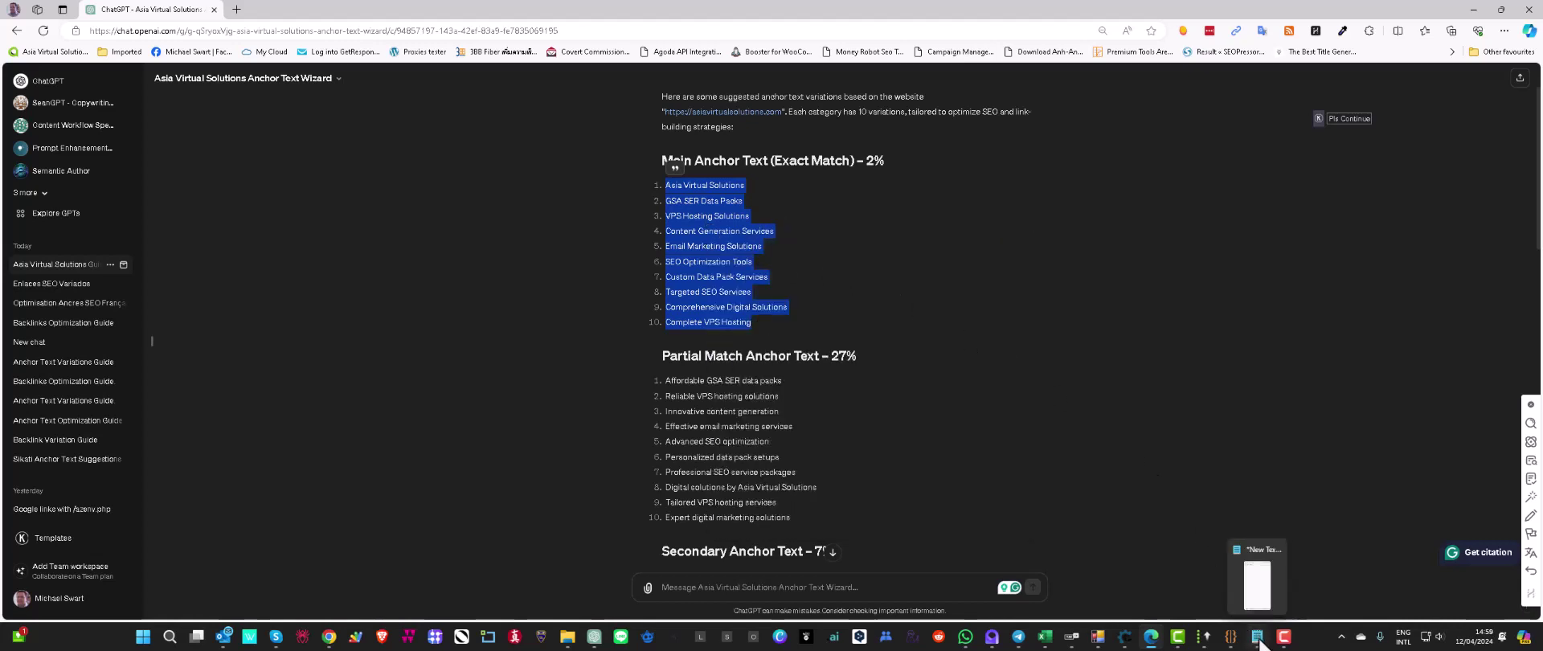
click(1259, 601)
right_click(1143, 147)
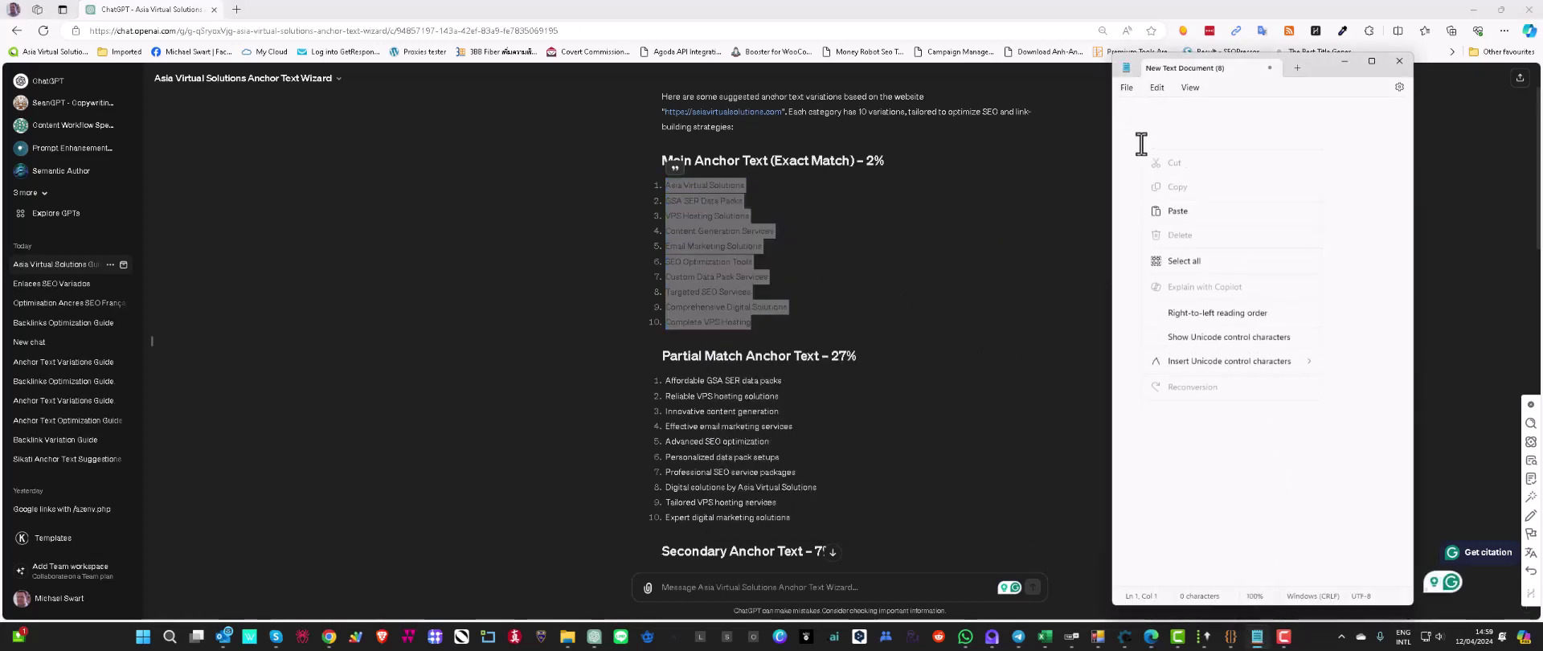
click(1165, 226)
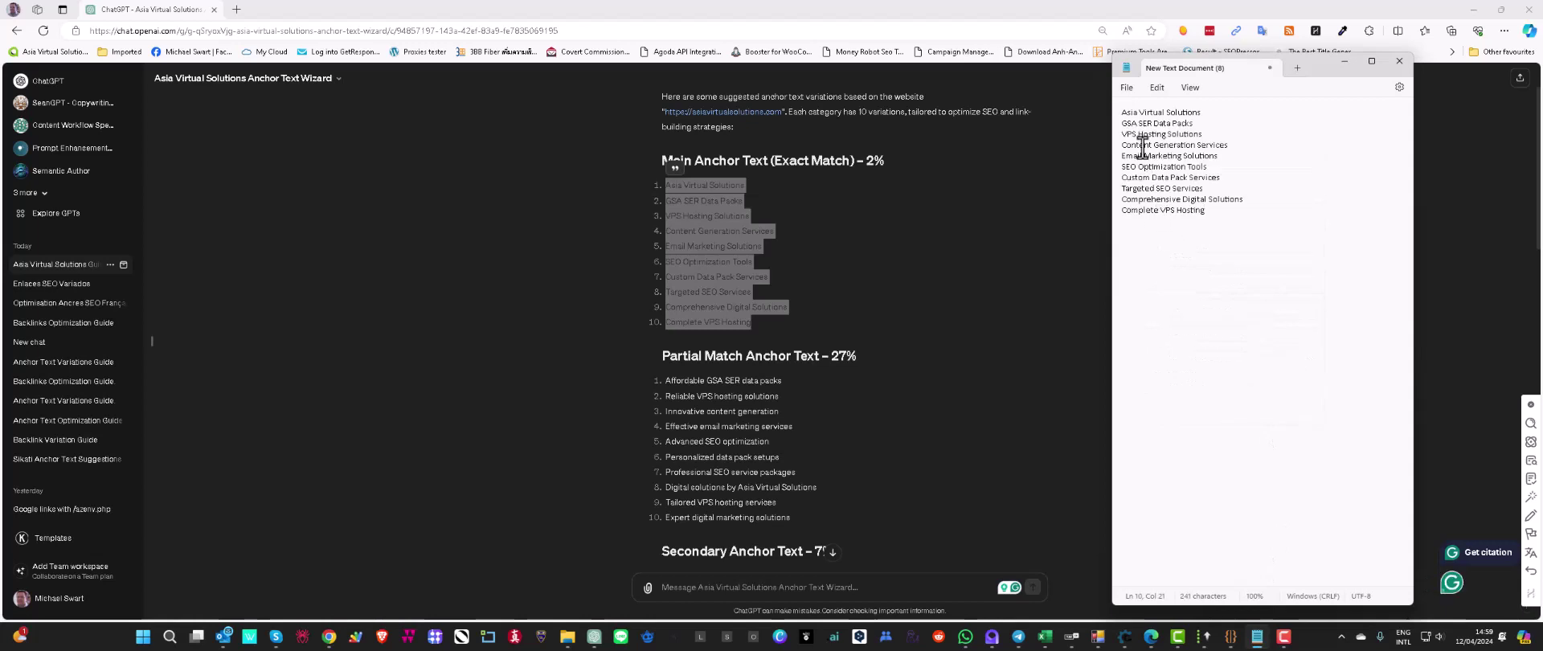
Enclose the whole pasted list in curly braces, opening before "Asia Virtual Solutions" and closing after "Complete VPS Hosting"
click(1120, 113)
text(()
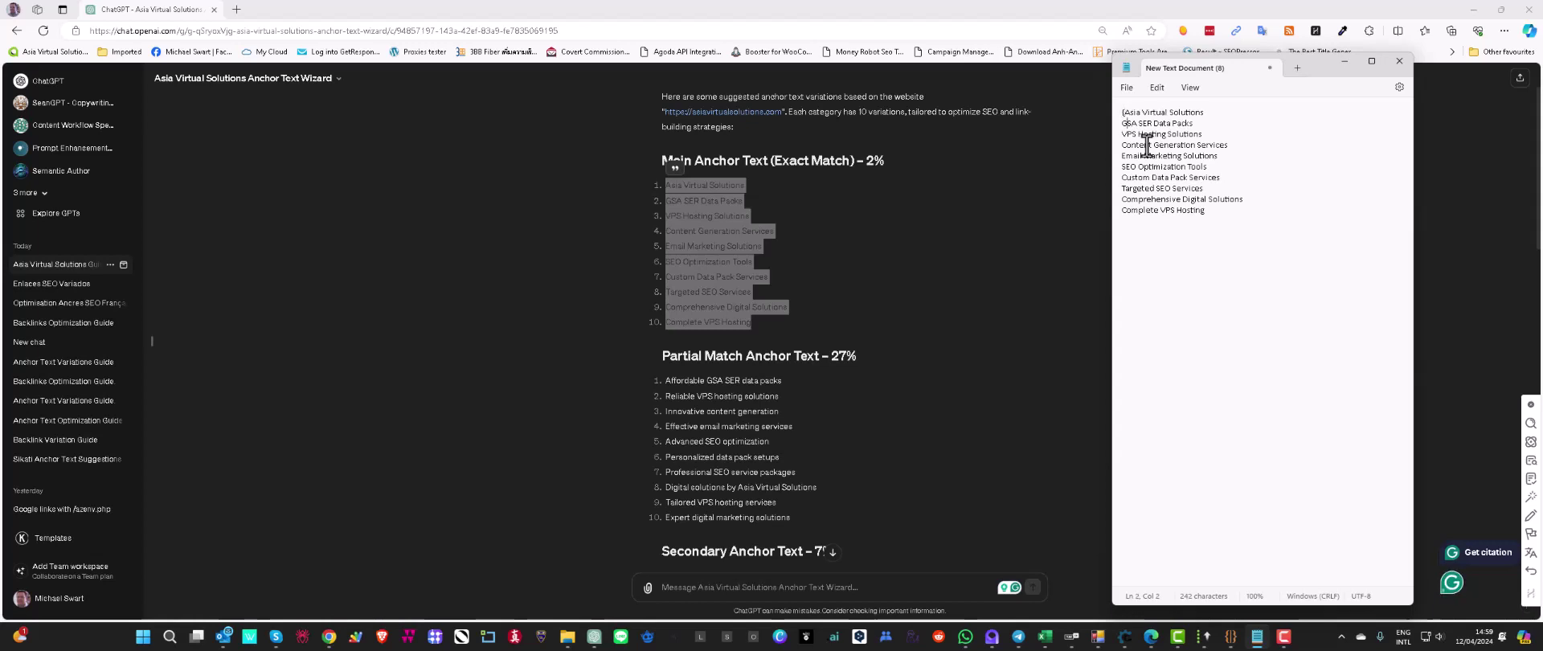
key(ctrl+End)
text())
Join the entries from "Asia Virtual Solutions" through "Content Generation Services" into one line separated by pipe characters
key(Up)
key(Up)
key(Up)
key(Delete)
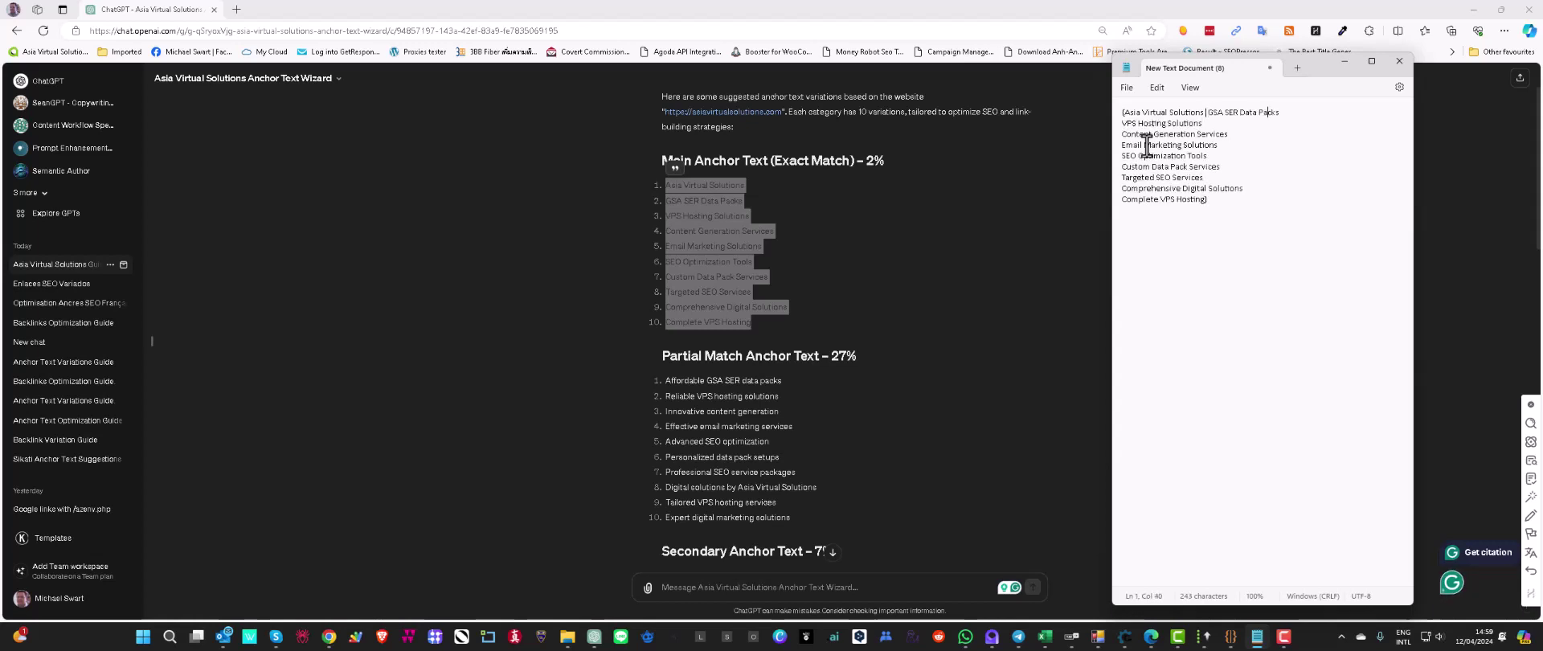
text(|)
key(Delete)
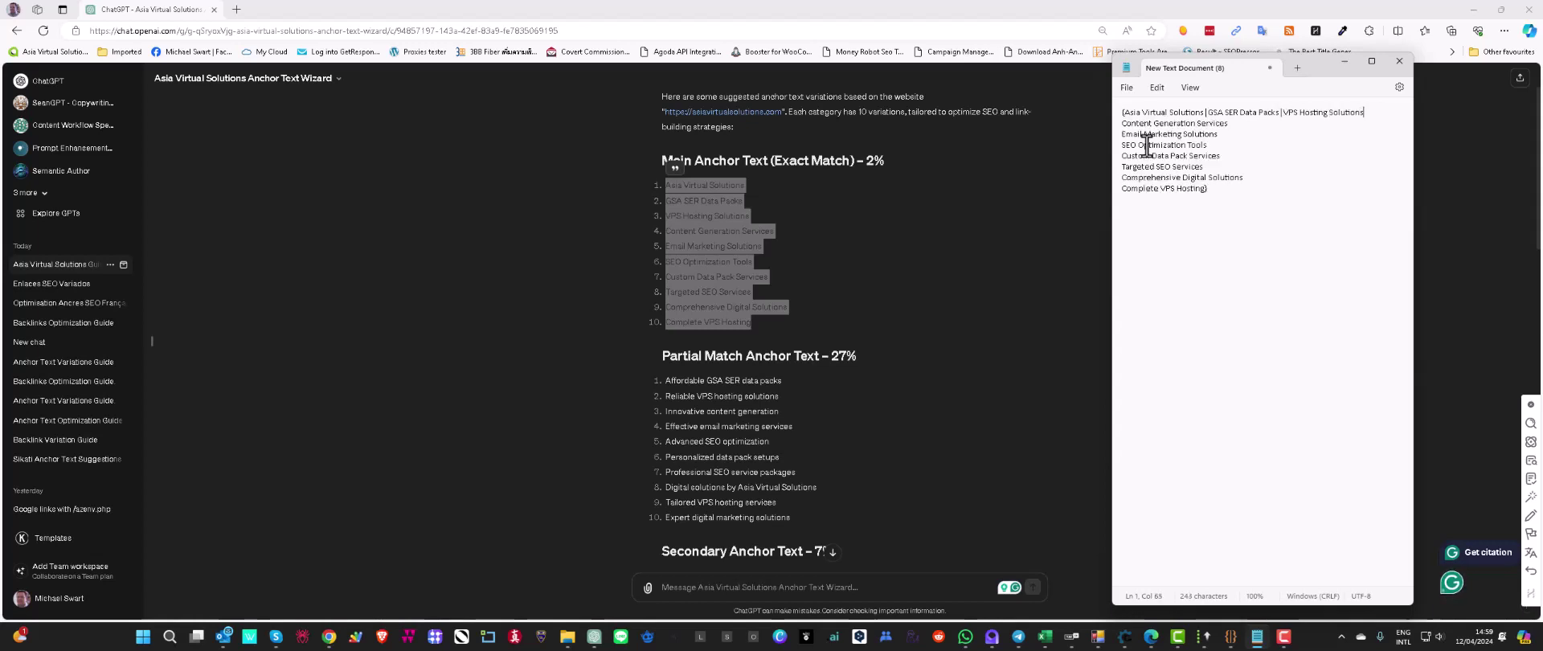
text(|)
key(Delete)
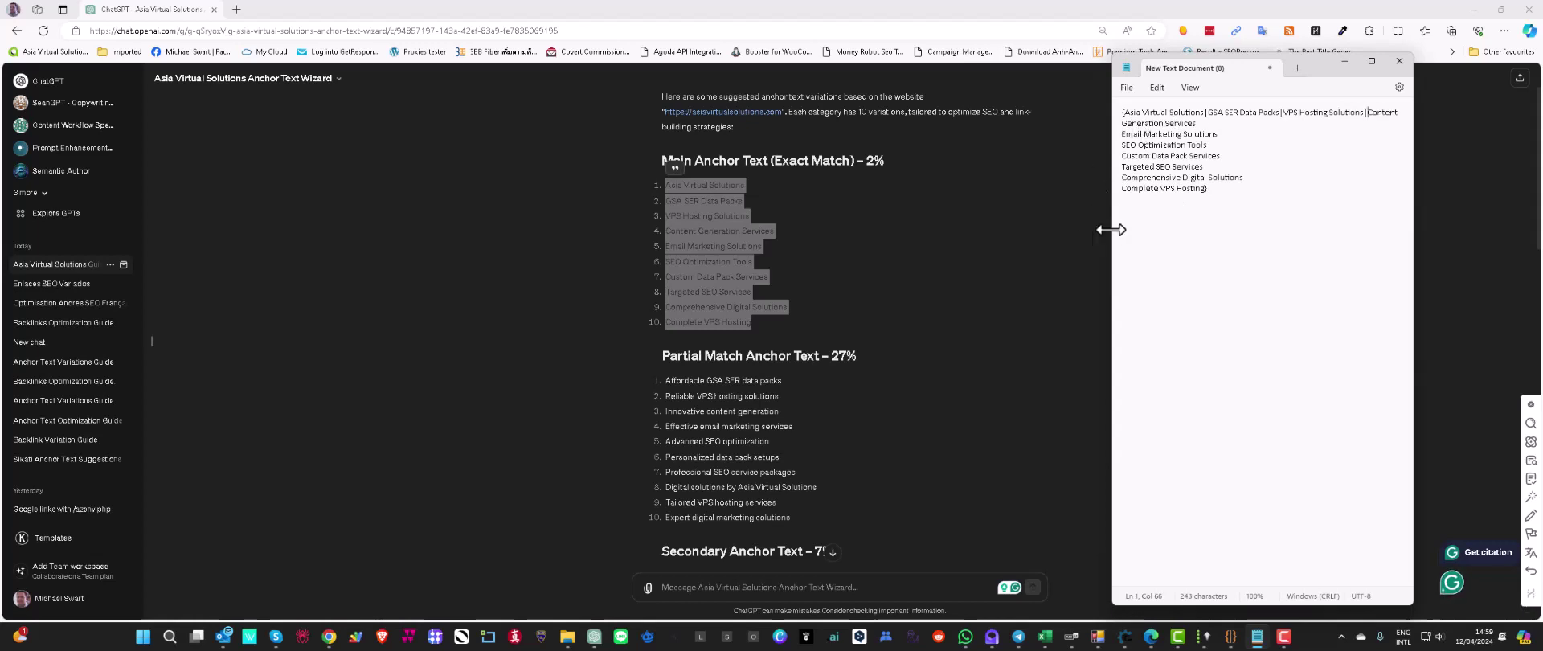
Widen the Notepad window and append "Email Marketing Solutions", "SEO Optimization Tools" and "Custom Data Pack Services" to the first line with pipe separators
drag(1112, 232, 465, 273)
click(850, 113)
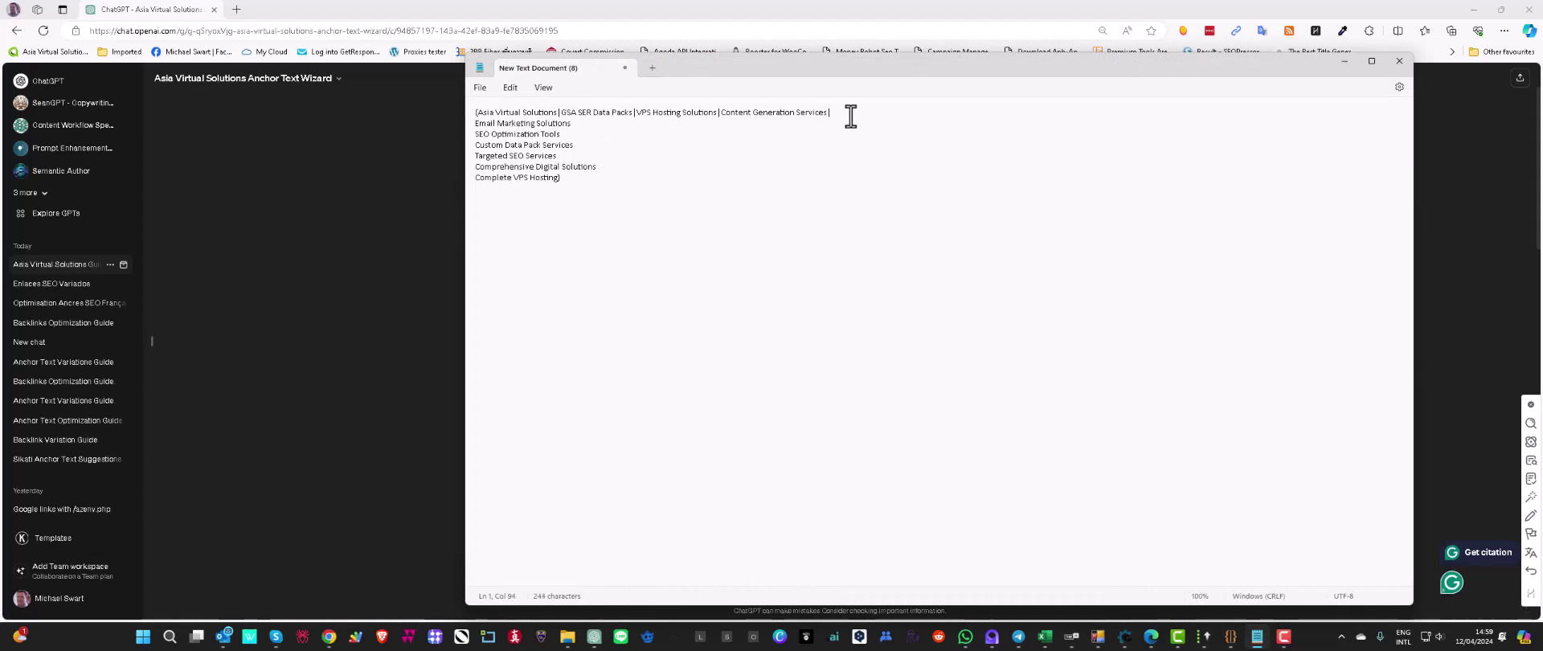
key(Delete)
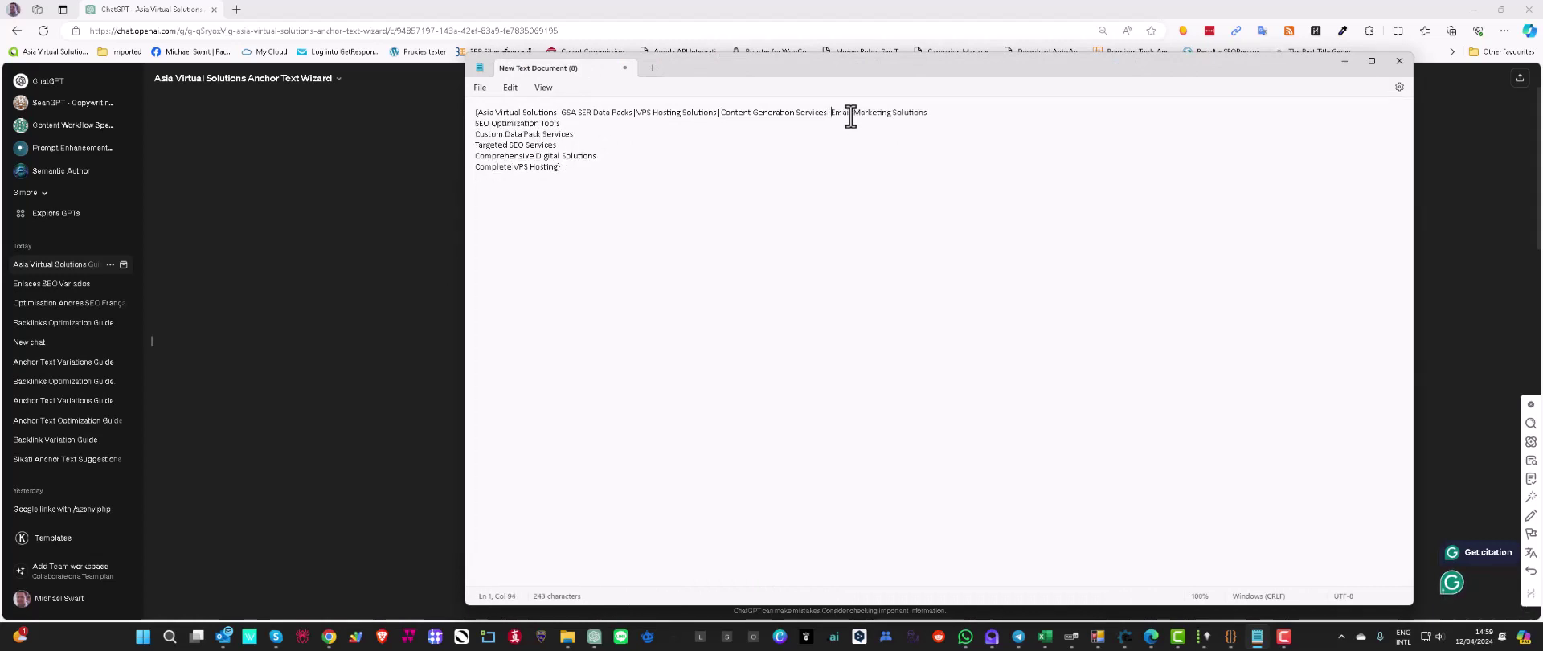
click(974, 112)
text(|)
key(Delete)
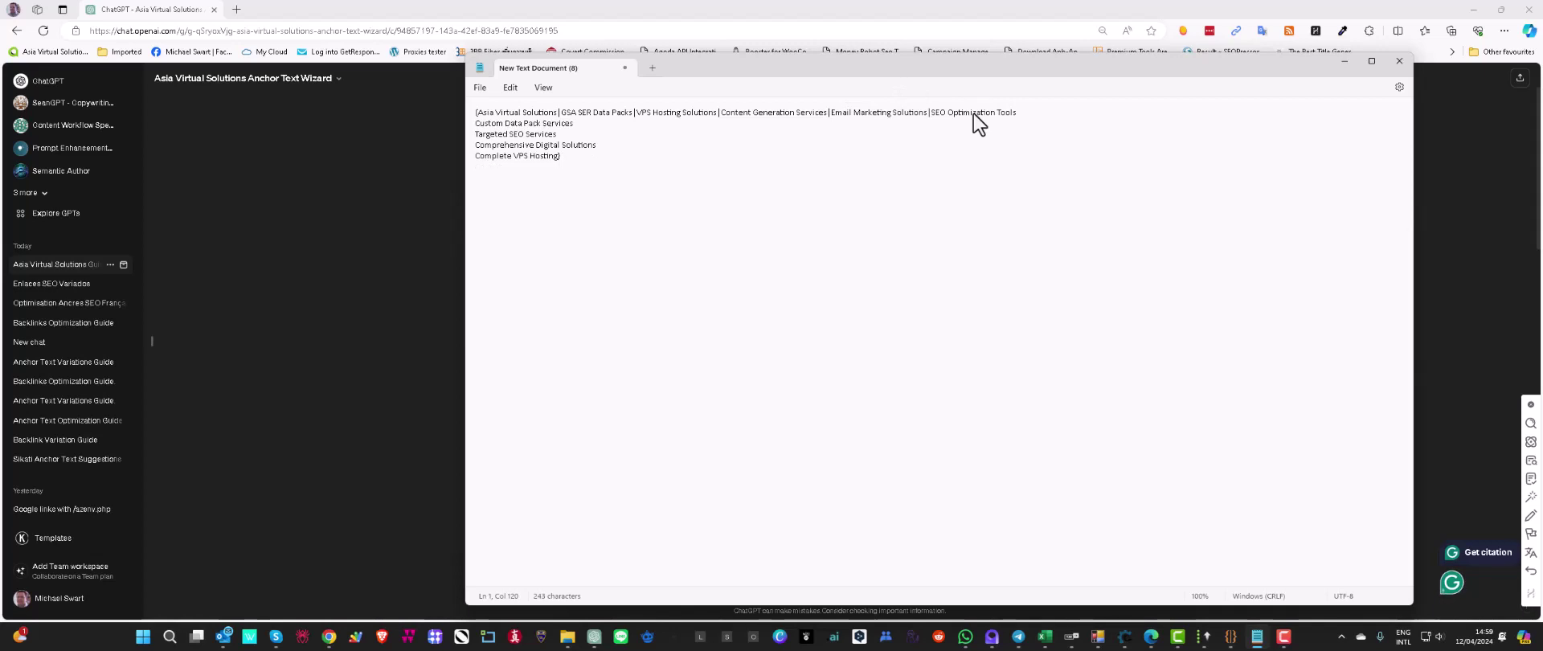
click(1048, 112)
text(|)
key(Delete)
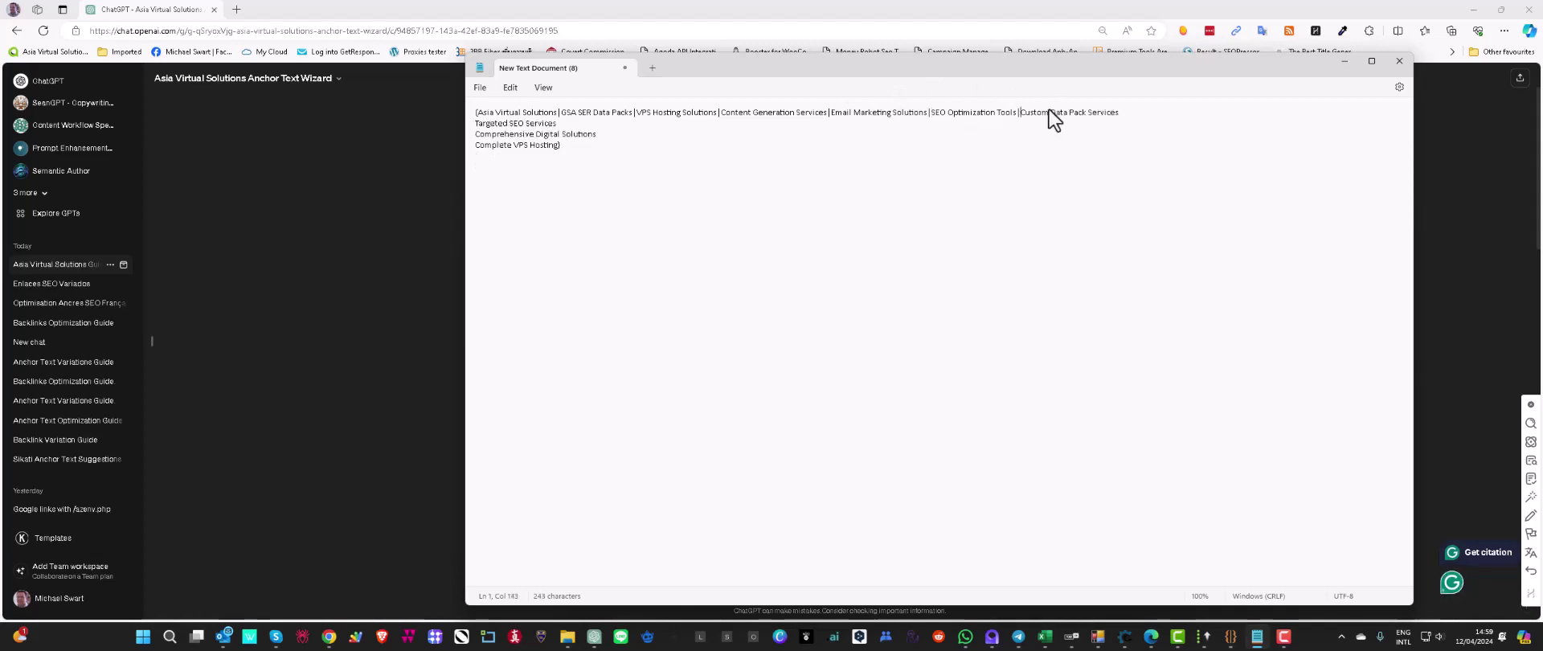
Append "Targeted SEO Services", "Comprehensive Digital Solutions" and "Complete VPS Hosting" to the same line with pipe separators
click(1128, 115)
key(Delete)
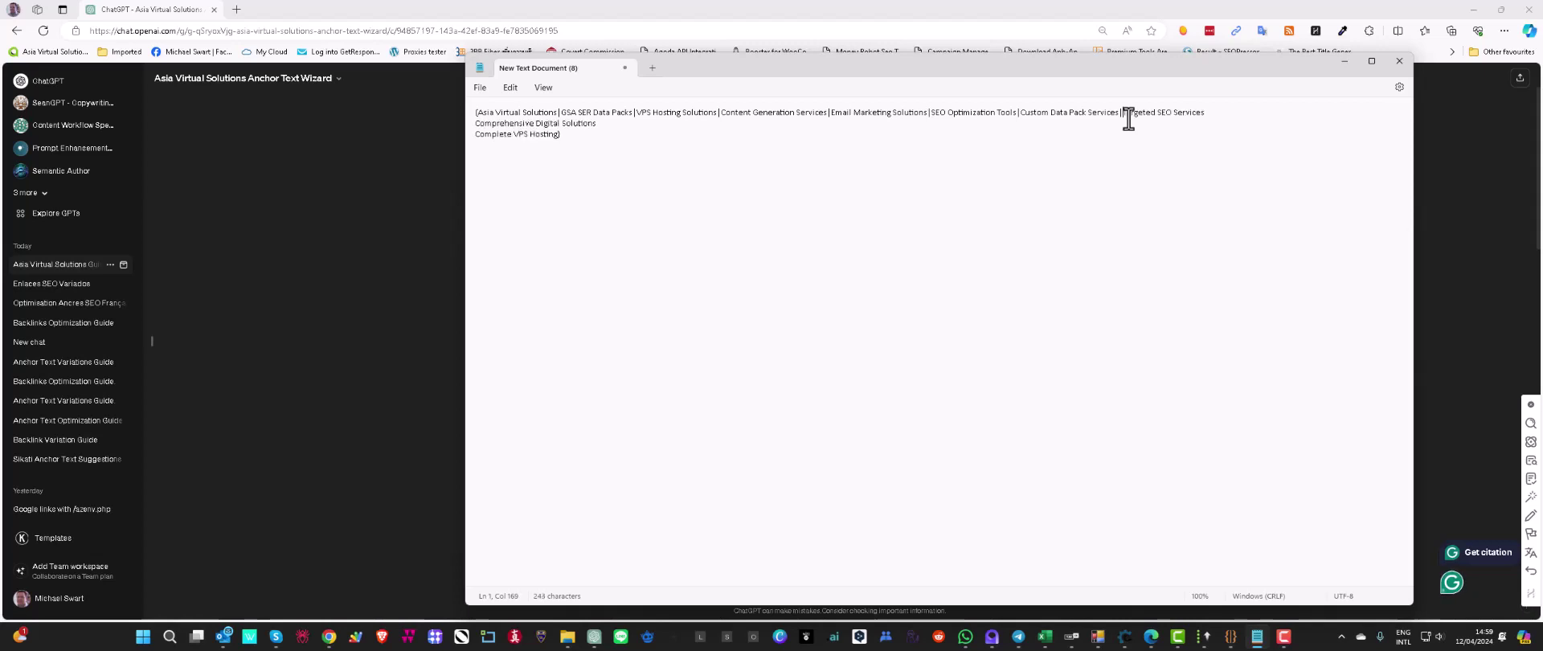
click(1210, 114)
text(|)
key(Delete)
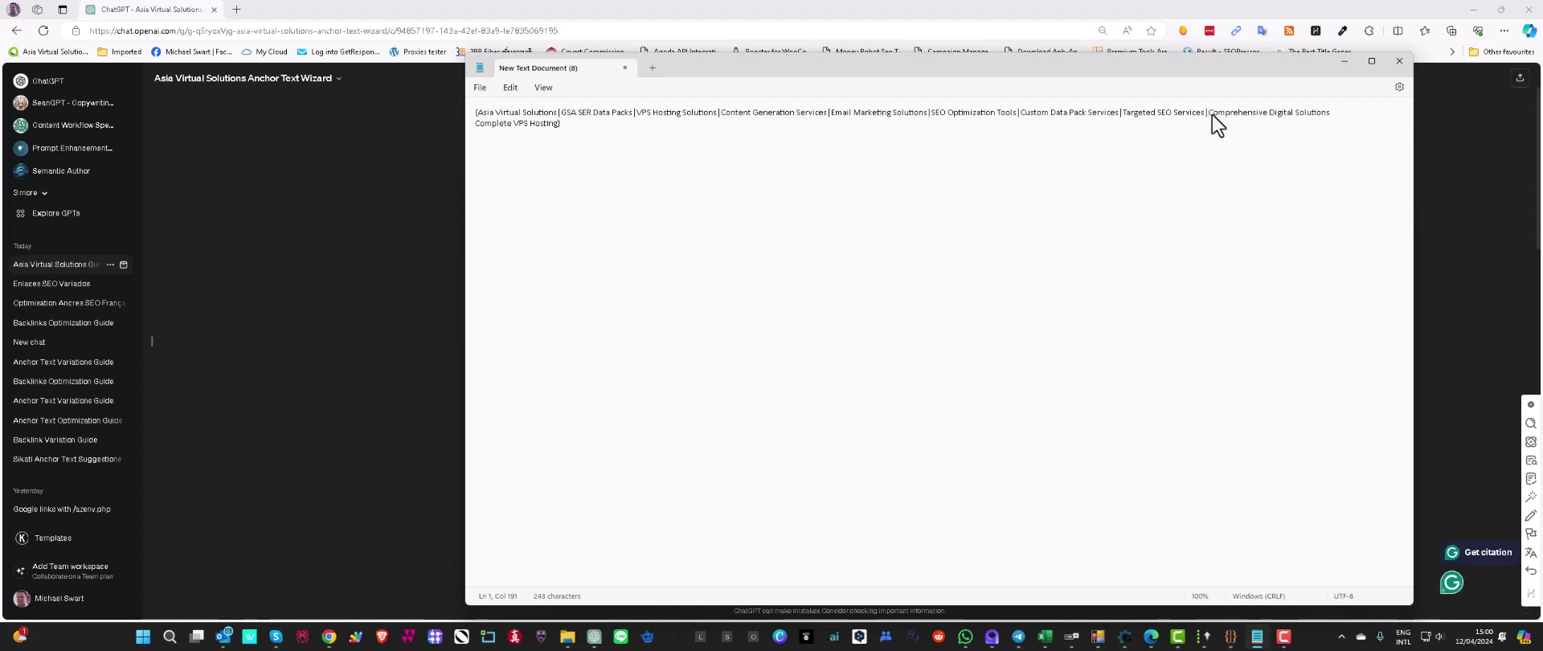
click(1346, 114)
key(Delete)
Copy the complete spin-syntax line and replace the main Anchor Text content in the GSA Search Engine Ranker project with it
key(ctrl+a)
right_click(502, 119)
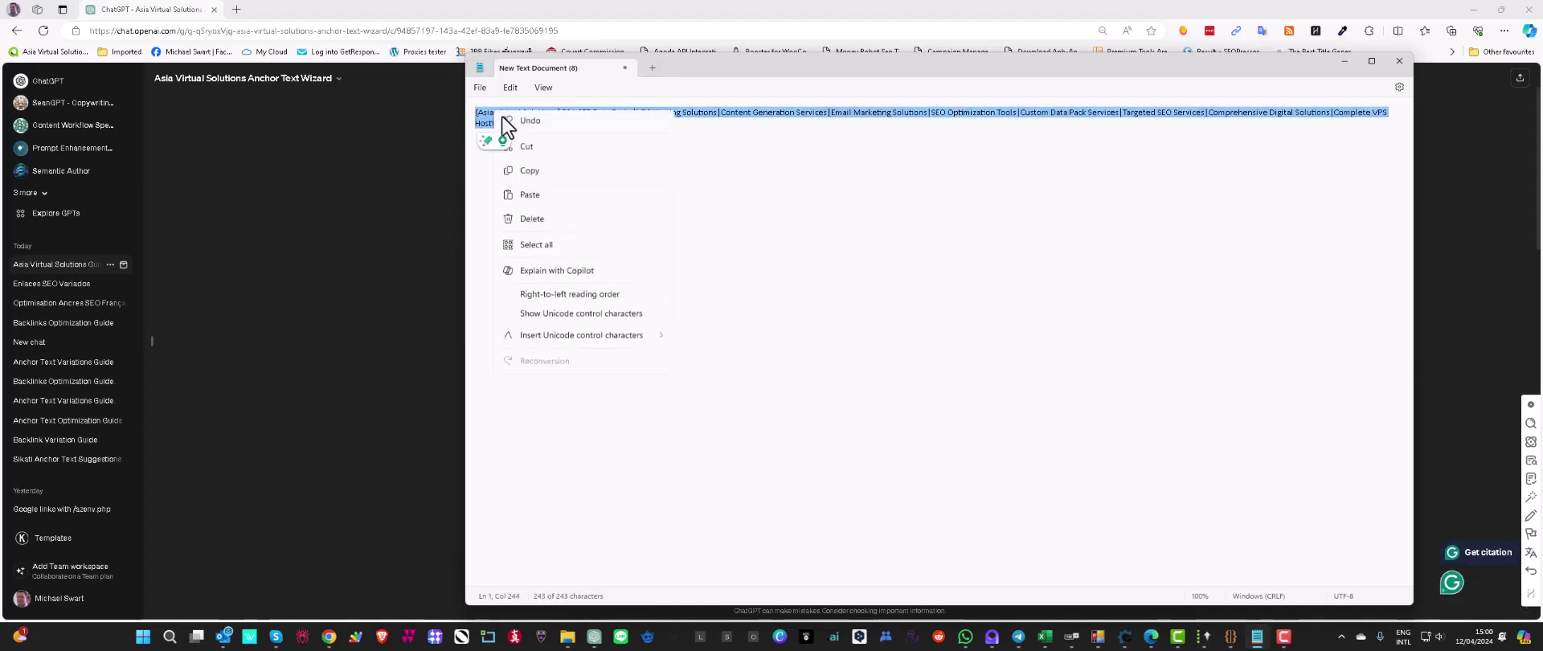
click(527, 174)
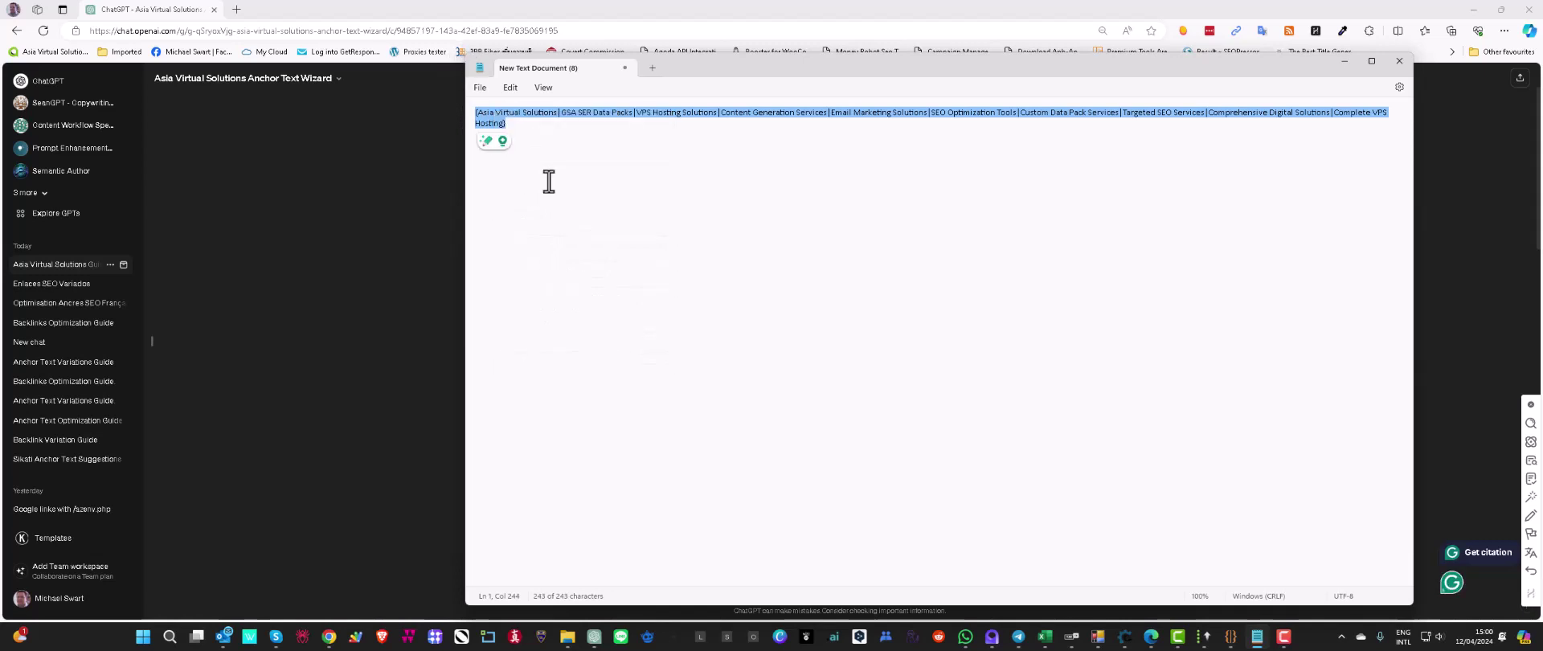
click(1204, 637)
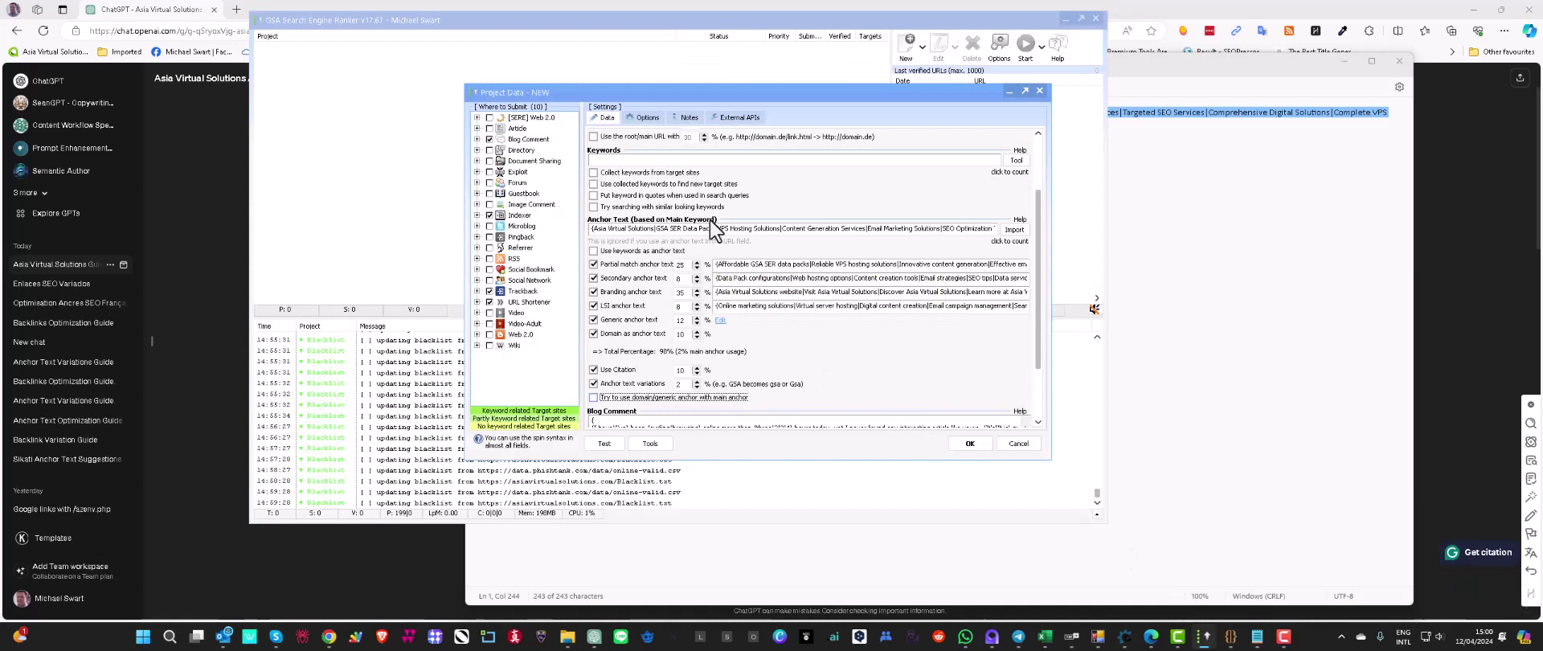
click(713, 229)
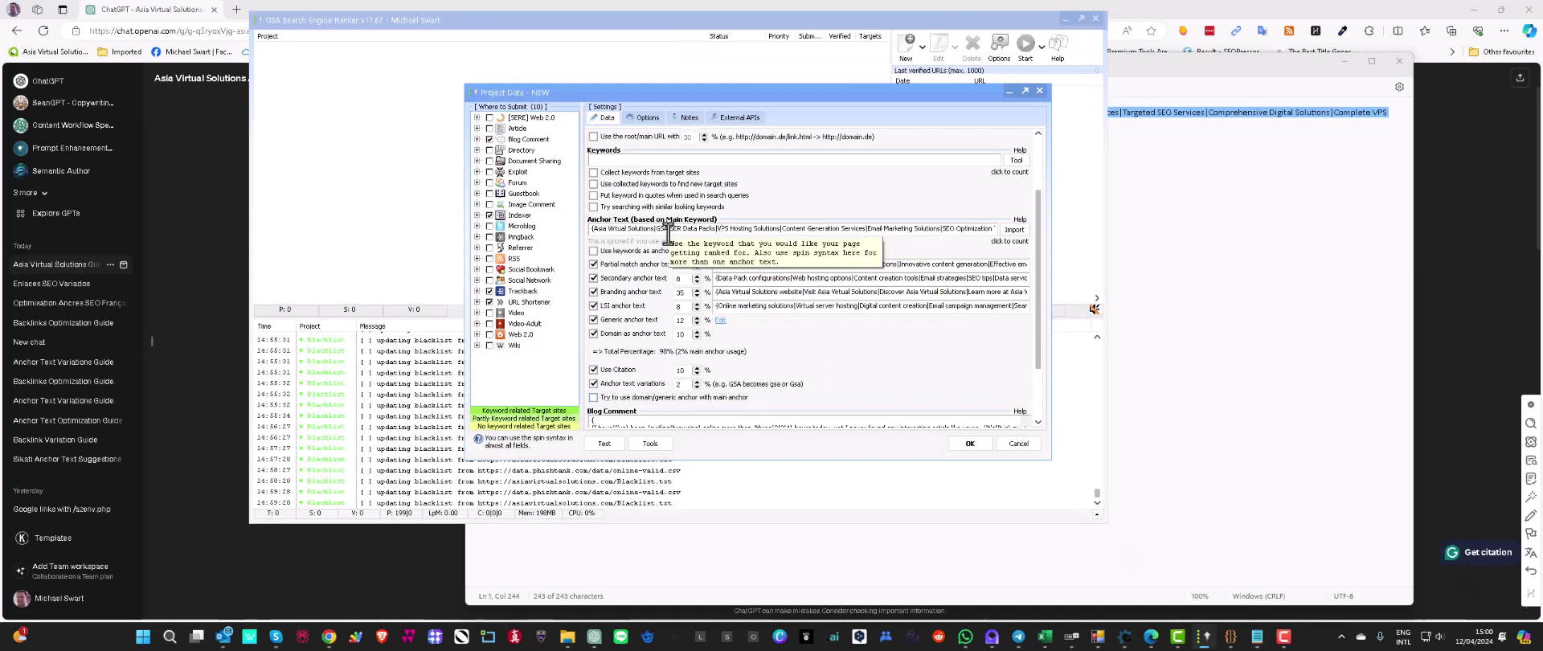
key(ctrl+a)
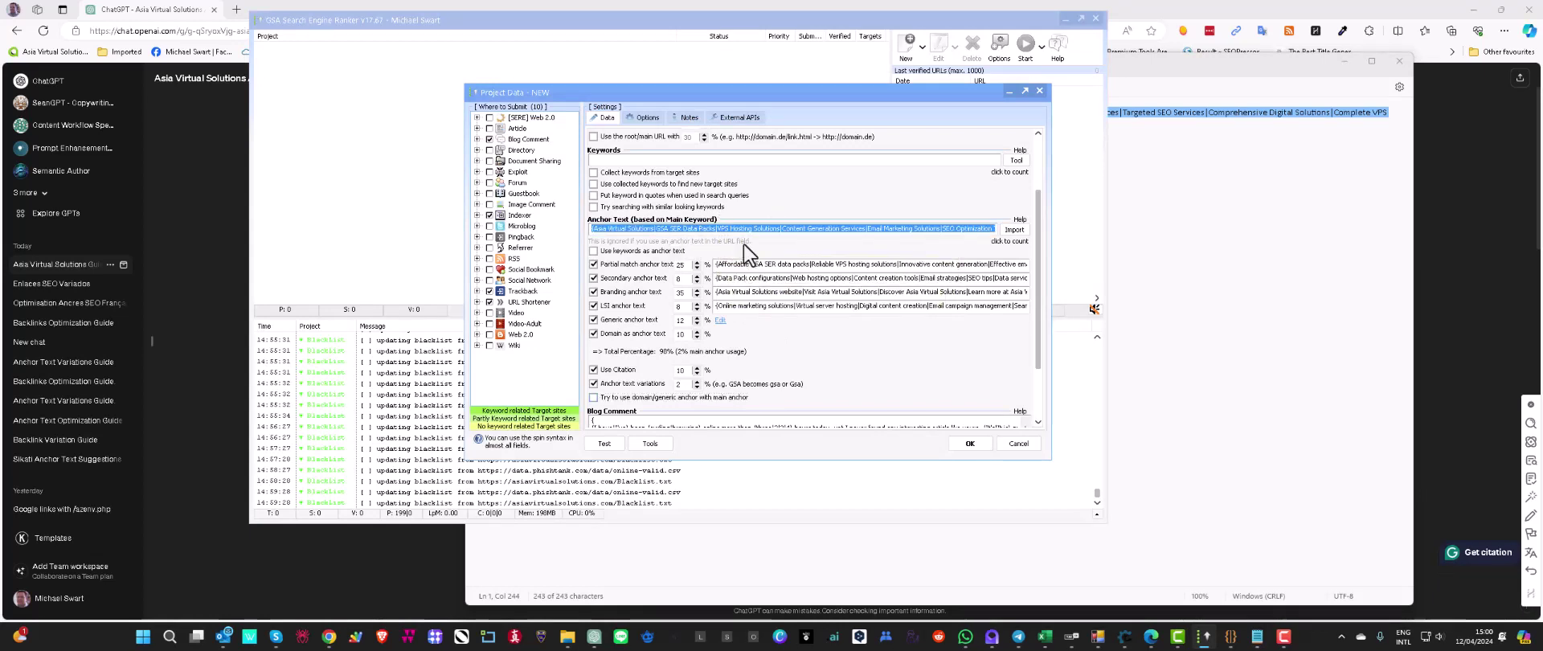
key(Delete)
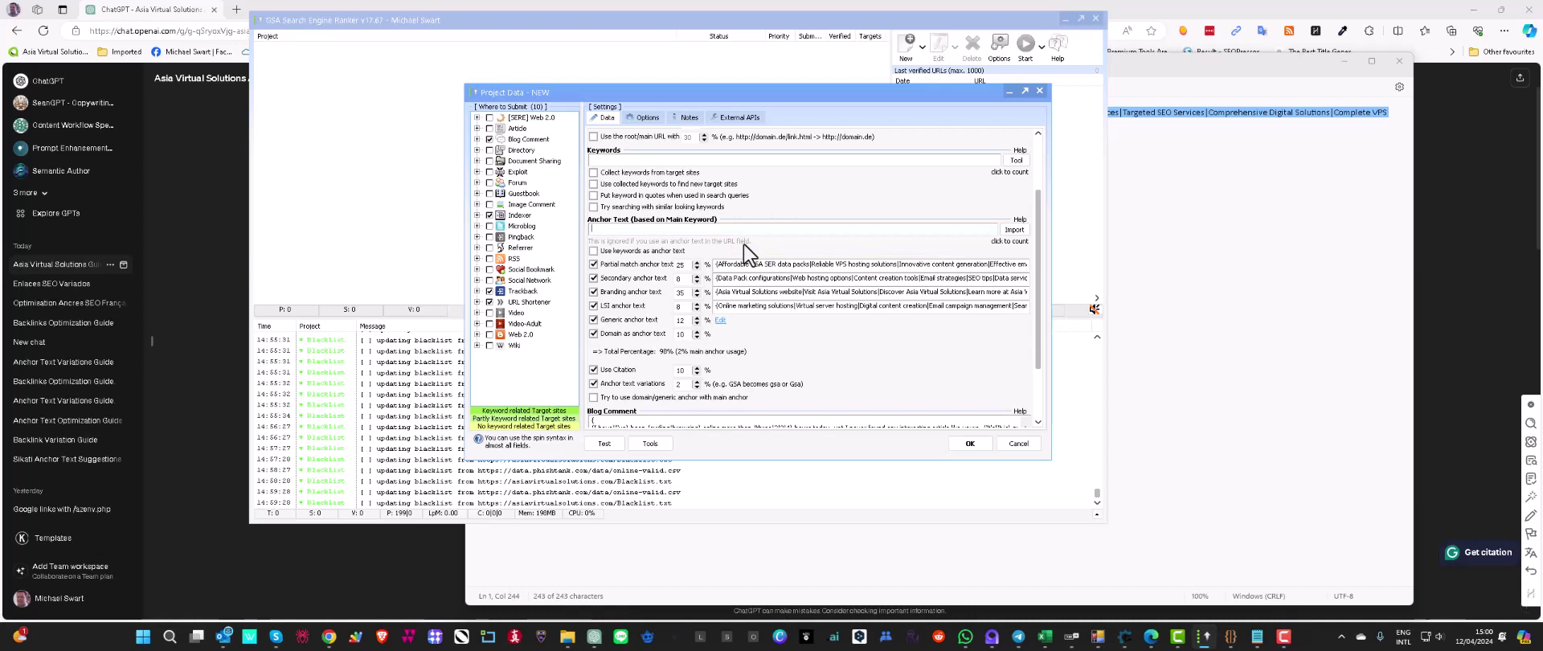
key(ctrl+v)
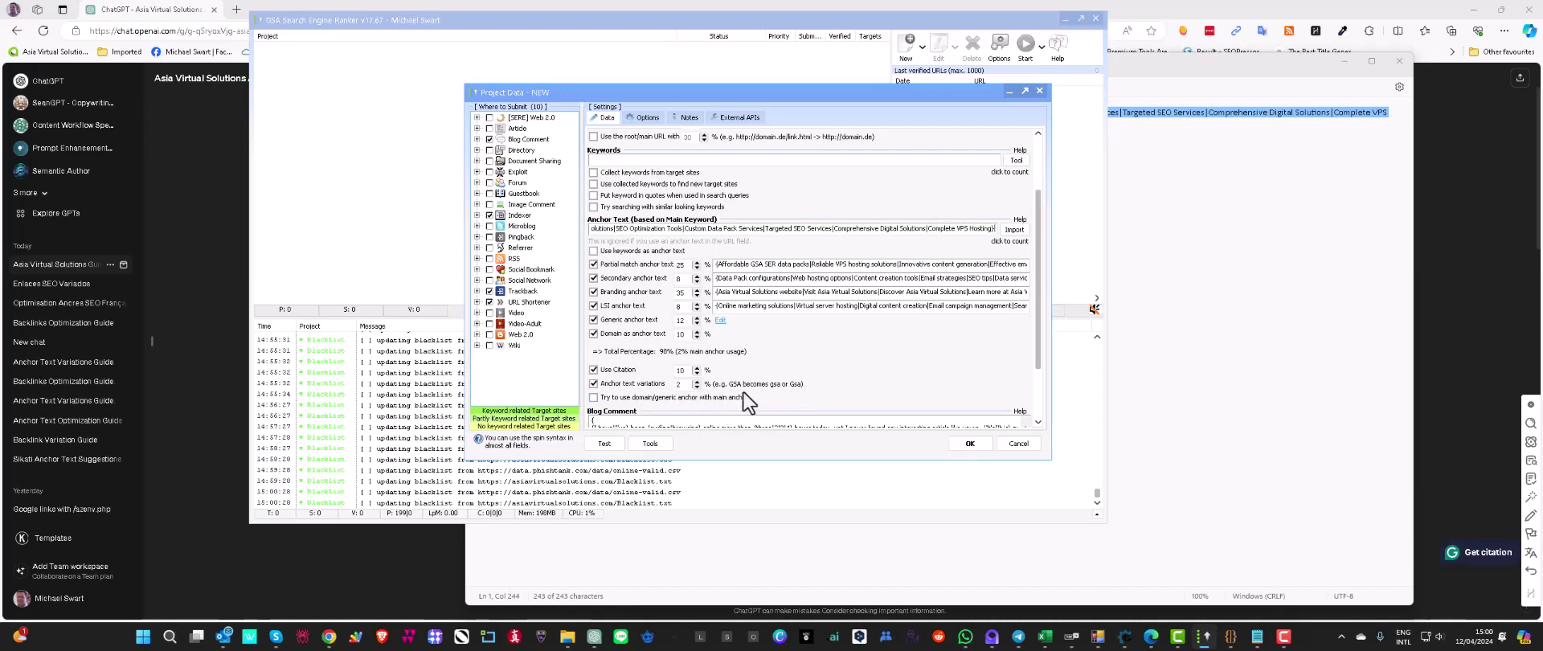
Check the anchor text percentages and their total in the project data, and return to the Anchor Text Wizard results in ChatGPT
scroll(763, 370, down, 3)
scroll(781, 341, down, 2)
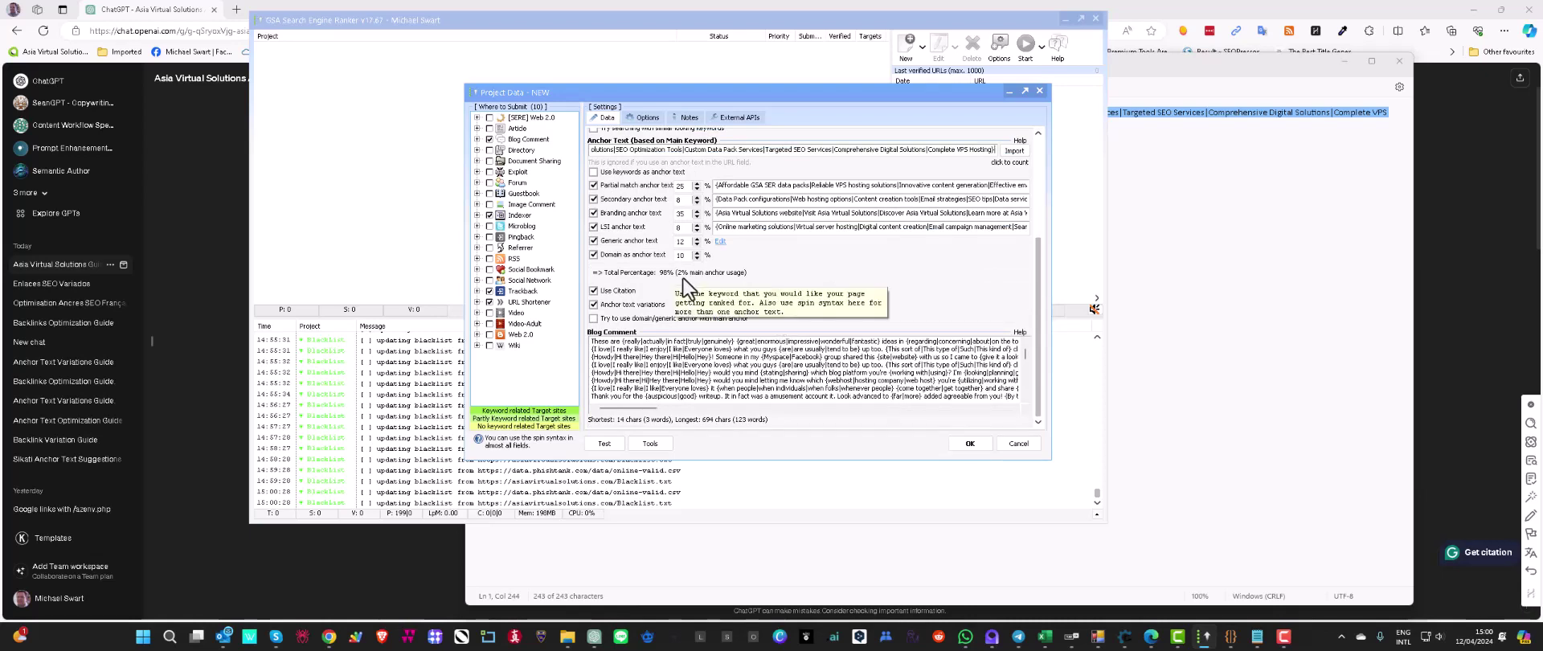
scroll(709, 276, up, 3)
scroll(805, 273, down, 2)
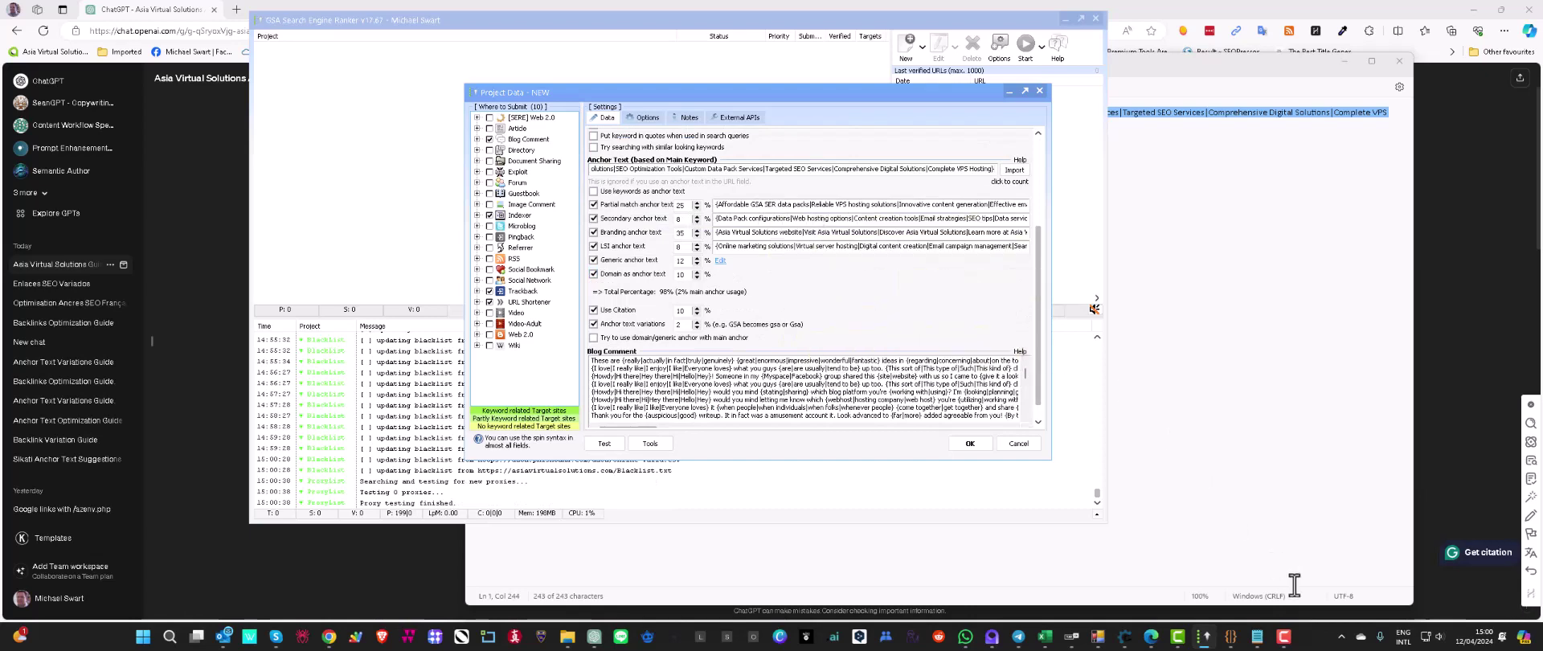
click(1462, 492)
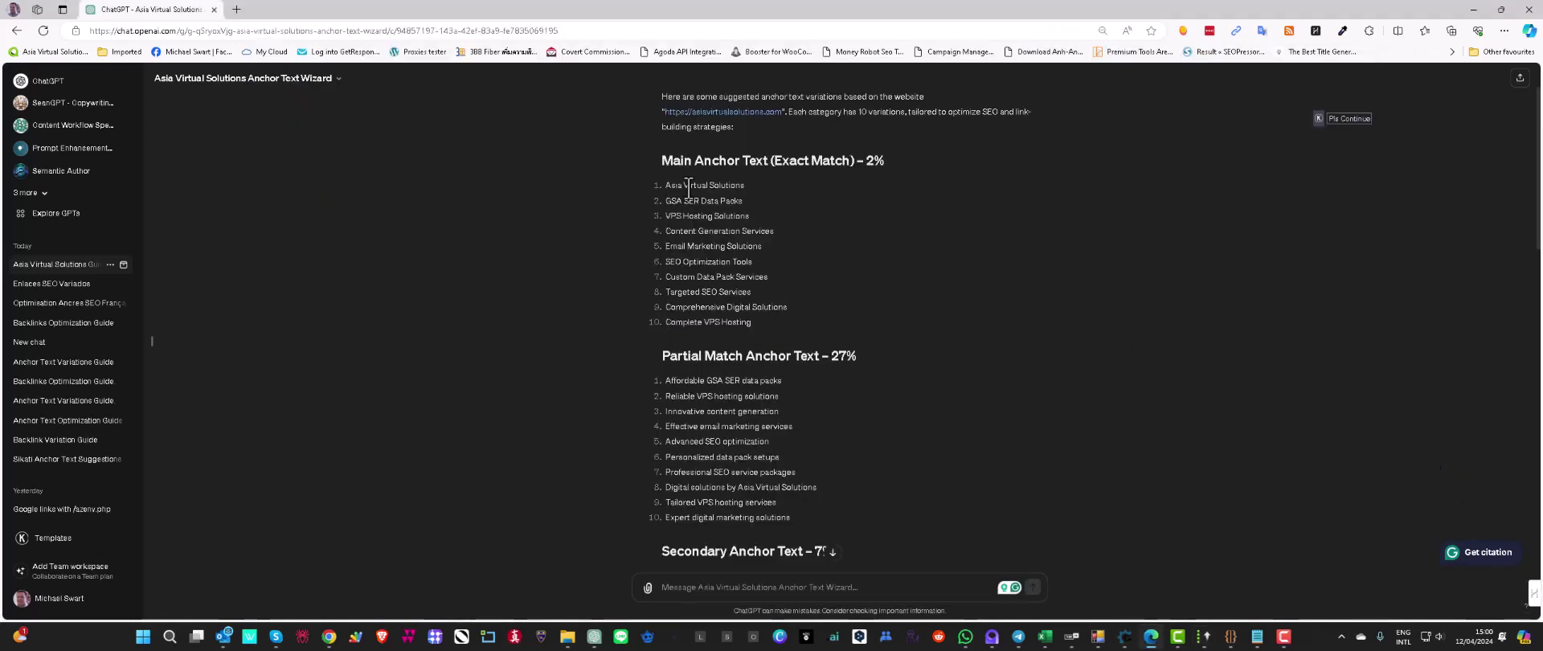
Copy the ten Partial Match Anchor Text variations from the ChatGPT results and bring up Notepad in a narrow window beside them
scroll(687, 186, down, 3)
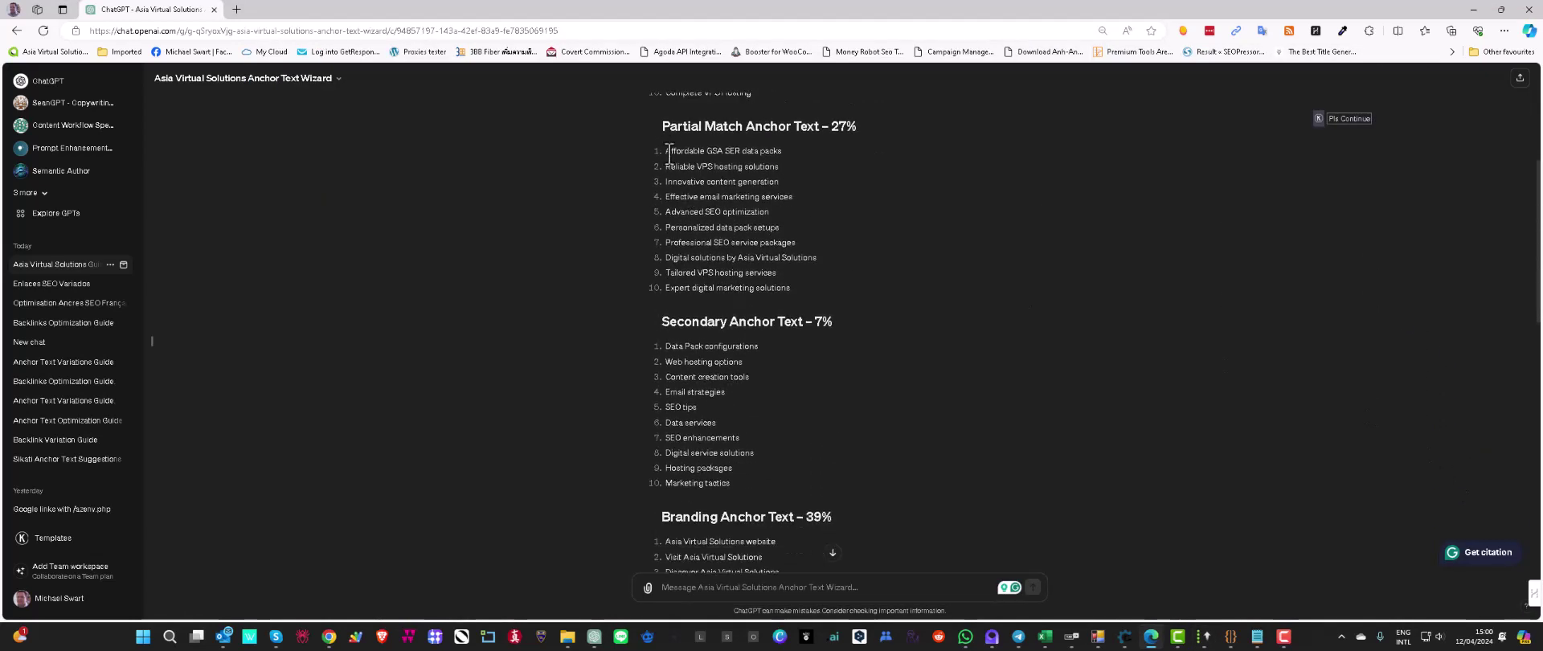
drag(665, 151, 789, 286)
right_click(738, 221)
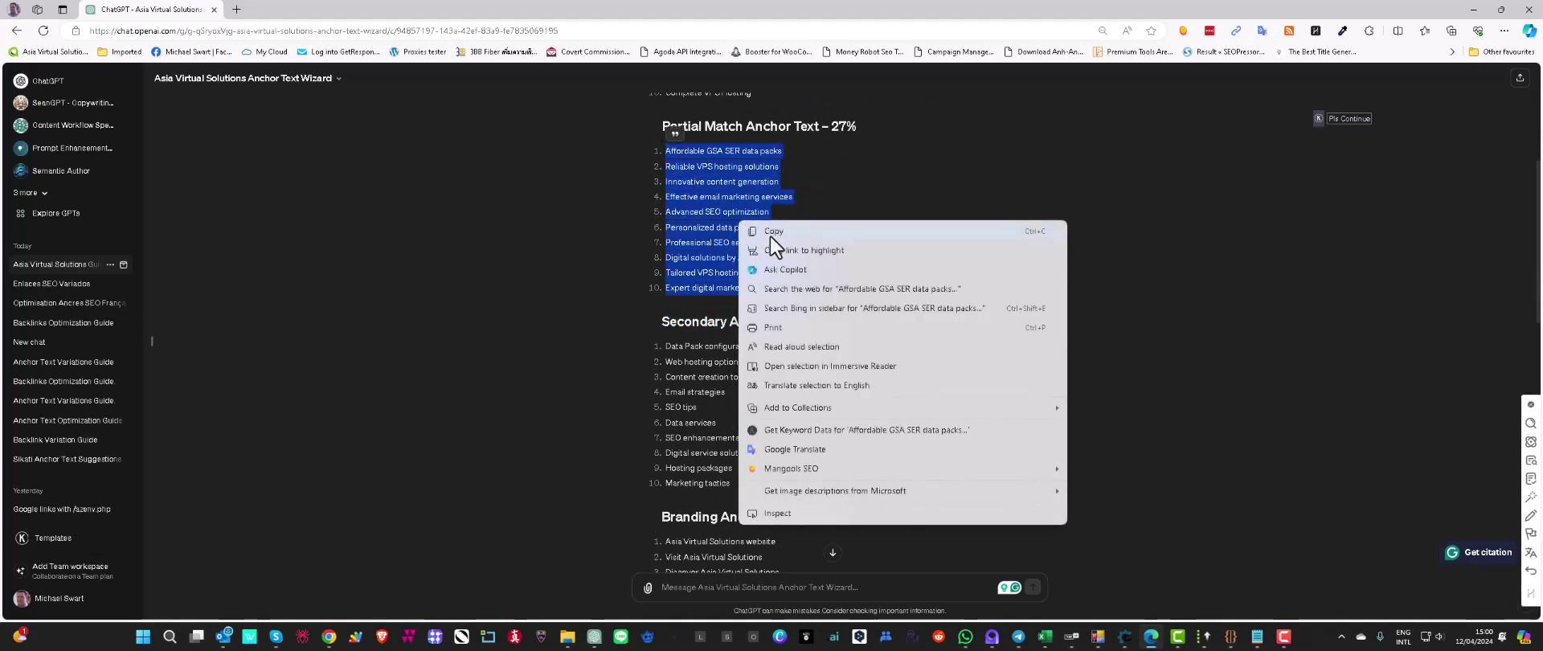
click(778, 234)
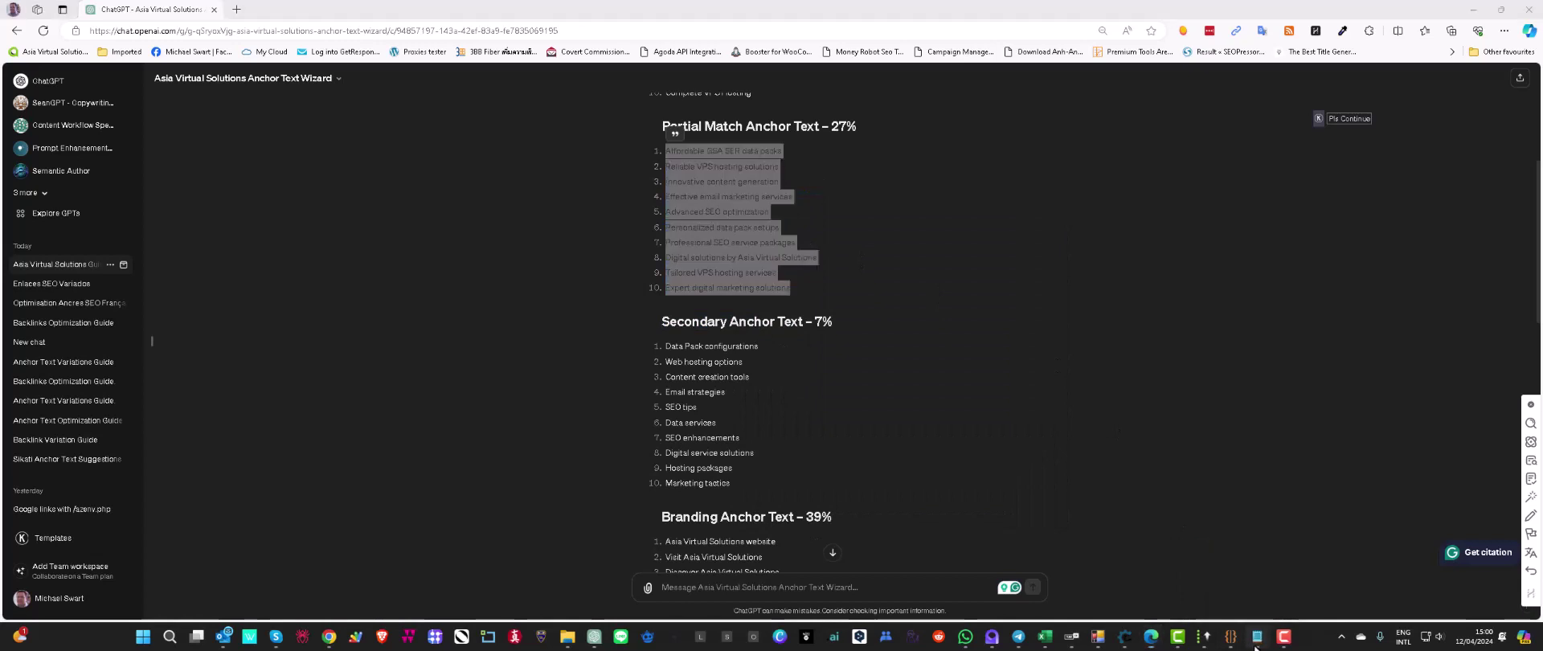
click(1257, 636)
drag(468, 184, 1198, 229)
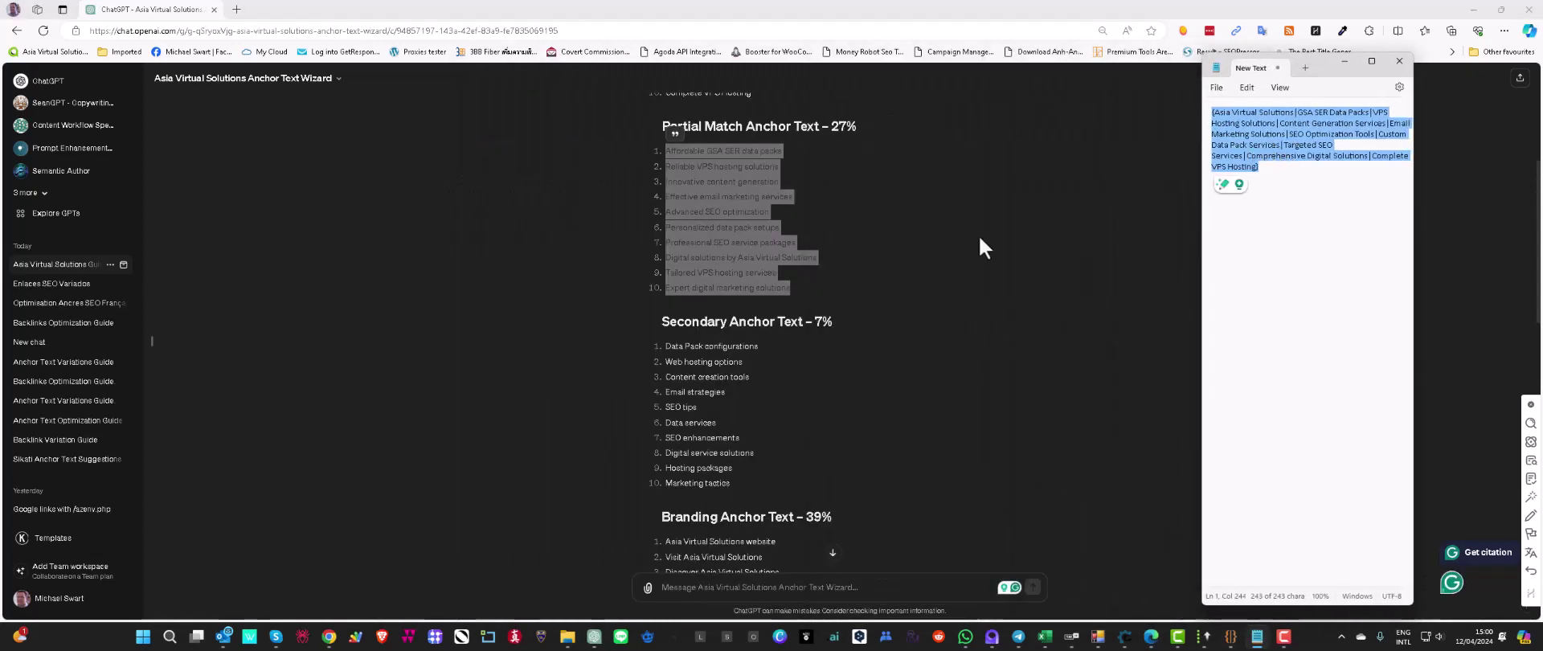
Switch to the Spintax Generator site in Chrome, paste the copied partial match list and convert it to spin syntax
click(328, 636)
click(616, 11)
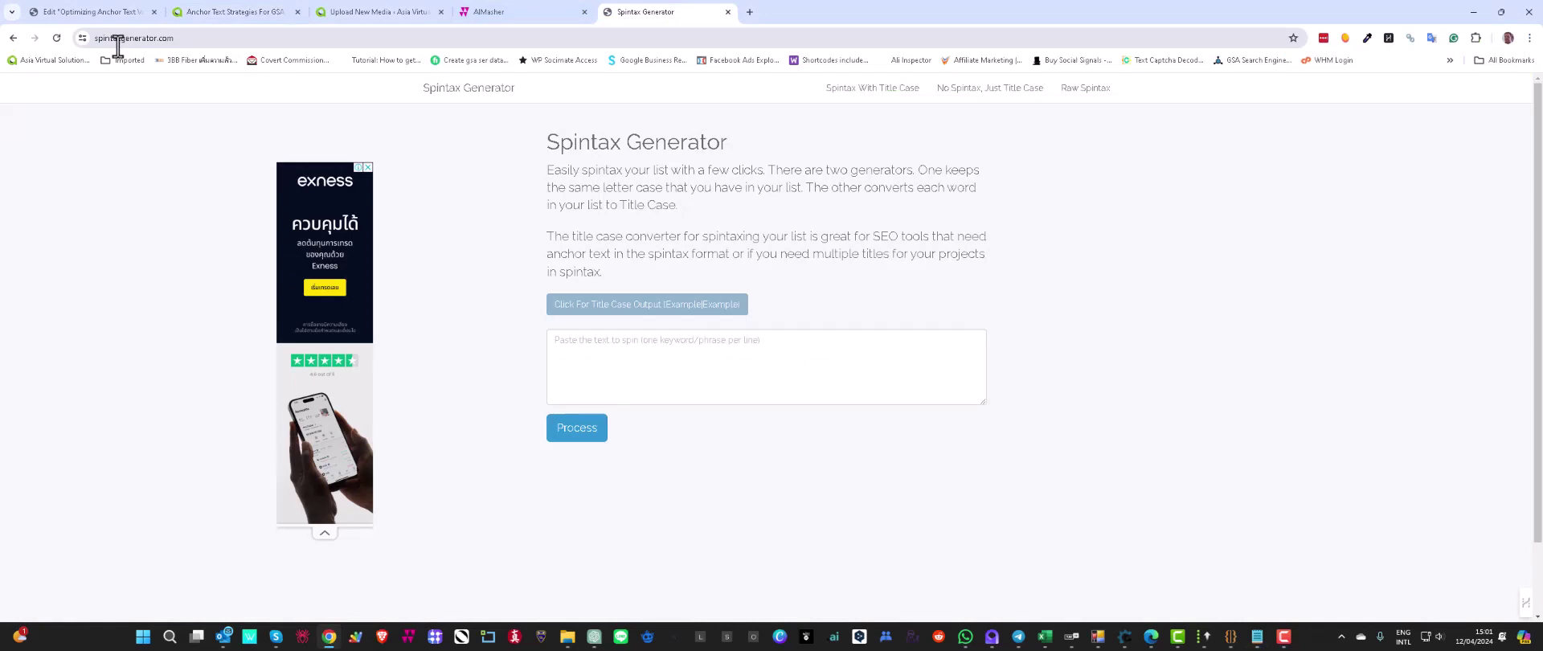
right_click(575, 347)
click(615, 163)
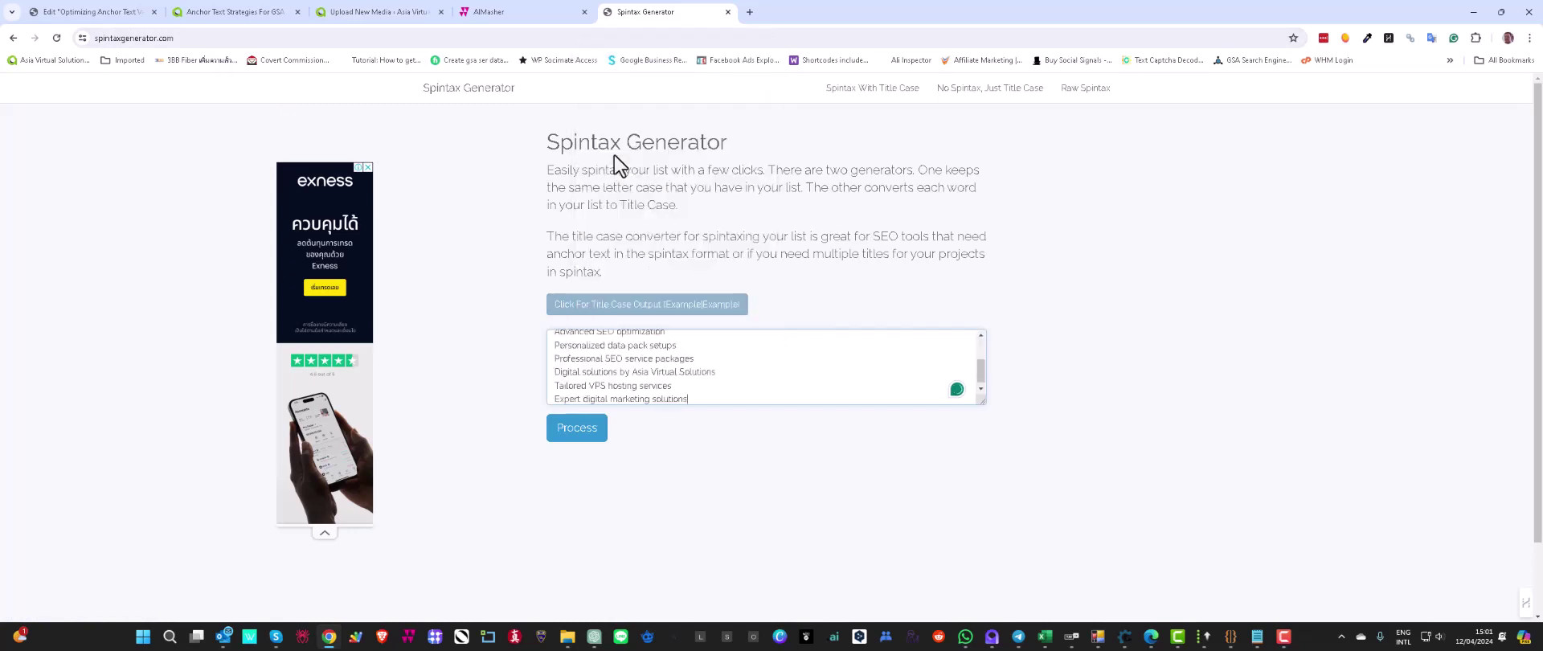
scroll(764, 382, down, 1)
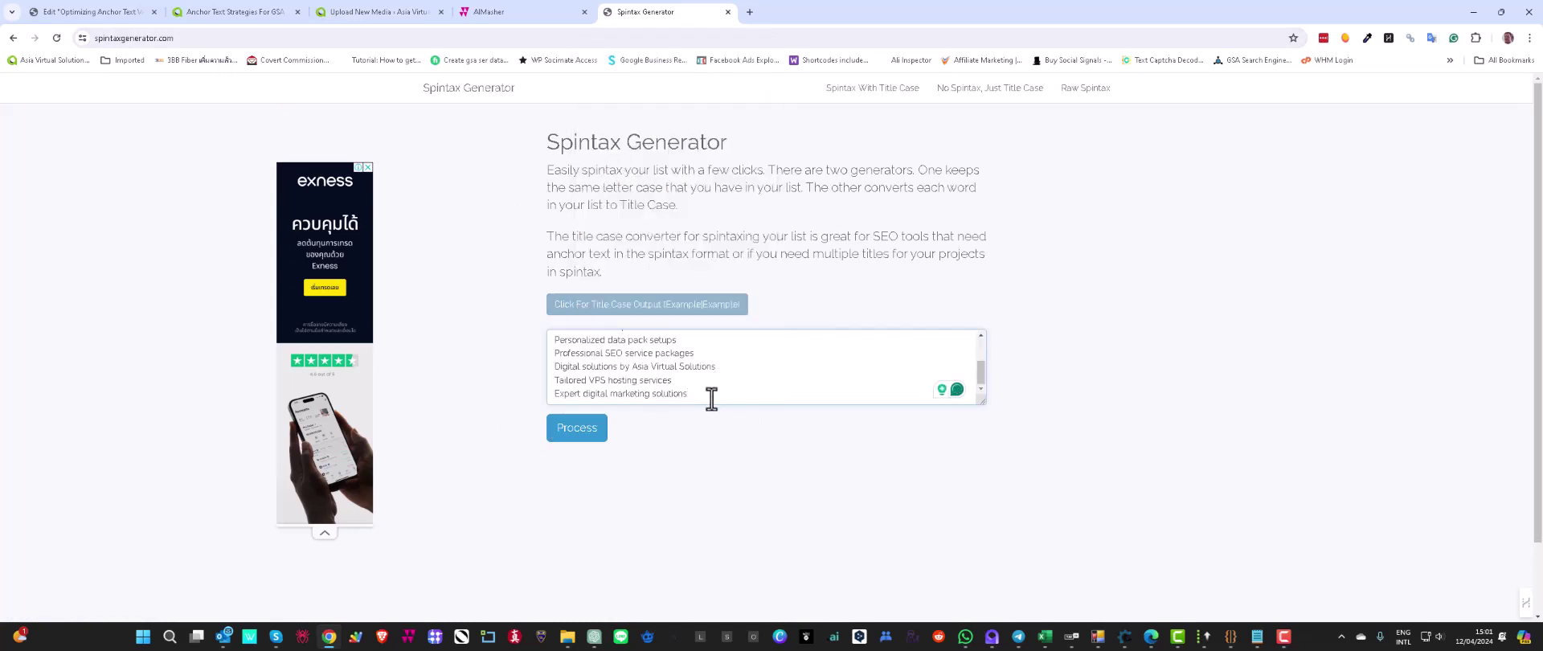
click(570, 434)
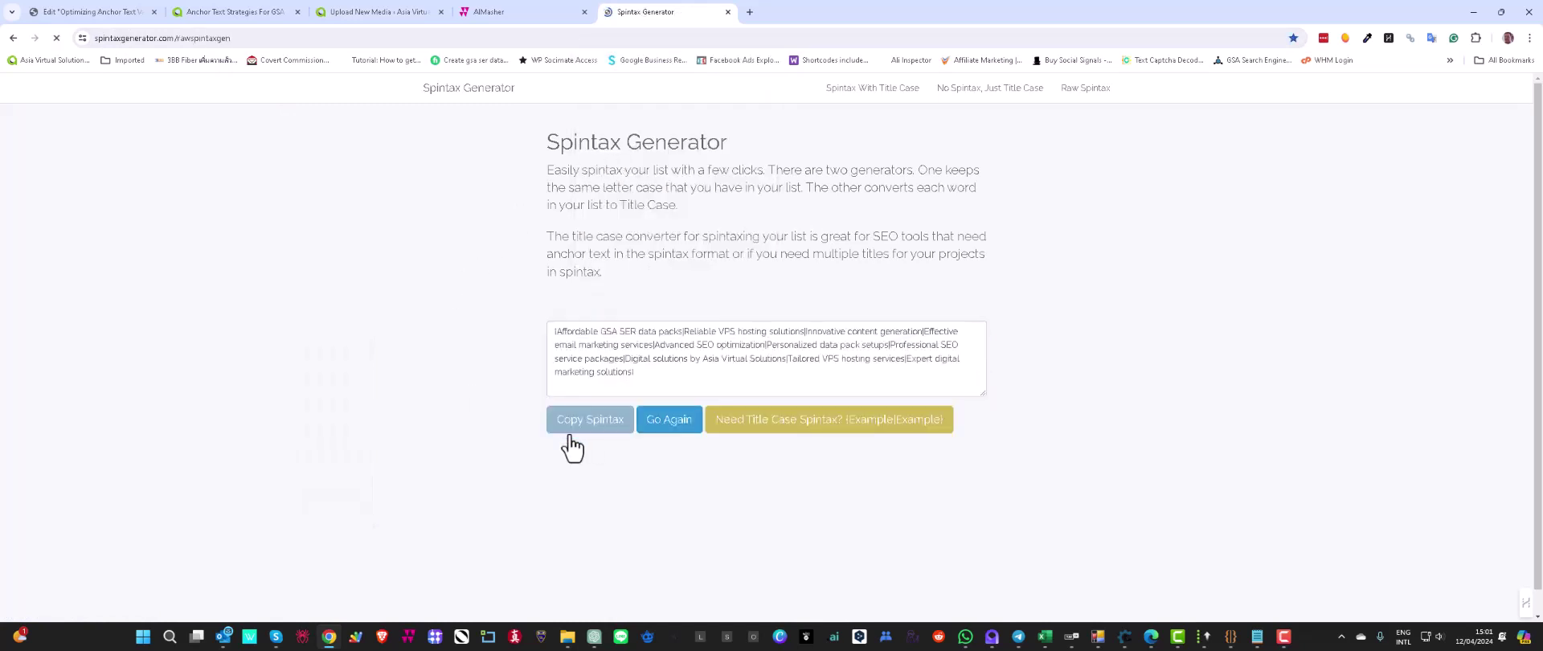
Copy the generated partial match spintax and replace the Notepad content with it
click(633, 350)
key(ctrl+a)
key(ctrl+c)
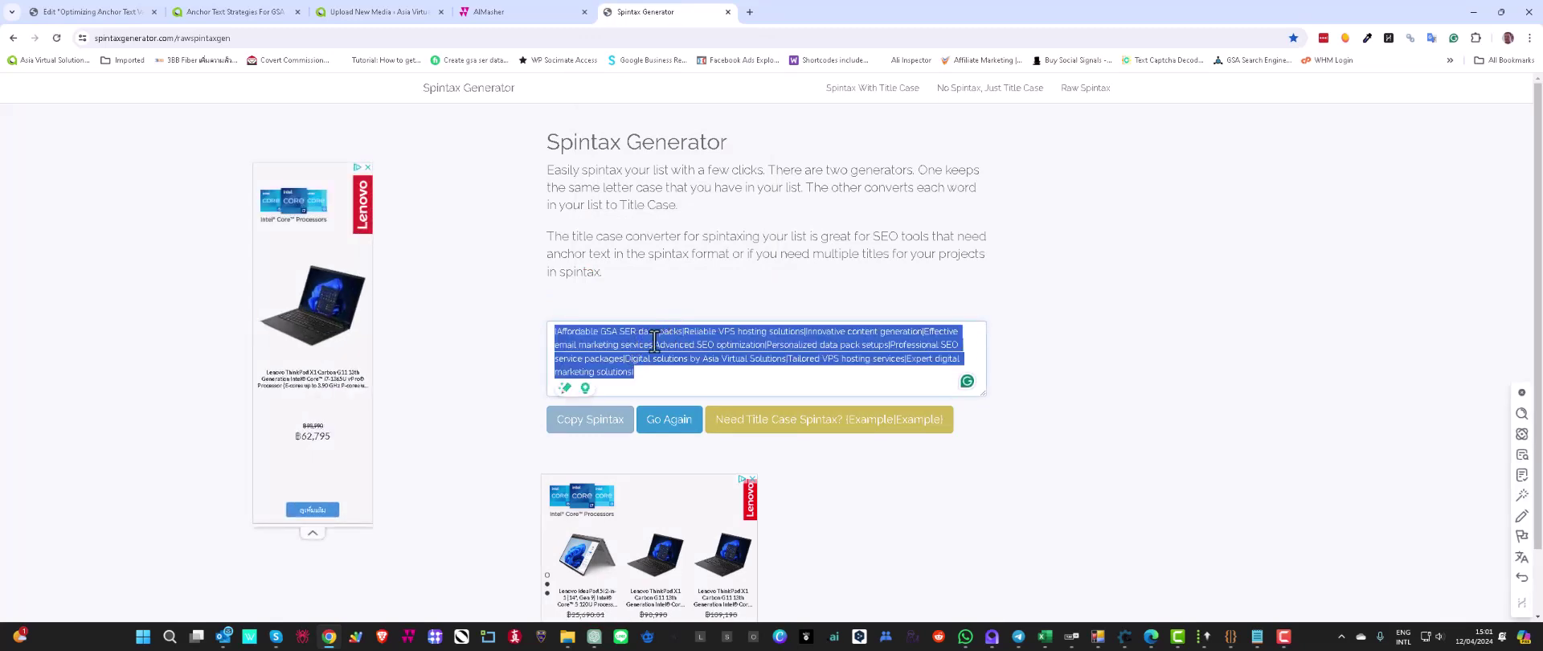
click(596, 435)
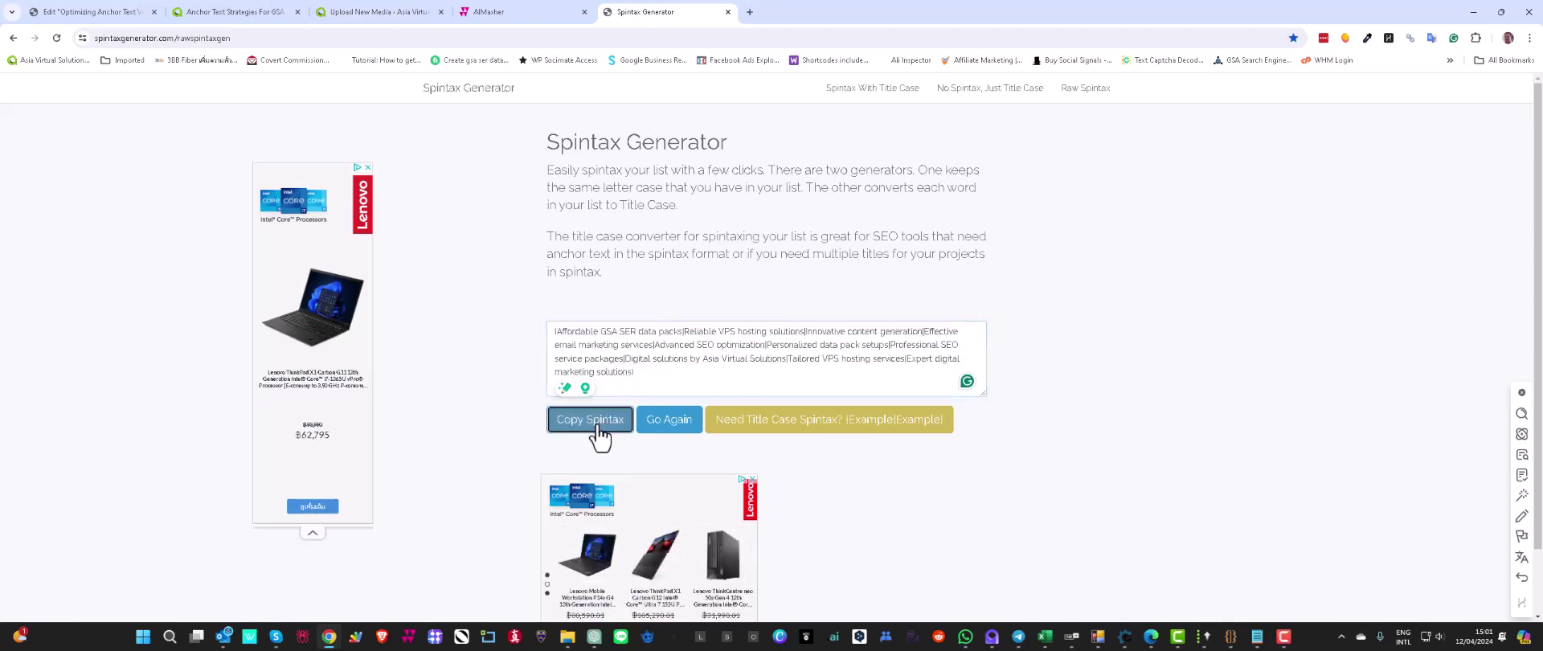
click(1256, 636)
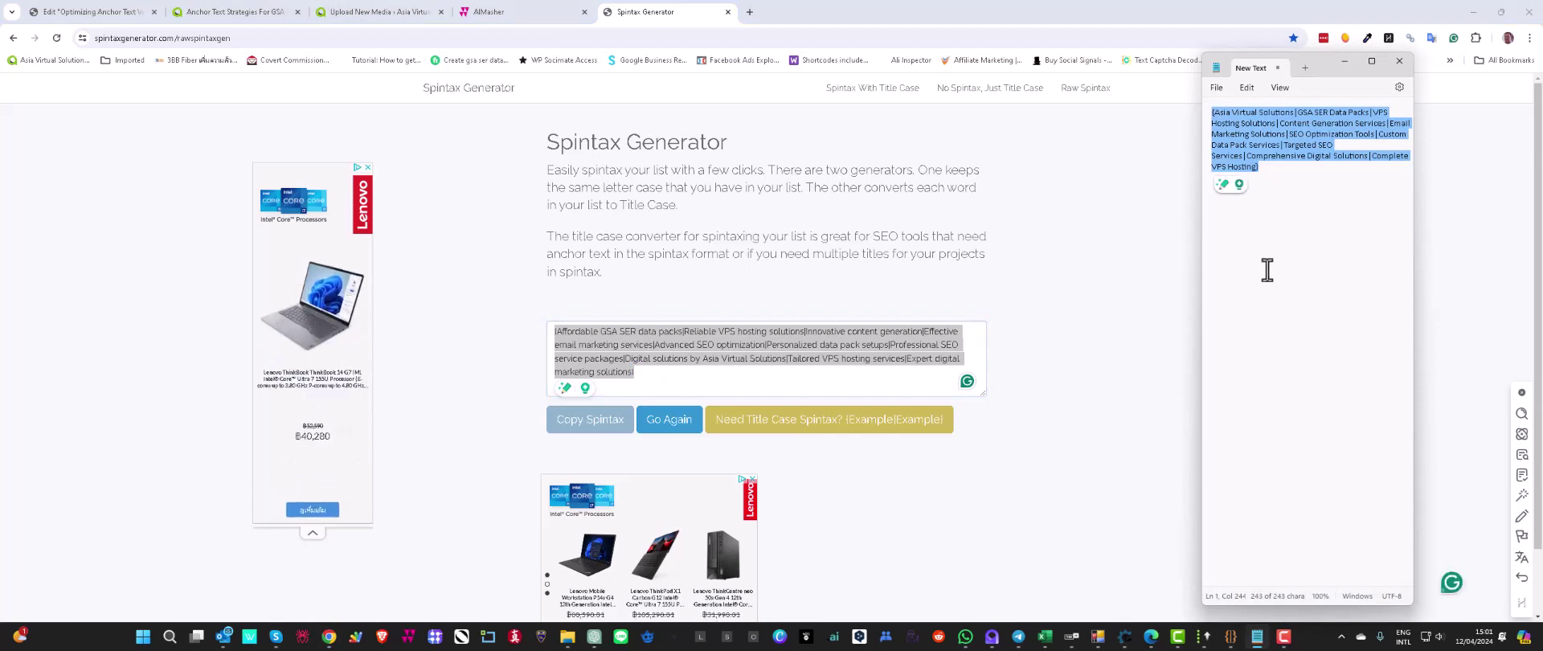
key(BackSpace)
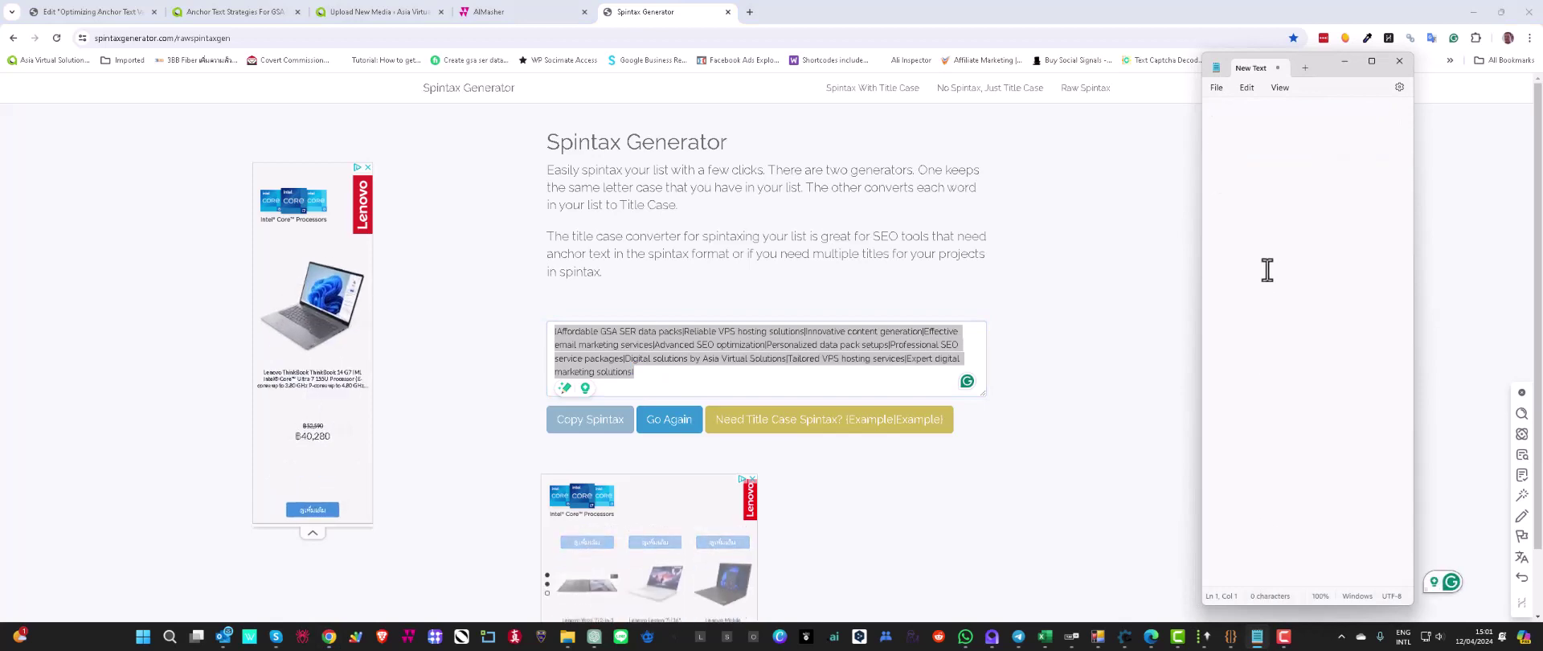
key(ctrl+v)
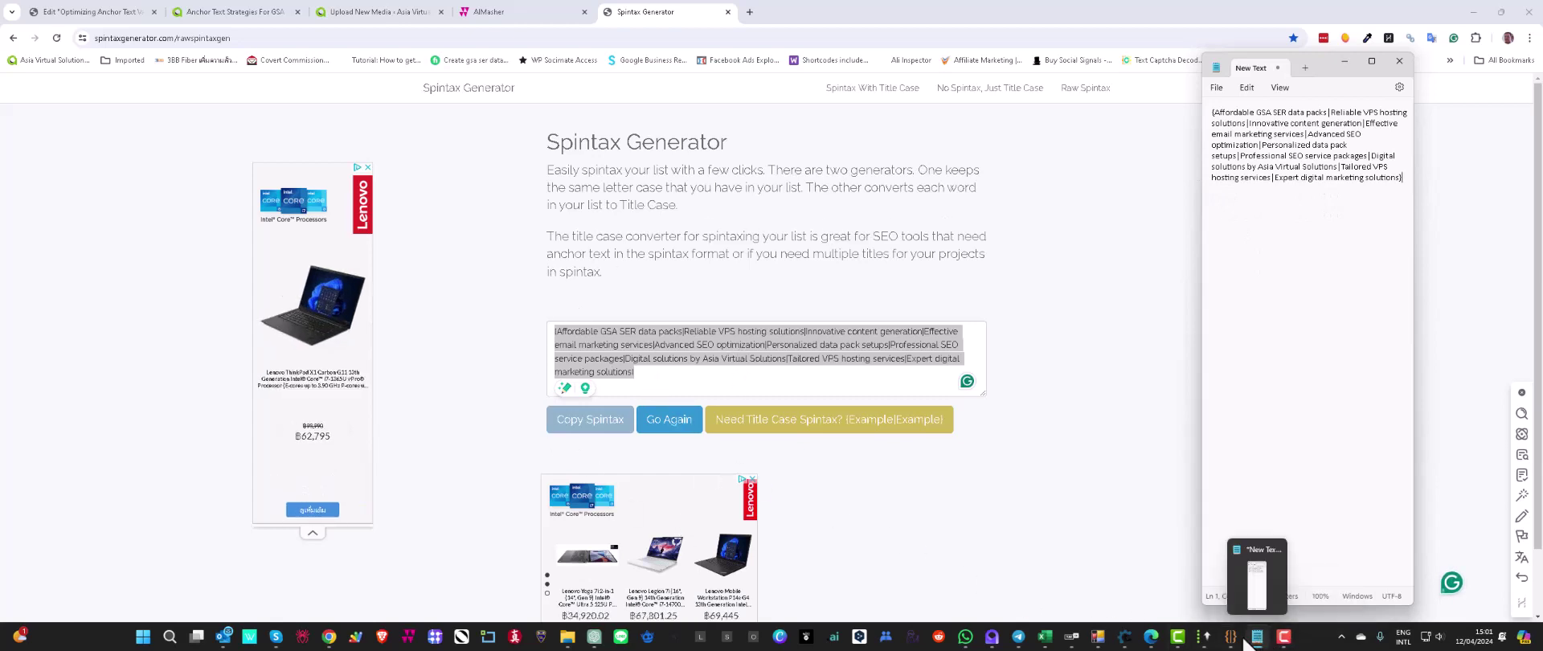
Close the Notepad window, and reset the Spintax Generator to an empty input before returning to the GSA Search Engine Ranker project data
click(1205, 635)
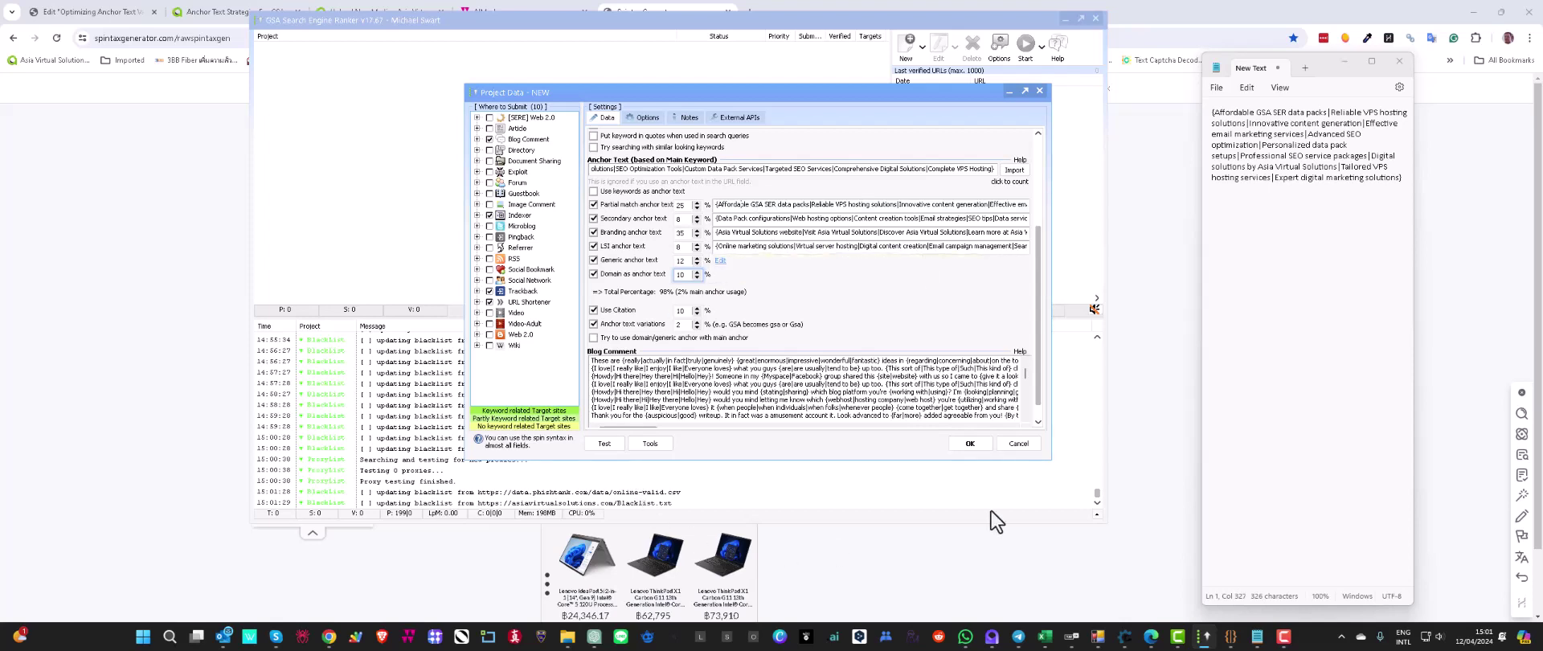
click(1399, 63)
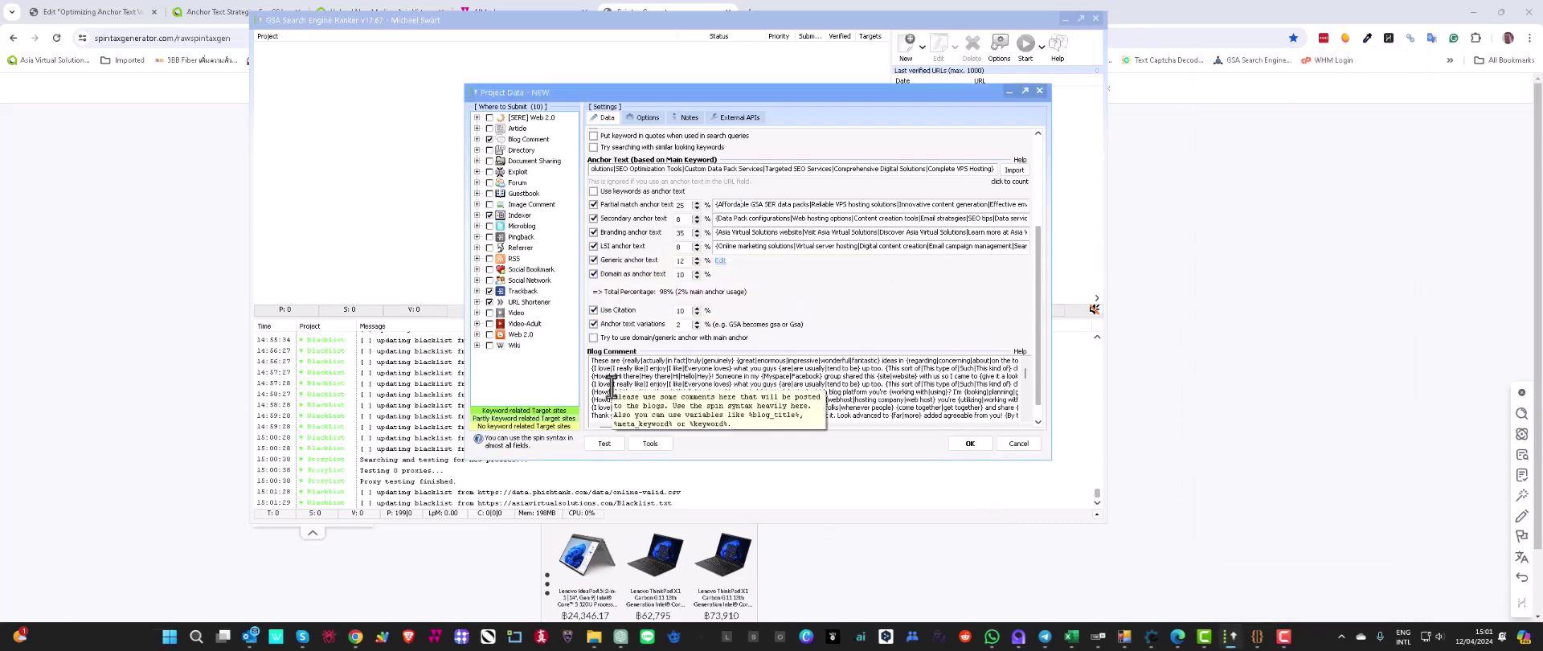
click(203, 249)
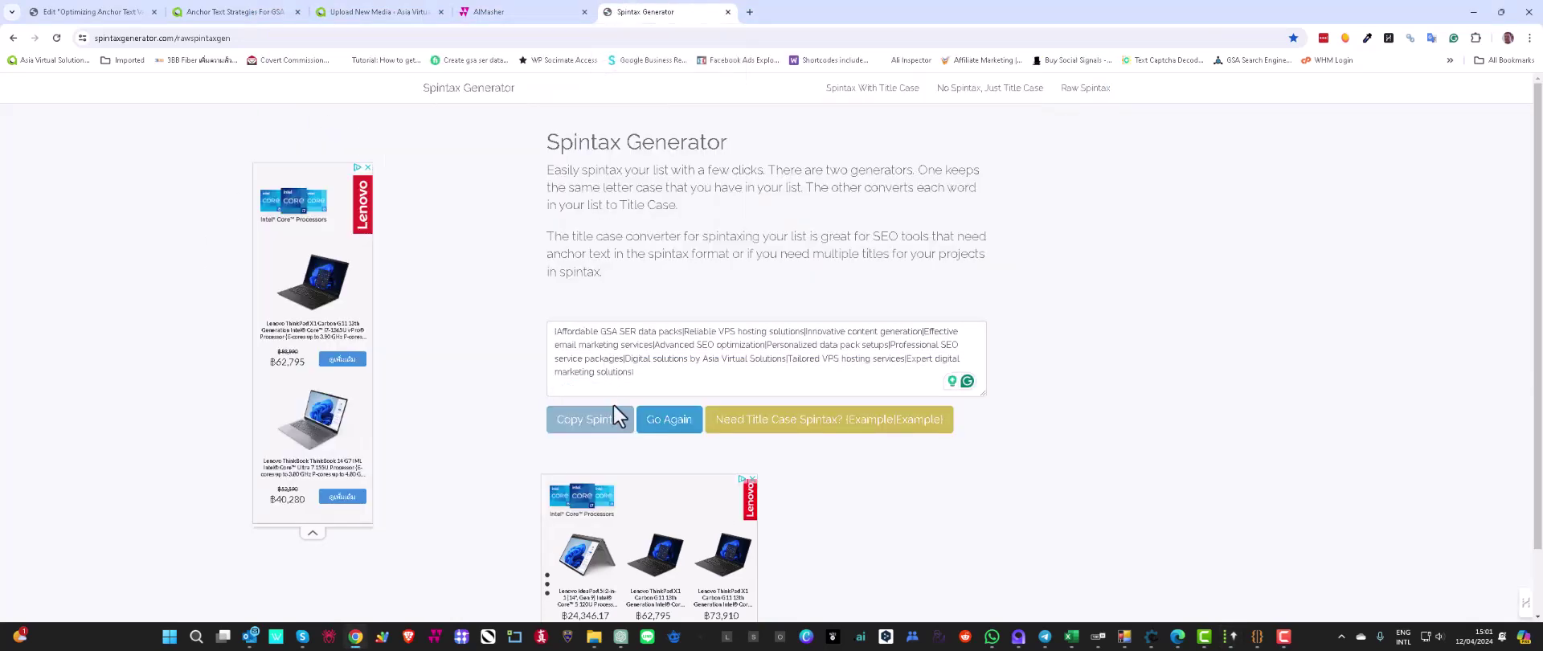
click(670, 419)
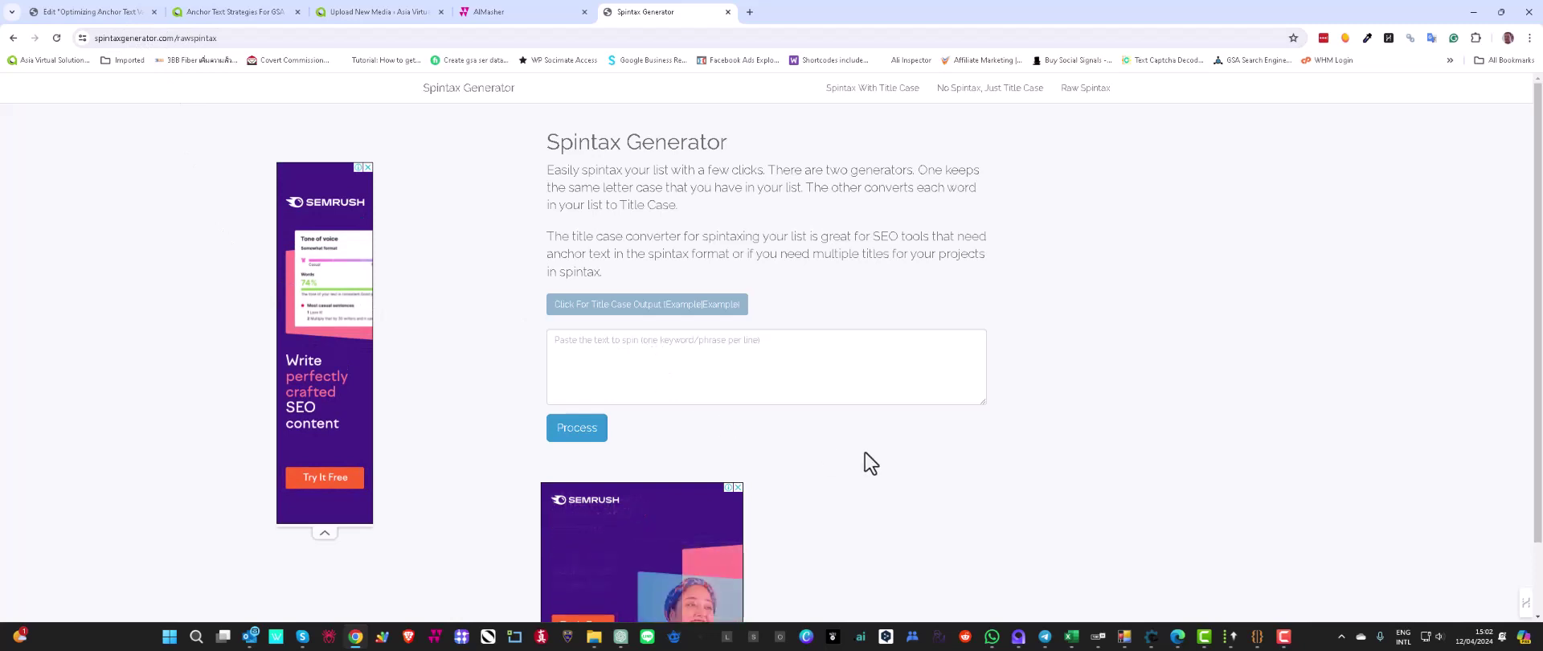
mouse_move(1221, 647)
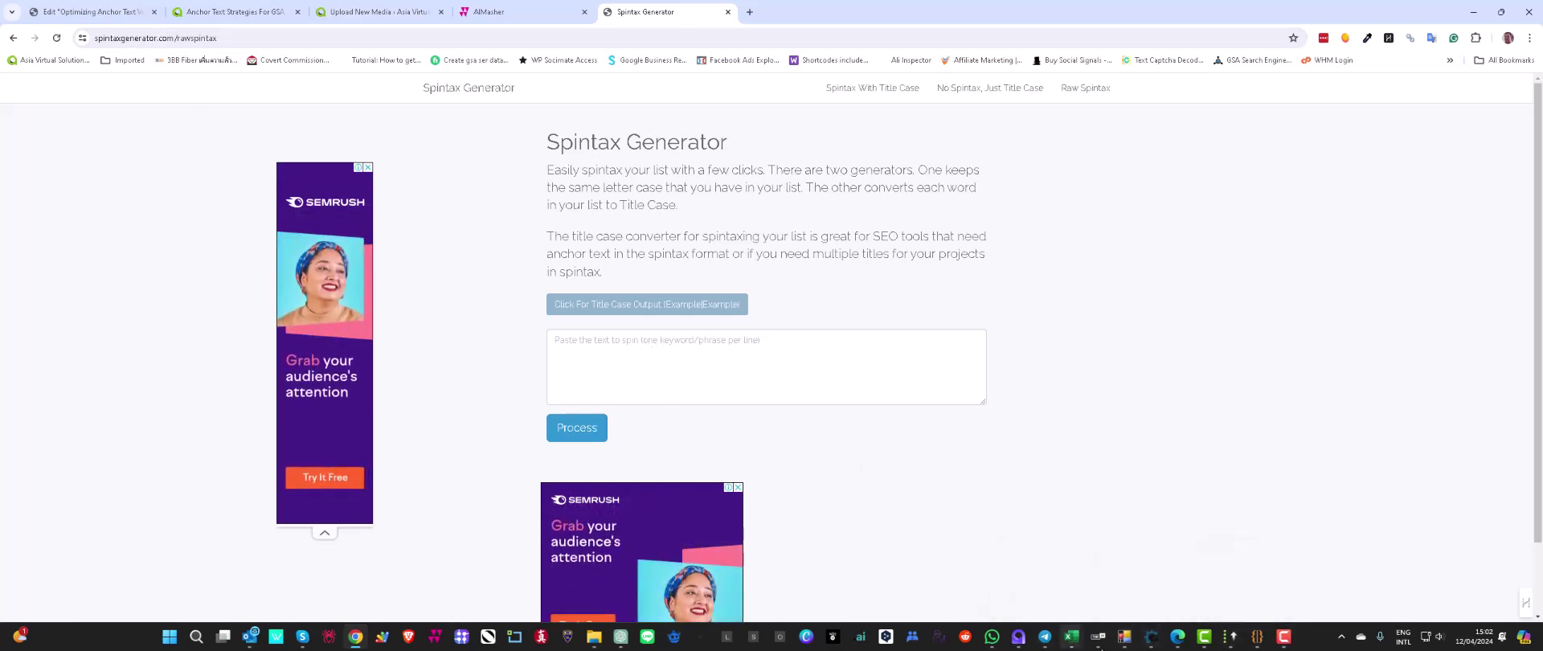
click(1474, 16)
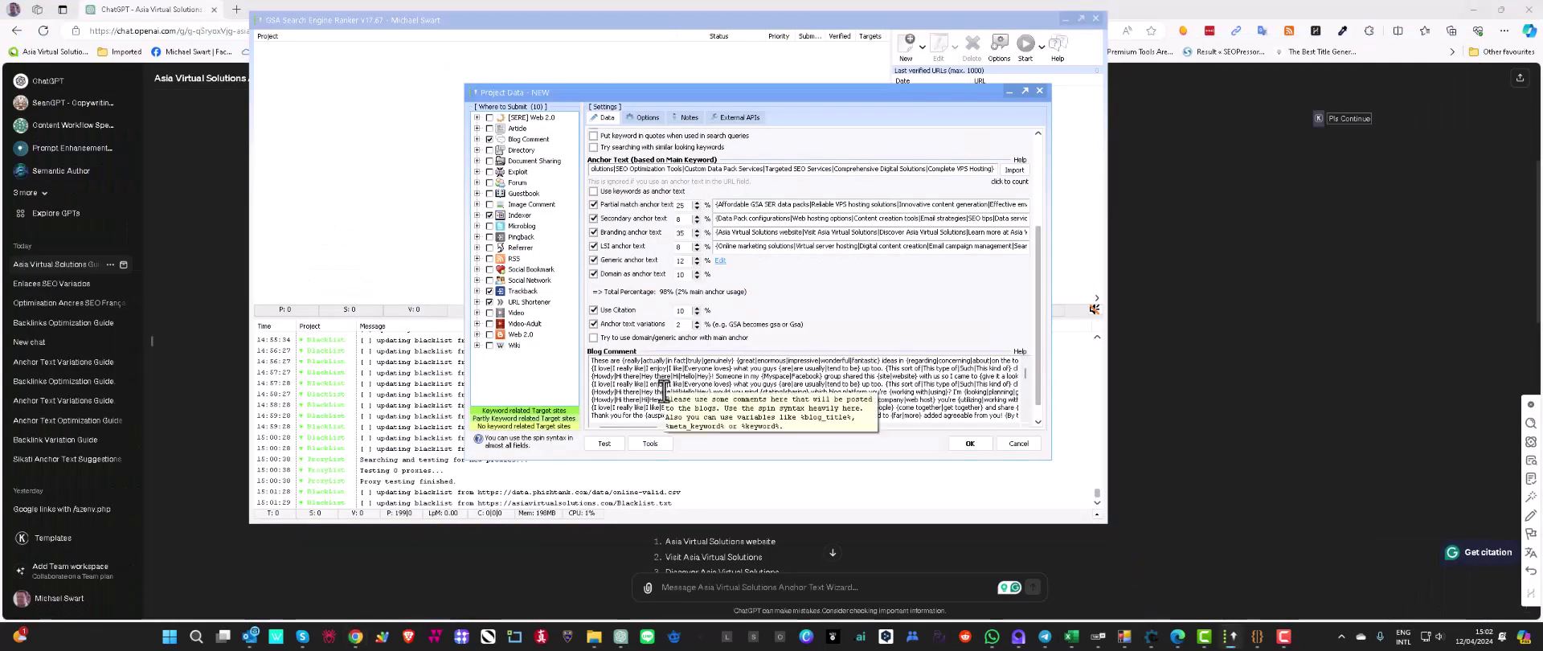
Compare the anchor text fields and percentages in the project data with the categories and percentages suggested in ChatGPT
scroll(764, 307, down, 1)
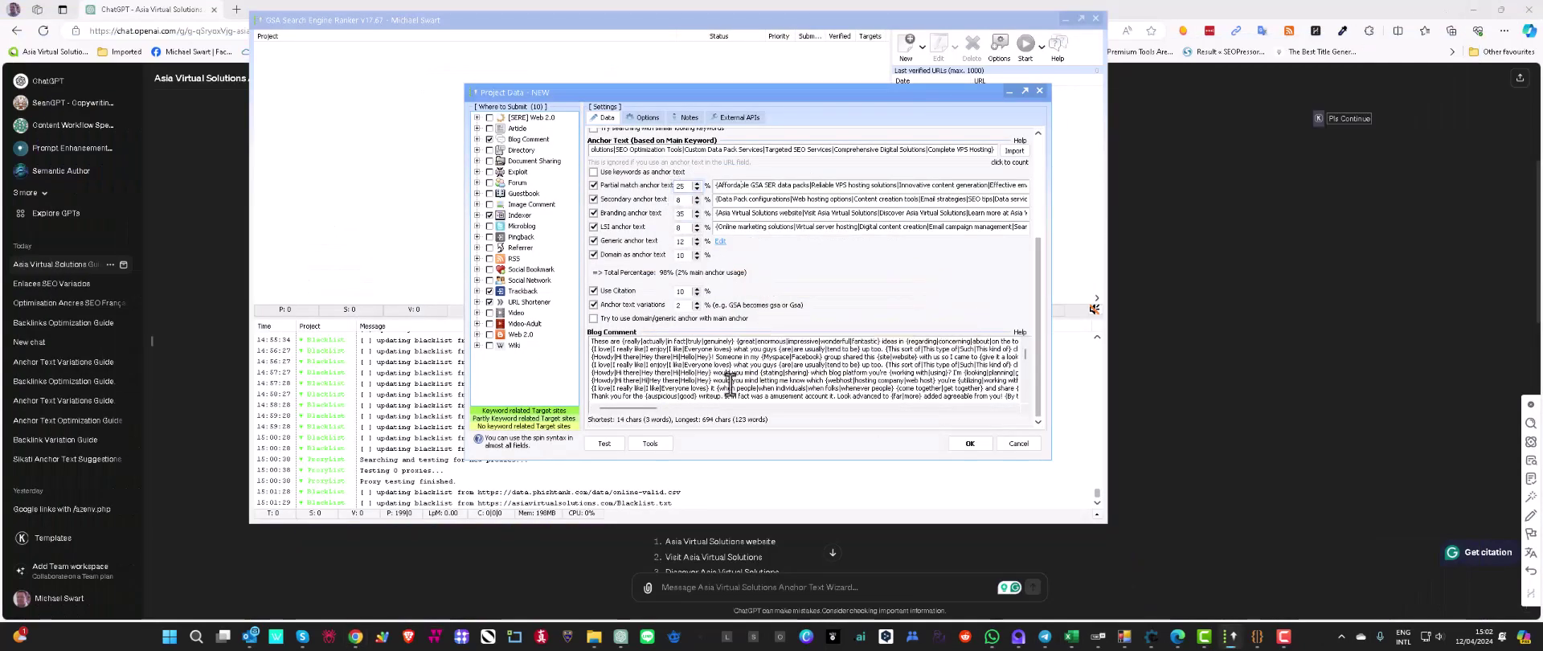
click(596, 639)
scroll(855, 289, up, 4)
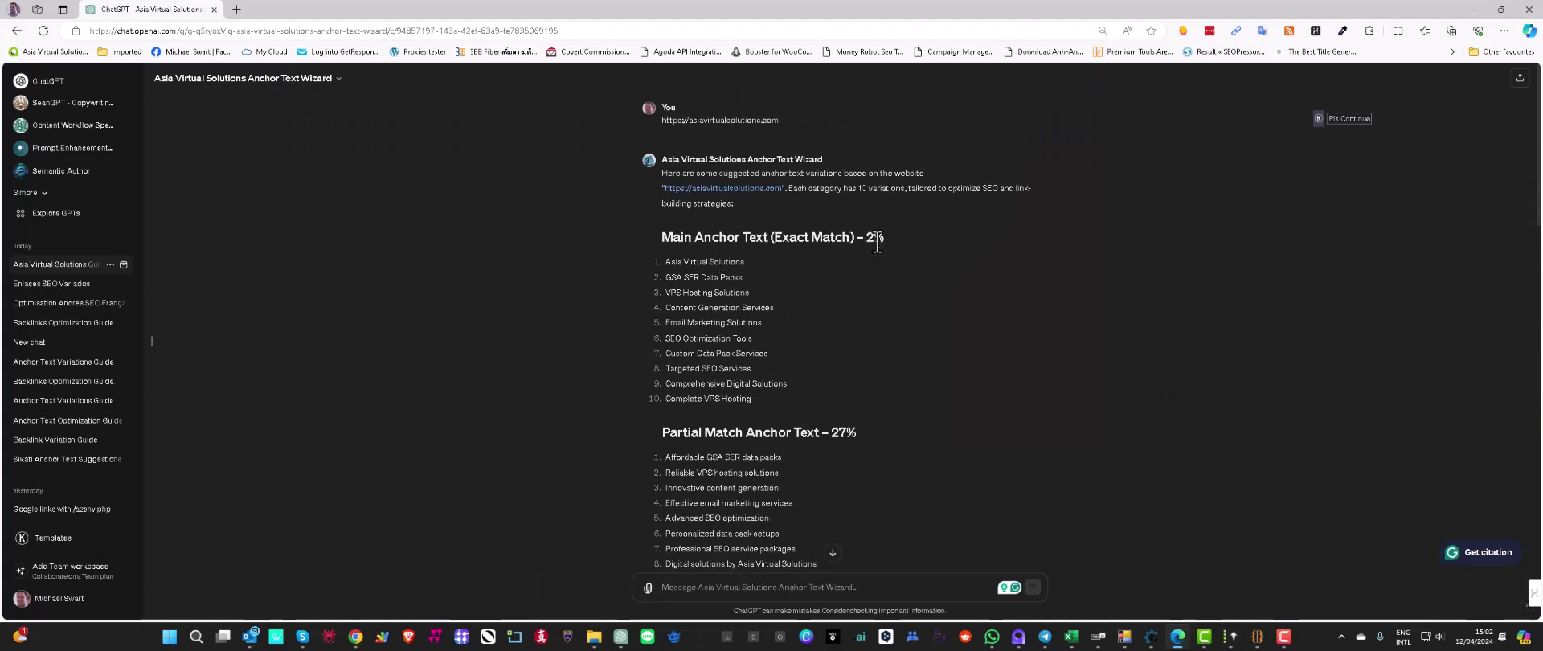
scroll(868, 241, down, 1)
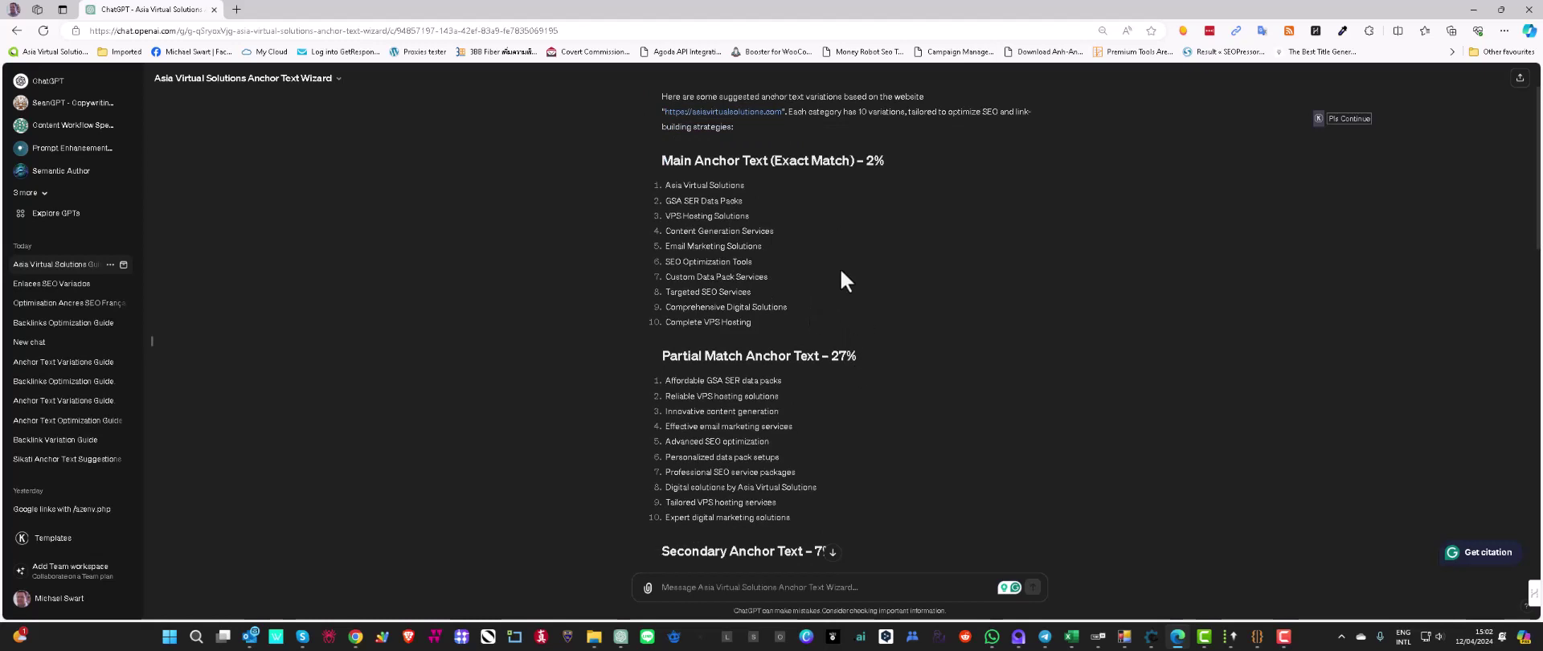
click(1233, 641)
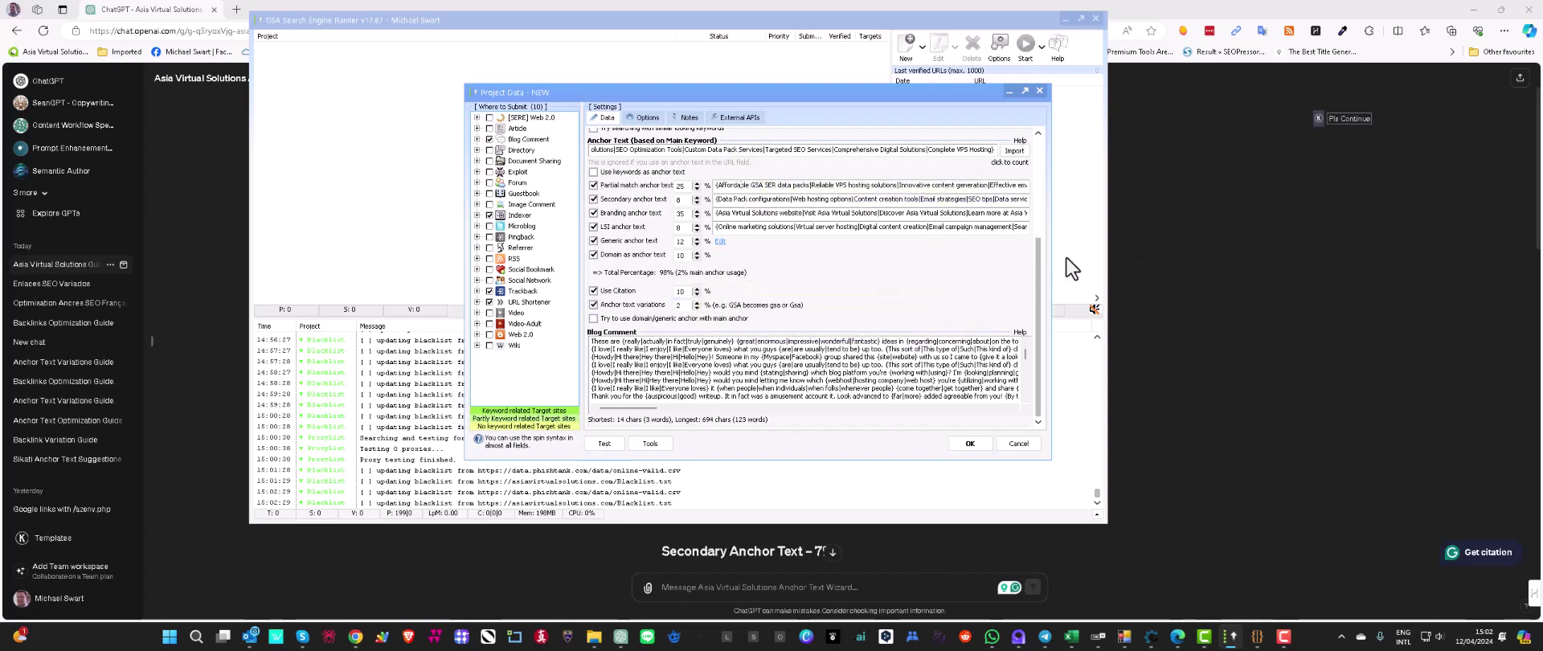
click(1205, 285)
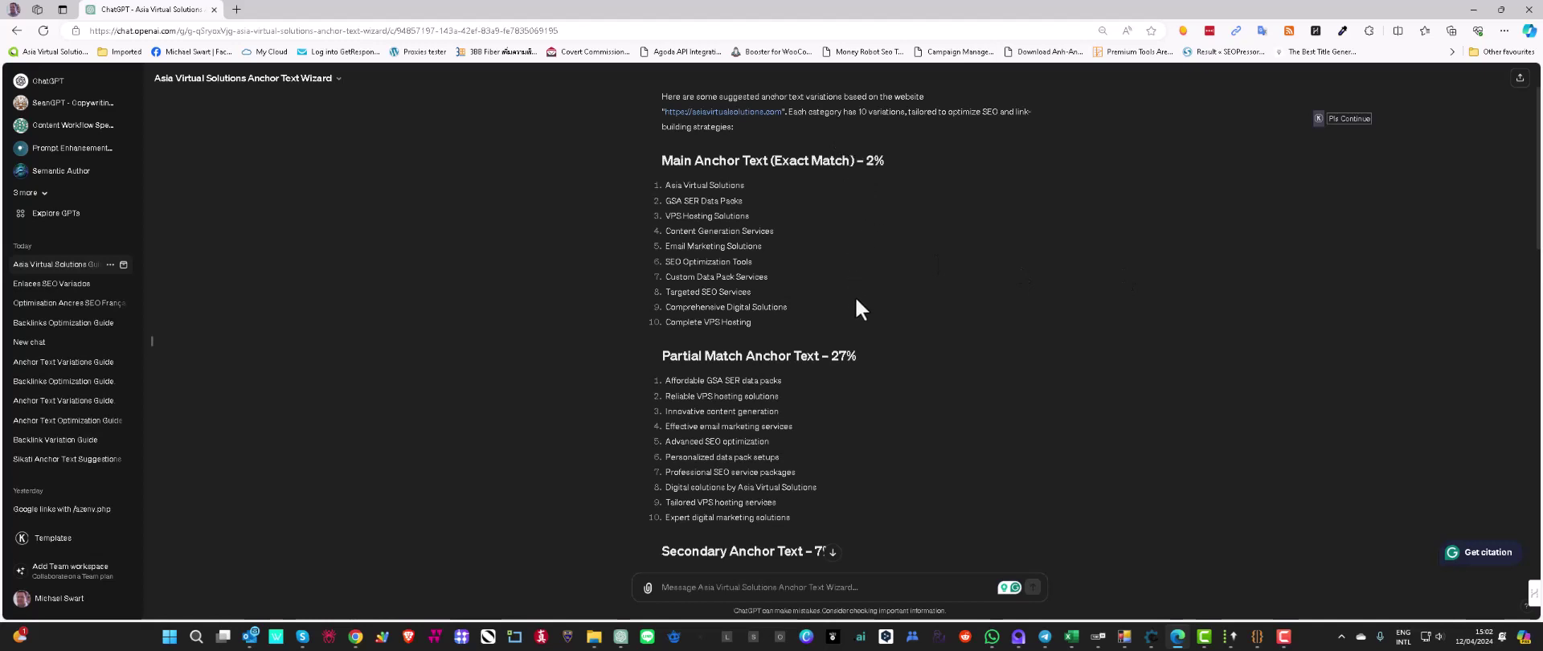
scroll(855, 301, down, 2)
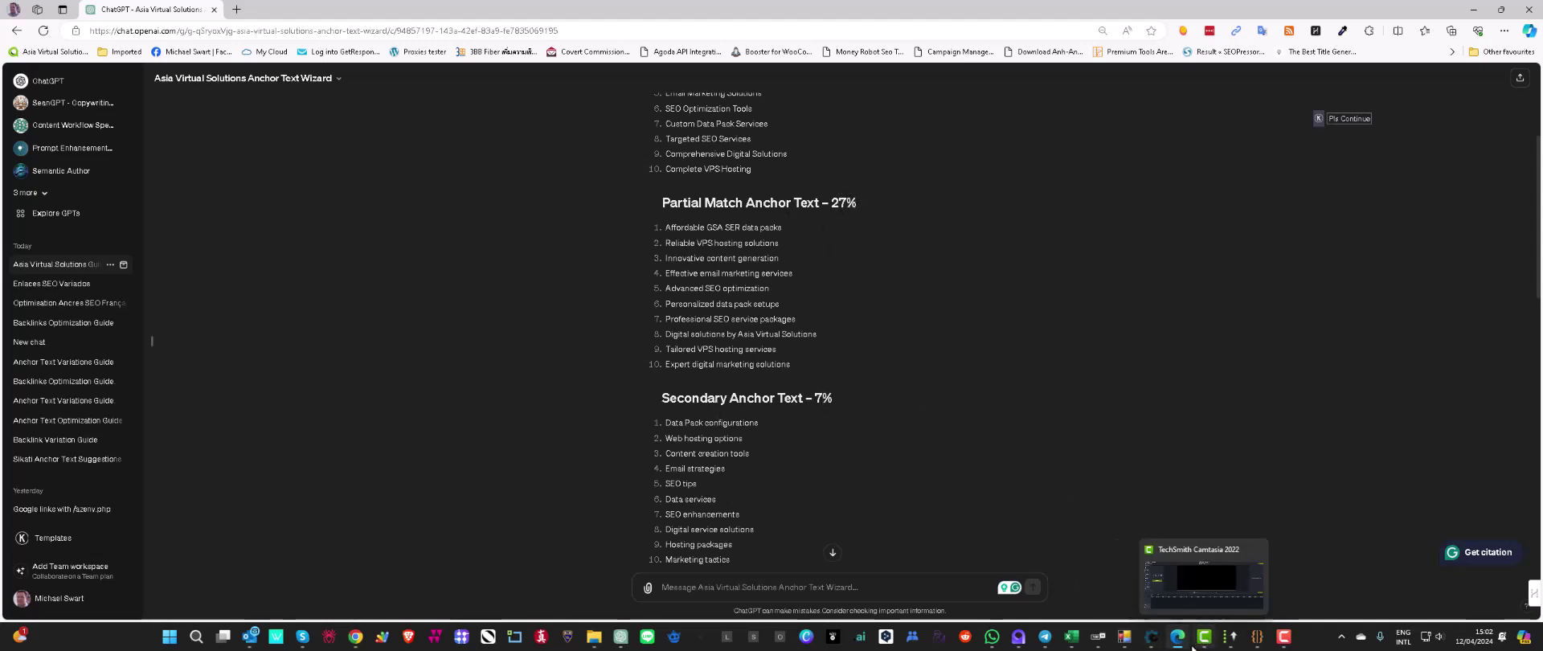
click(1227, 642)
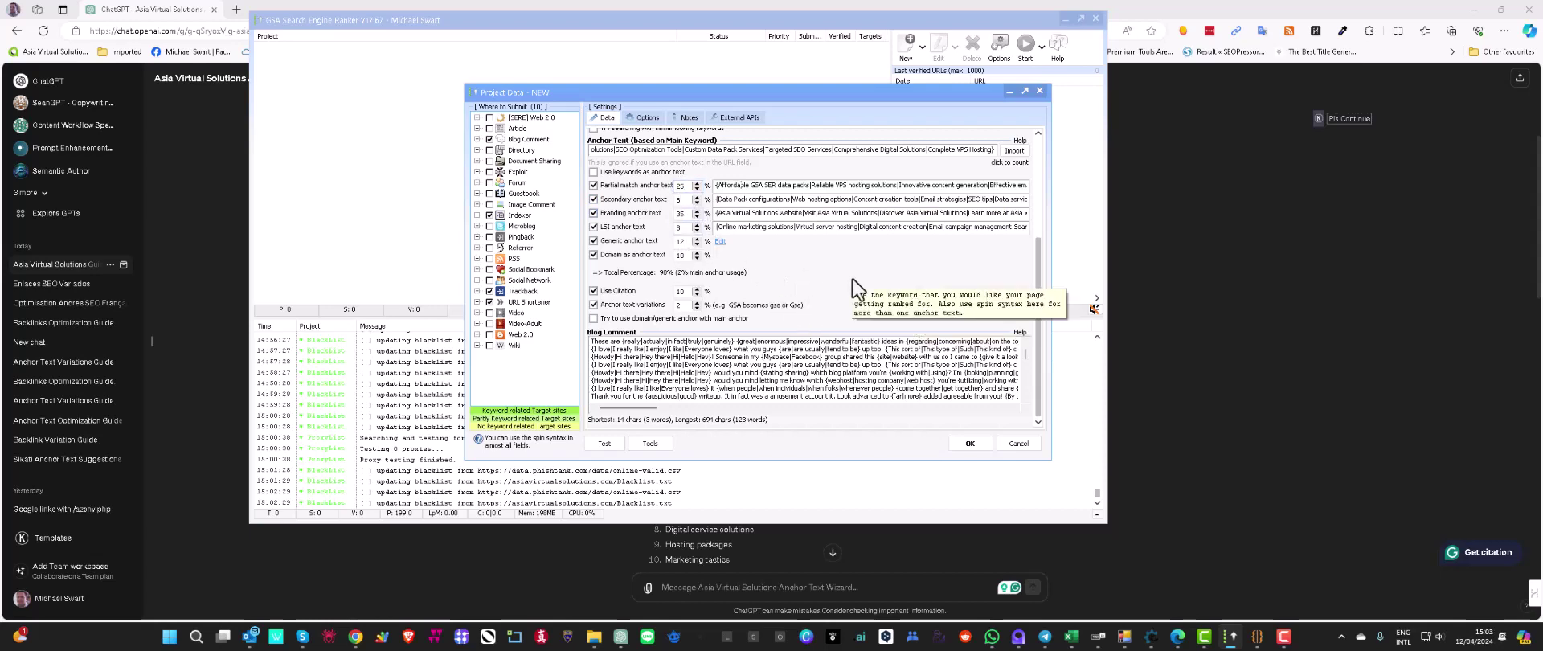
scroll(852, 278, up, 3)
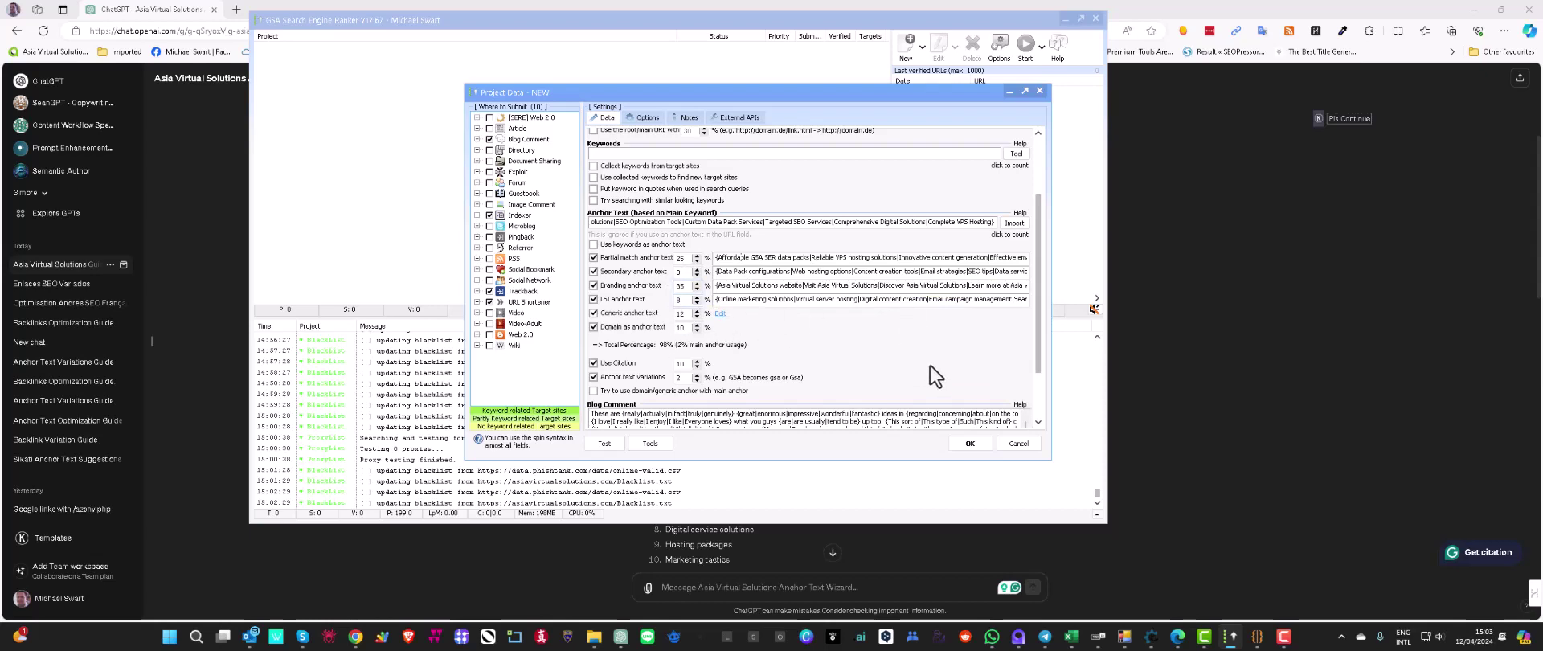
Copy the ten Generic Anchor Text variations, from "Click here" to "More info", from the ChatGPT results
click(1212, 373)
scroll(866, 343, down, 10)
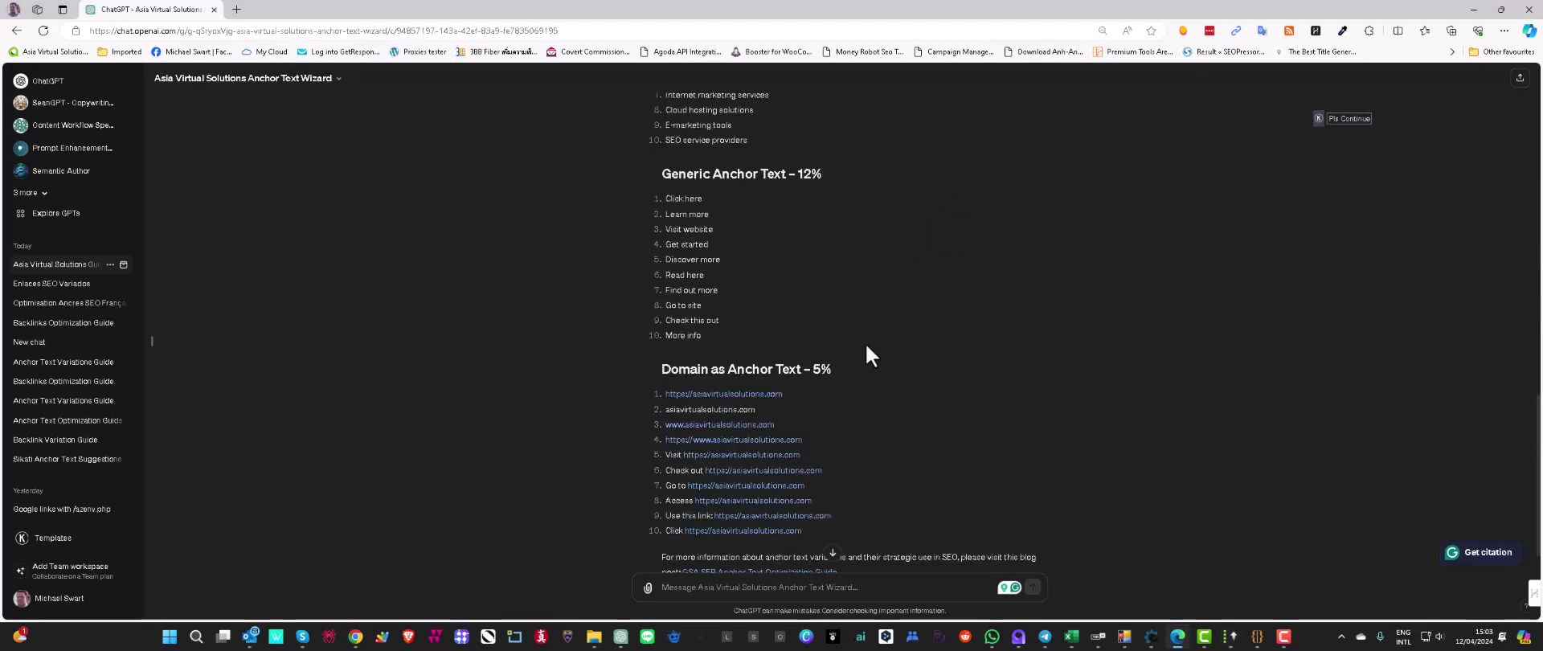
scroll(866, 348, up, 2)
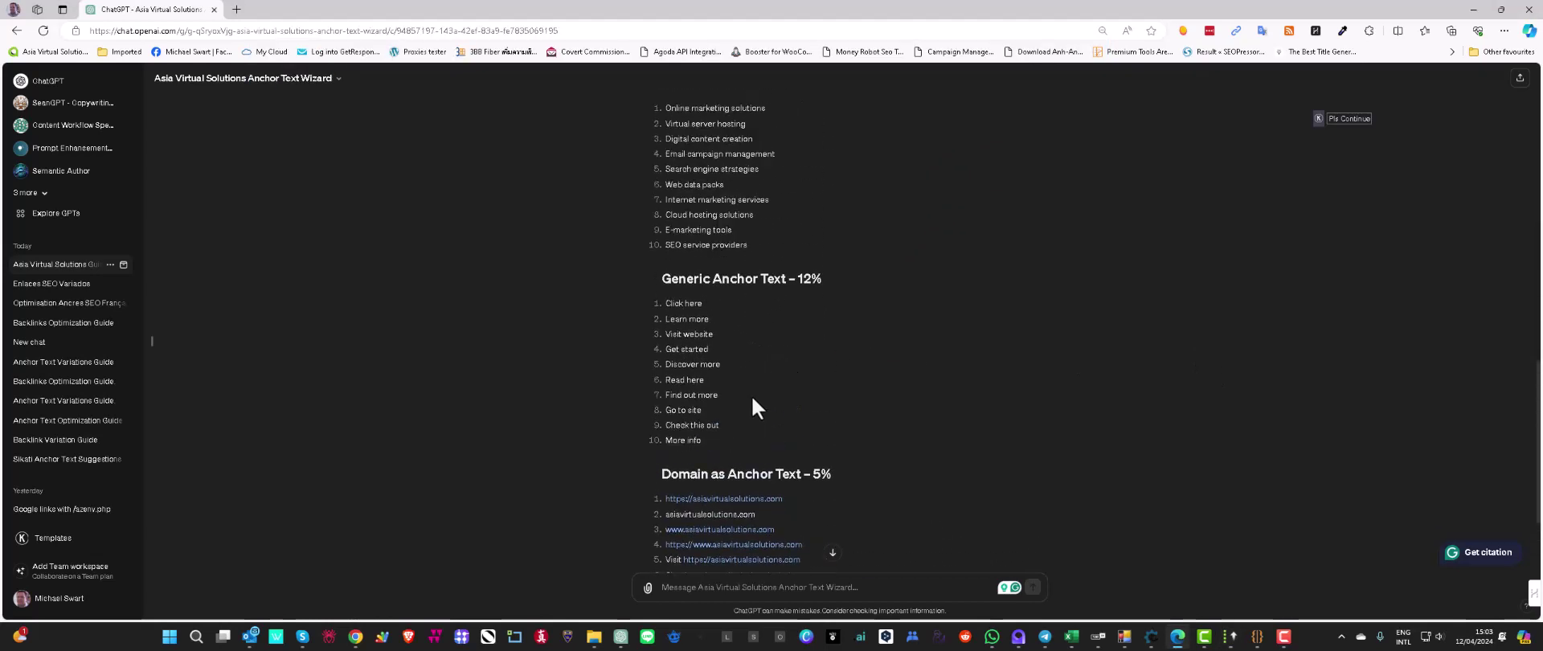
drag(702, 434, 664, 349)
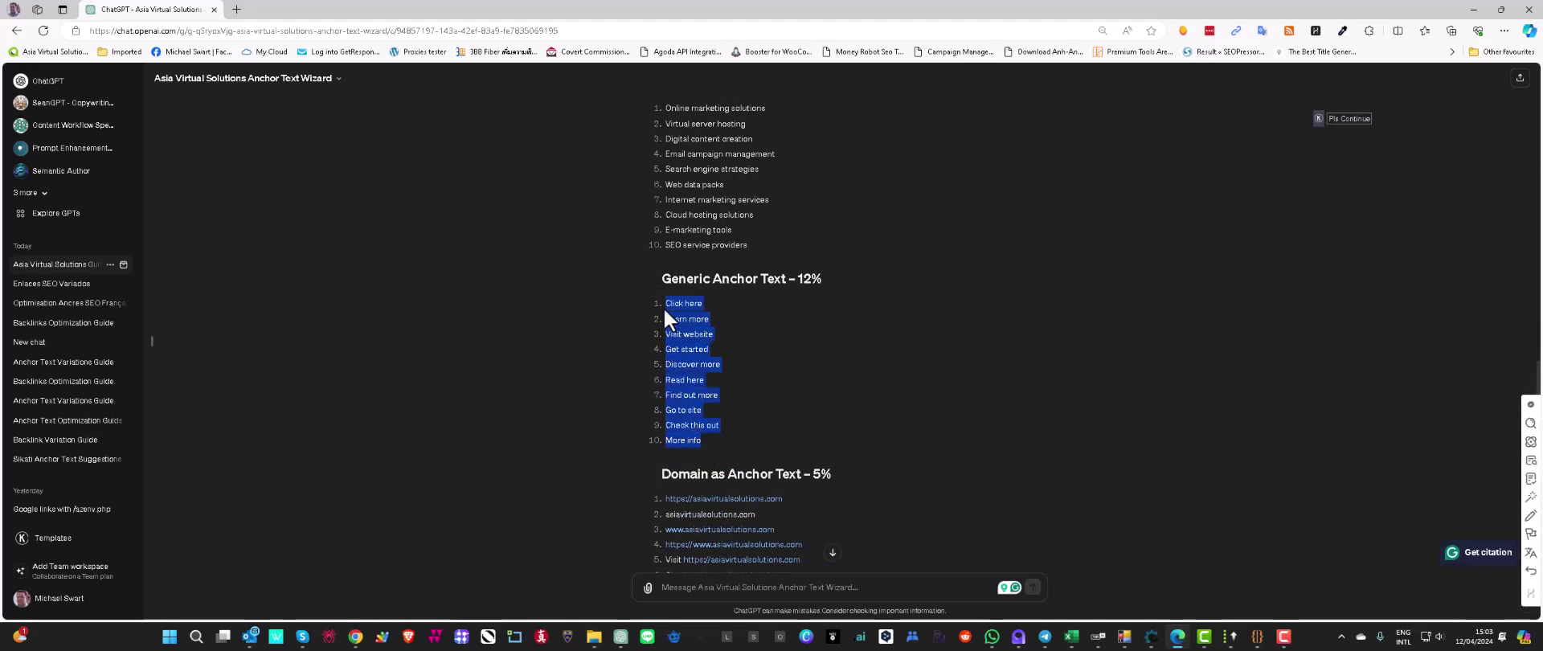
right_click(688, 325)
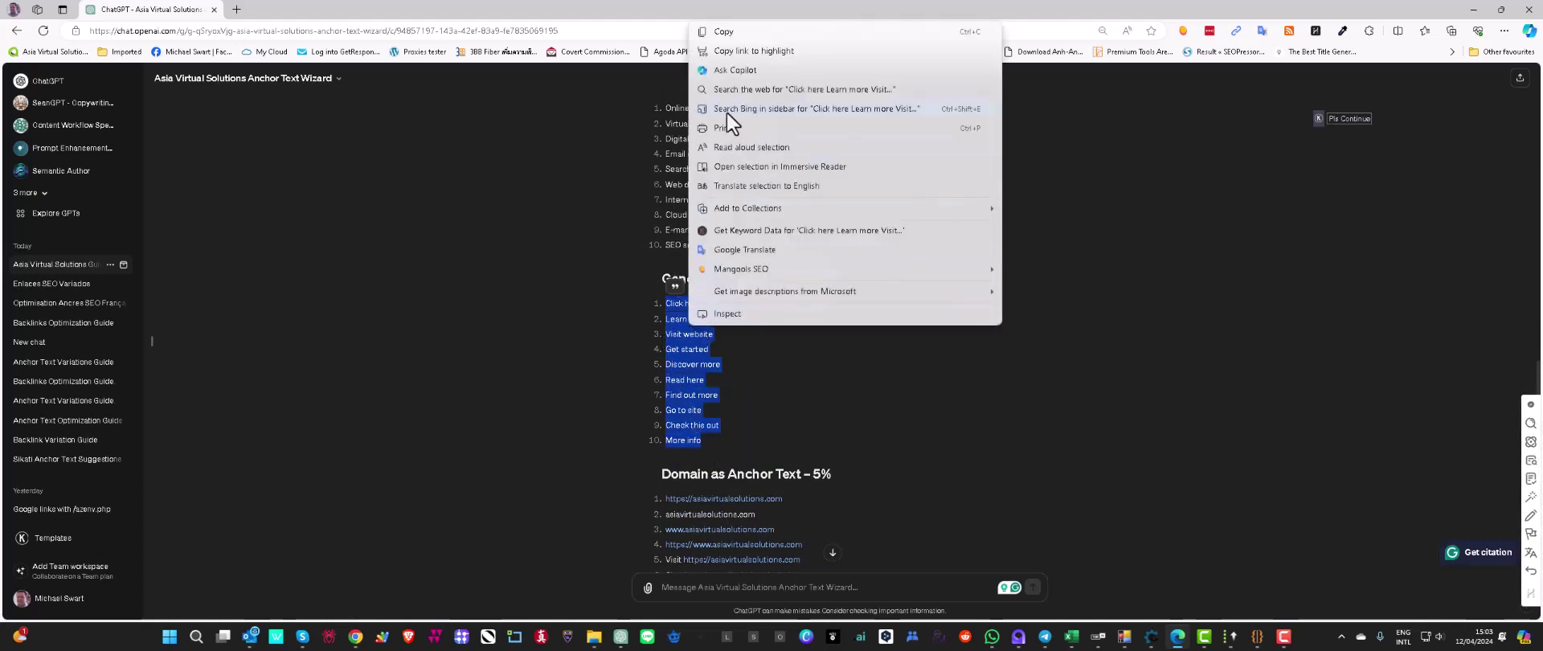
click(728, 32)
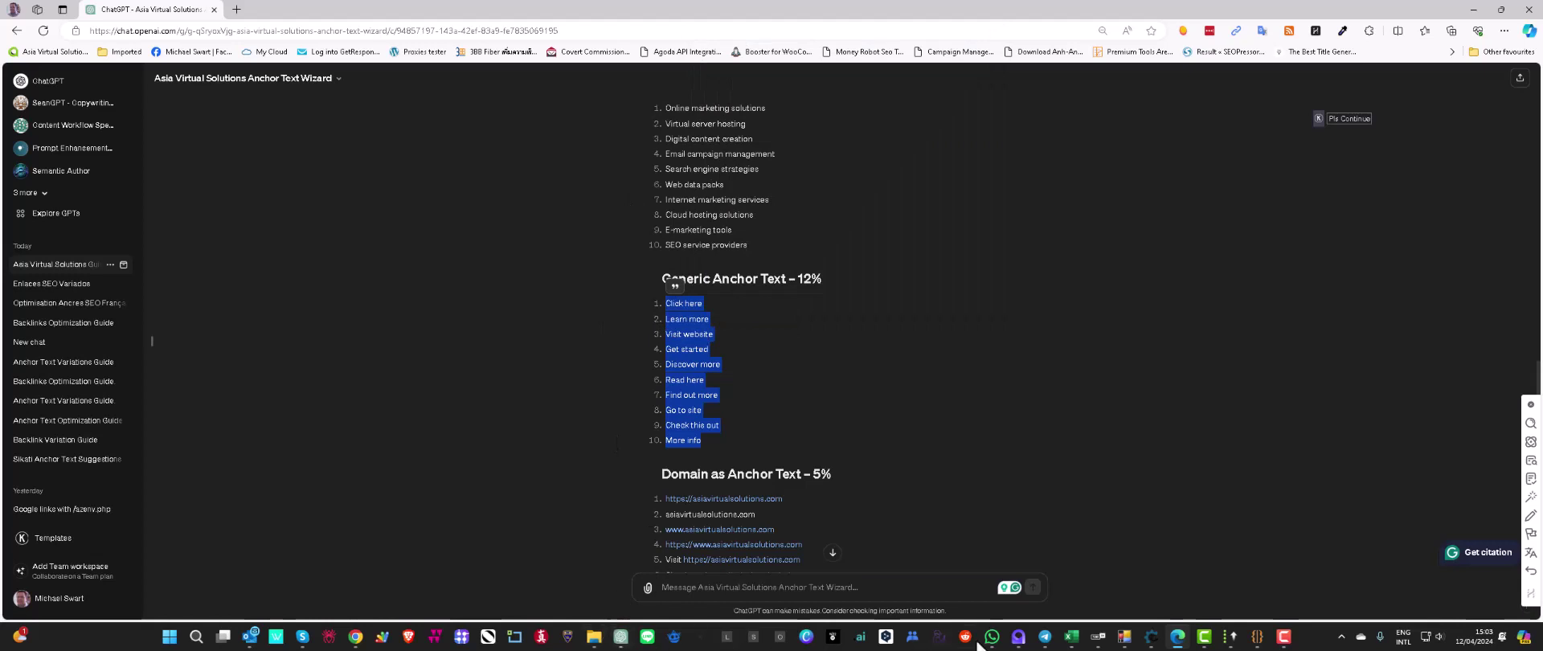
Open the generic anchor text list for editing from the GSA Search Engine Ranker project data and widen its Notepad window
click(1230, 636)
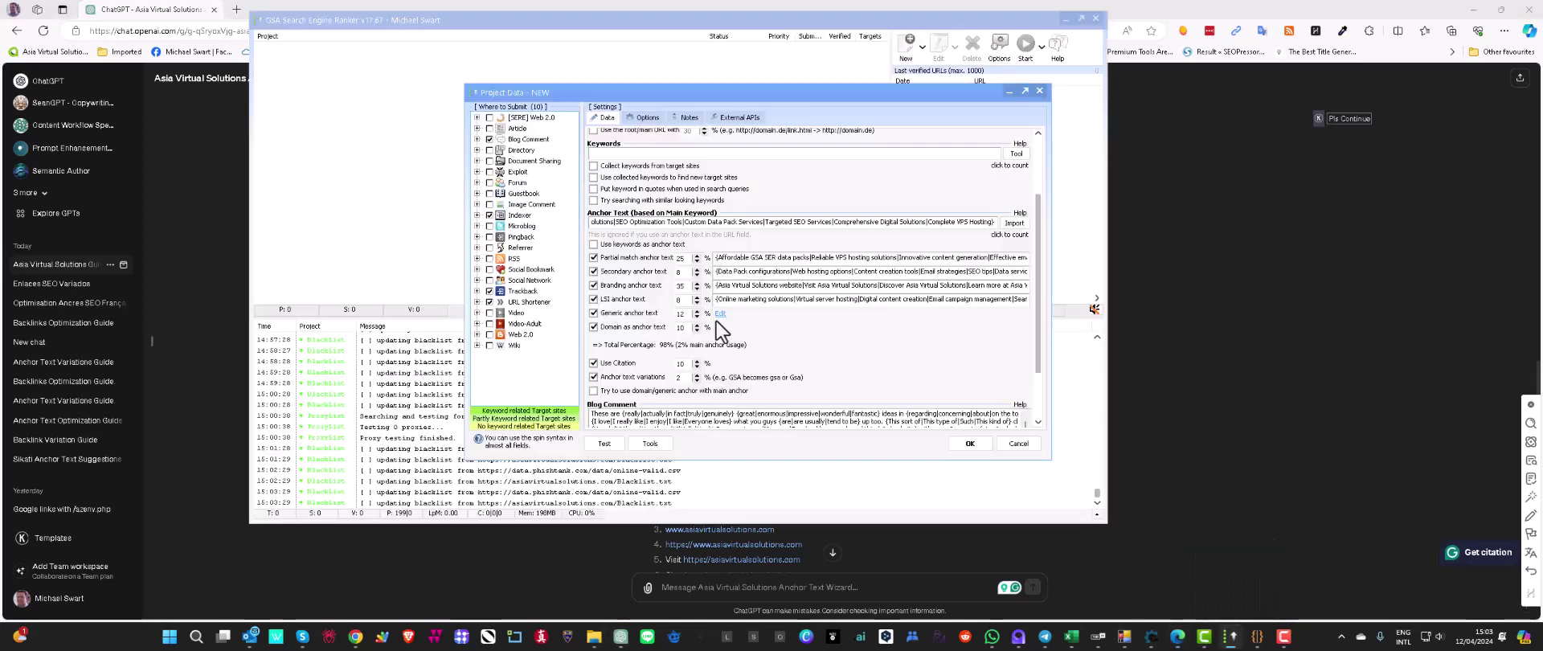
click(720, 314)
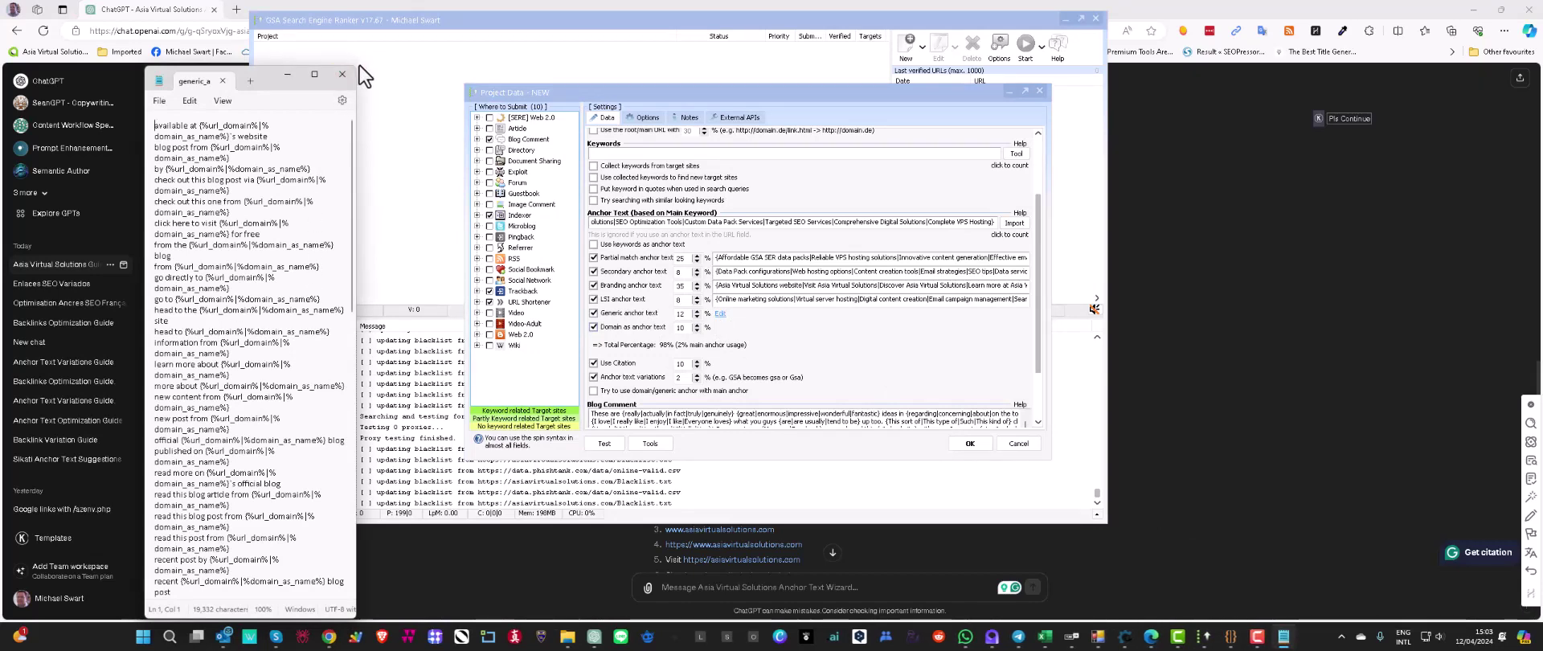
drag(359, 66, 928, 261)
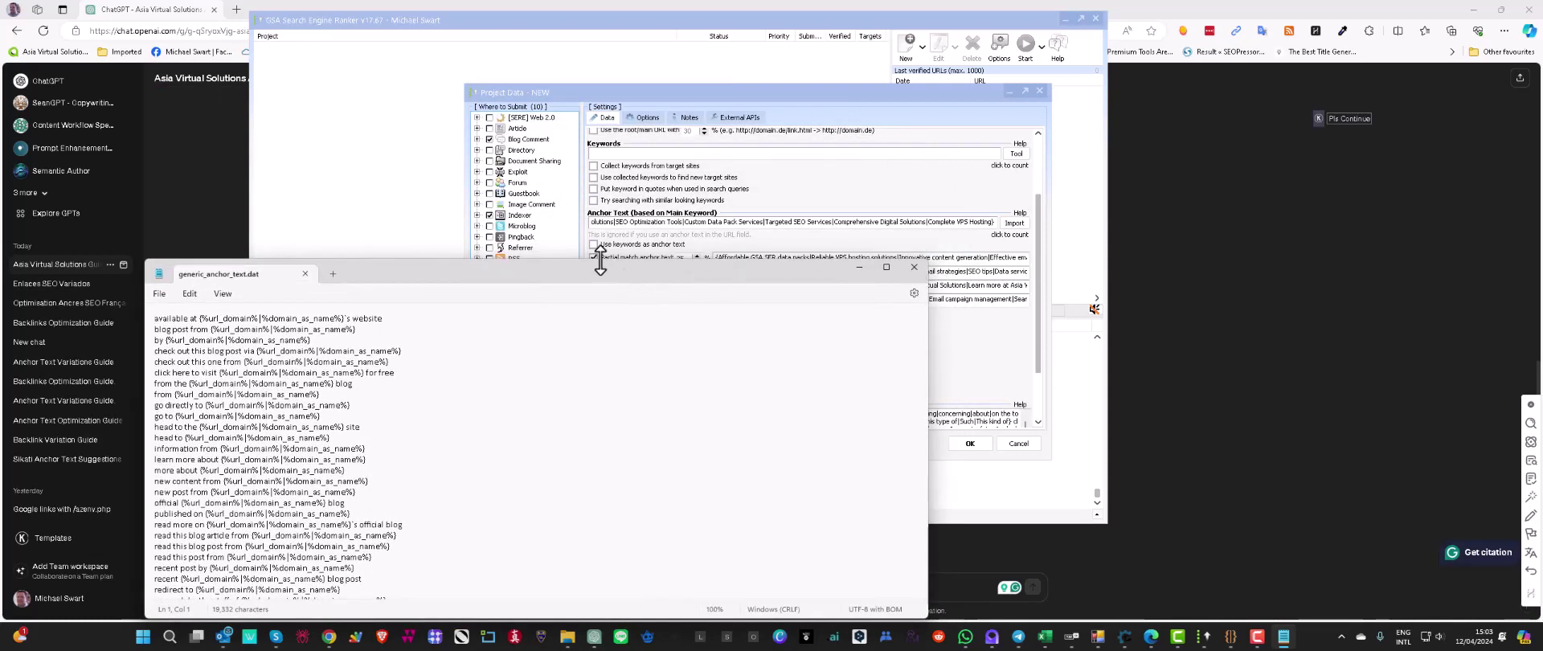
Close the generic anchor text list and reopen it for editing from the Generic anchor text setting in the project data
drag(600, 259, 589, 31)
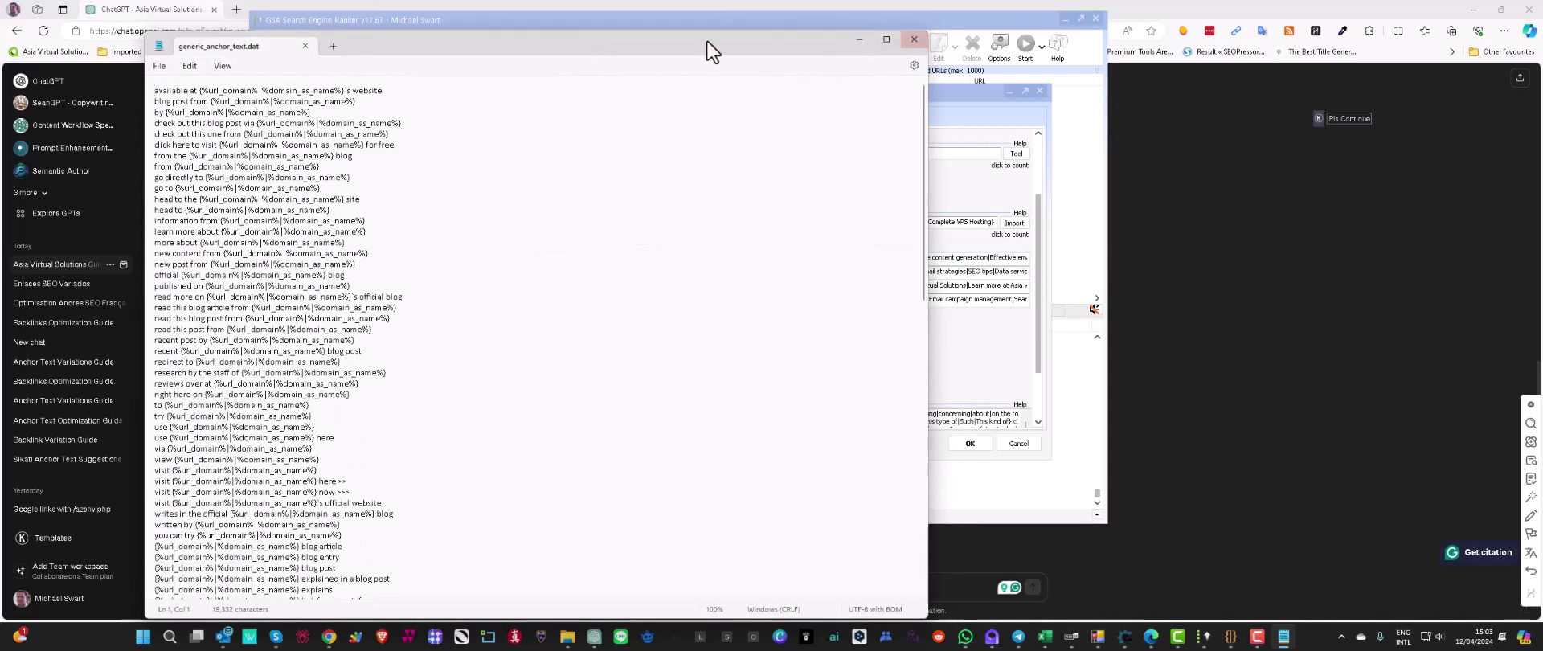
click(914, 42)
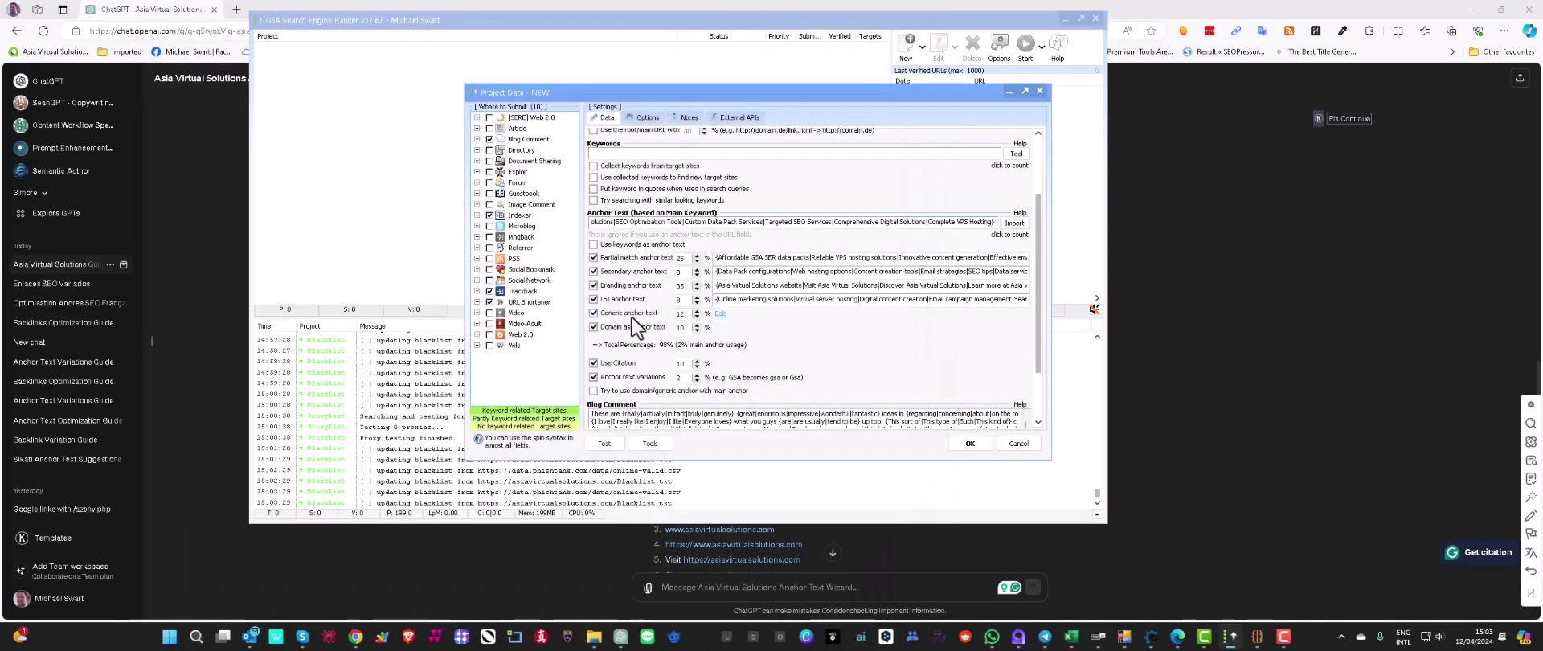
click(720, 315)
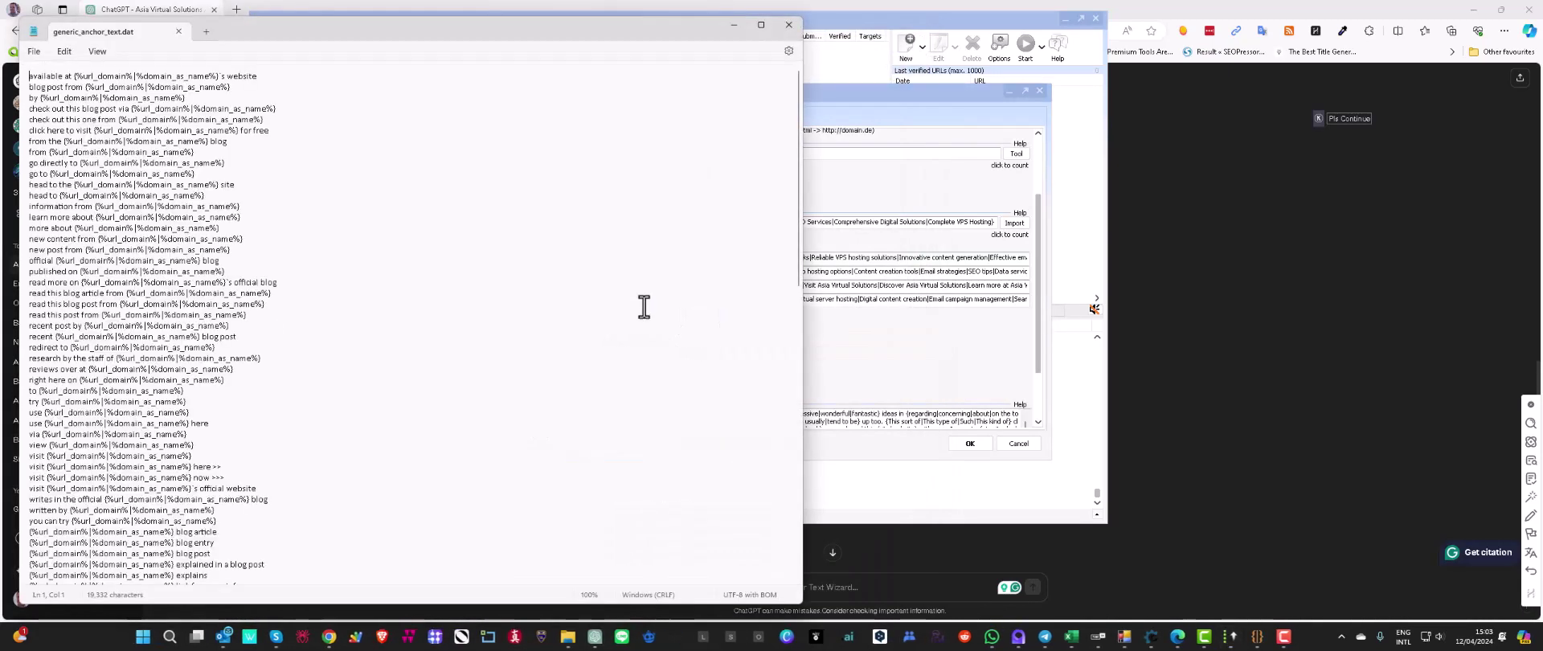
Append the ten copied generic anchors, from "Click here" to "More info", at the end of generic_anchor_text.dat
scroll(272, 316, down, 20)
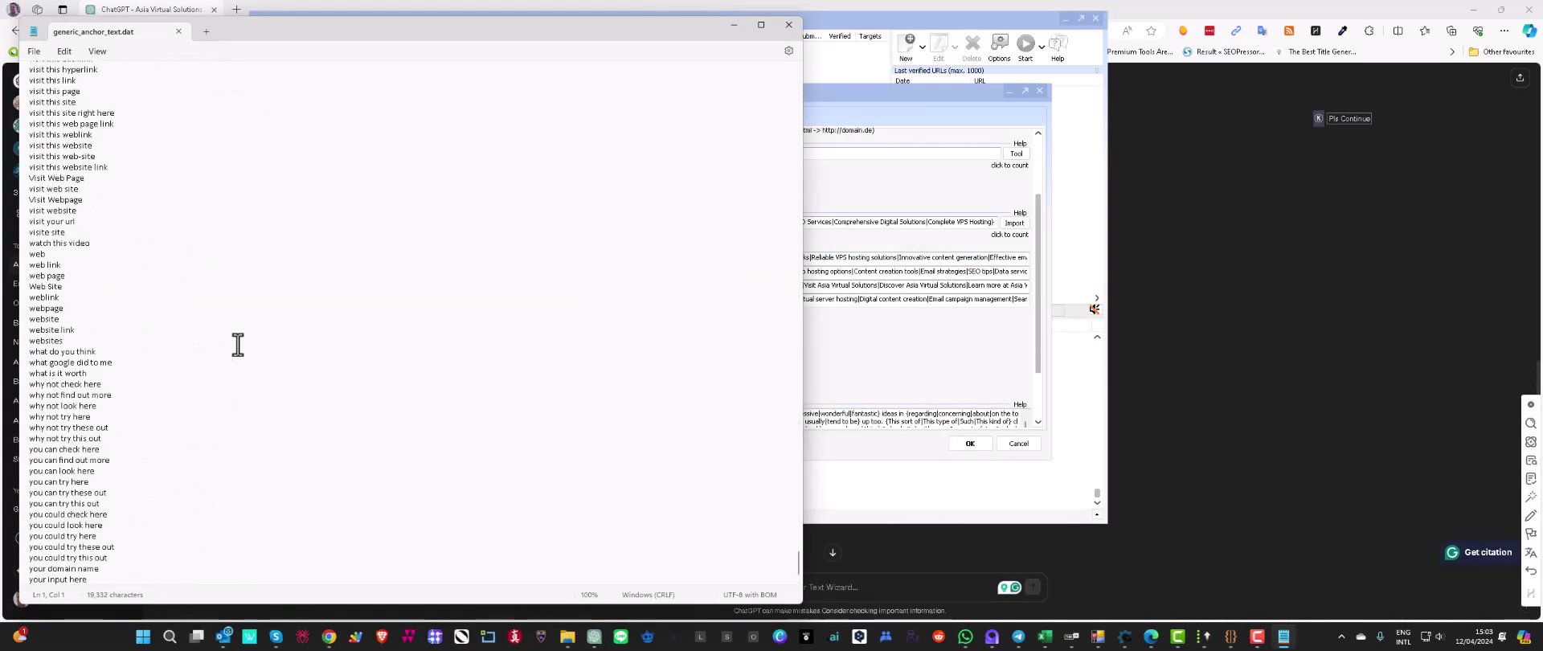
click(143, 571)
key(ctrl+End)
key(Return)
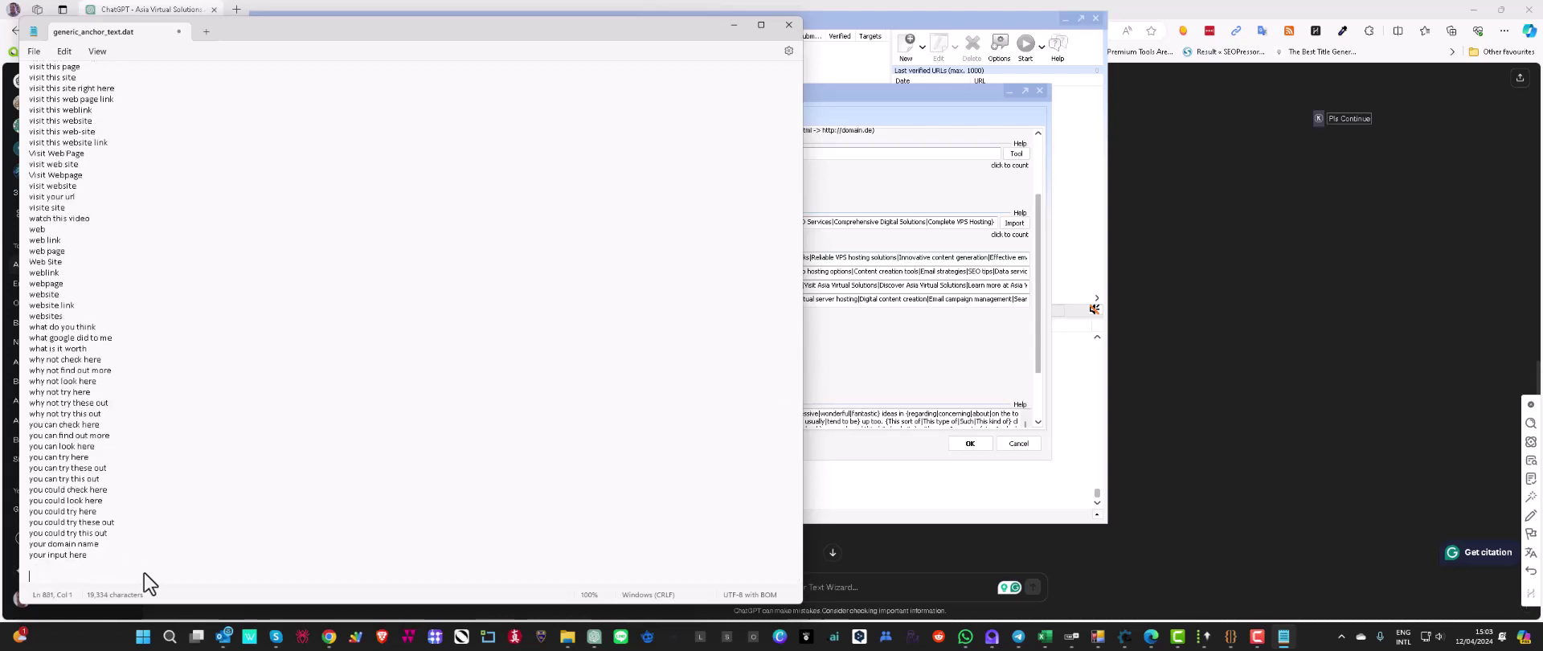
text(Click here Learn more Visit website Get started Discover more Read here Find out more Go to site Check this out More info)
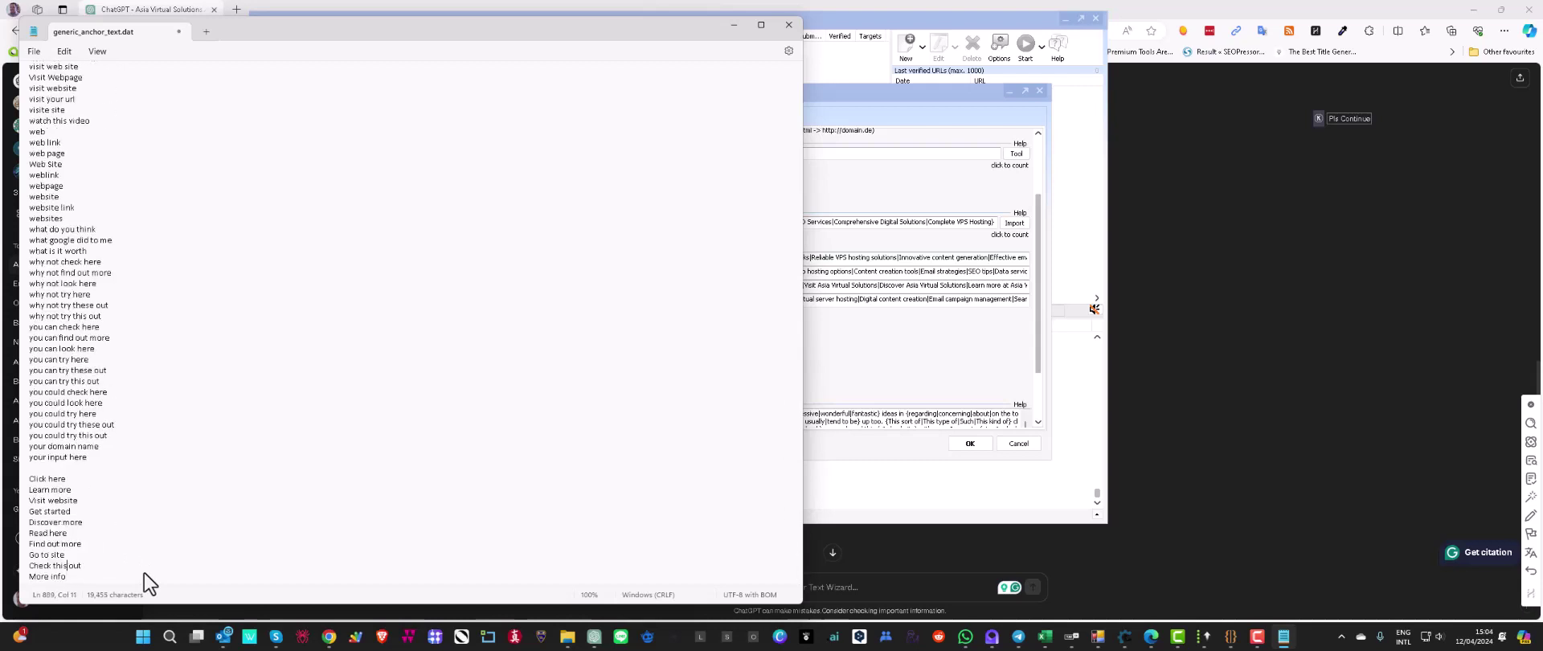
Remove the blank line between "your input here" and the pasted "Click here" entry
key(Up)
key(Up)
key(Up)
key(Up)
key(Up)
key(Delete)
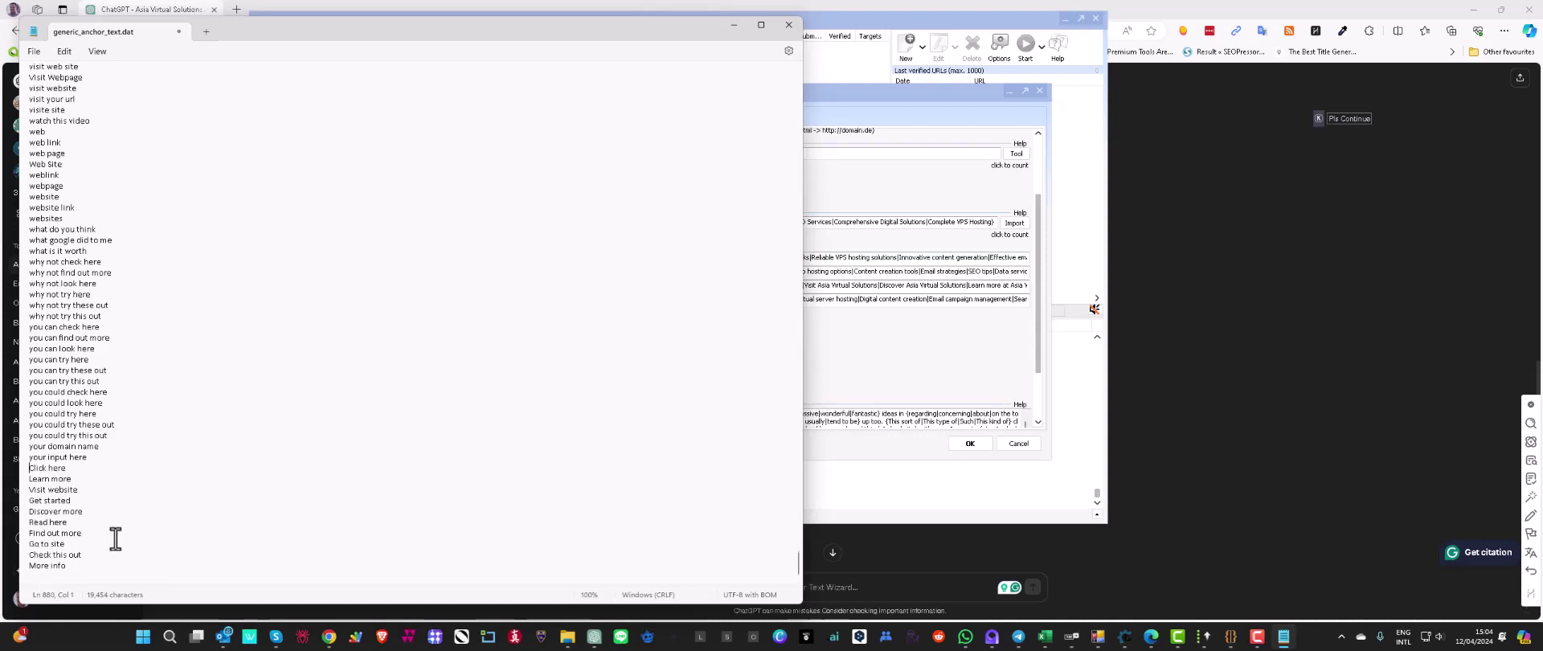
Look through the whole generic anchor text list, from the pasted entries up to the first line
scroll(119, 537, up, 3)
scroll(119, 536, up, 20)
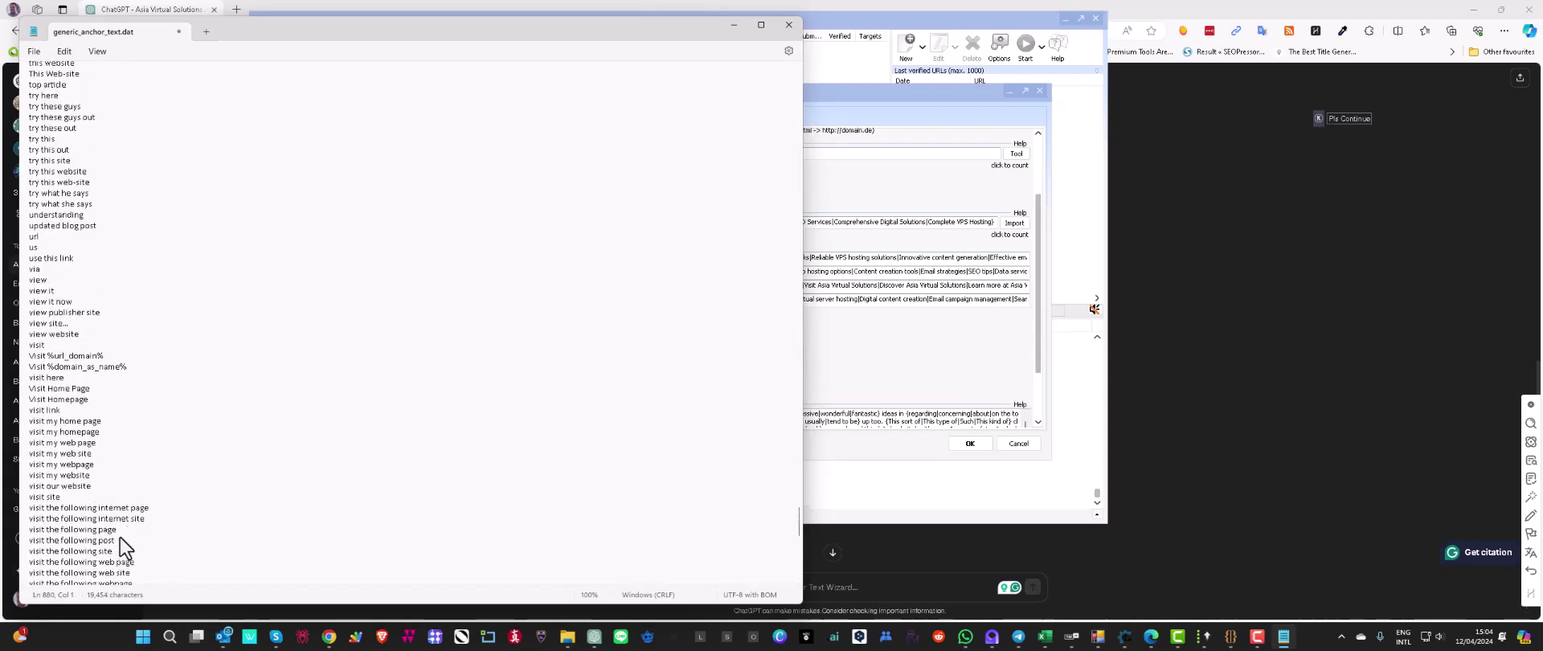
scroll(119, 537, up, 20)
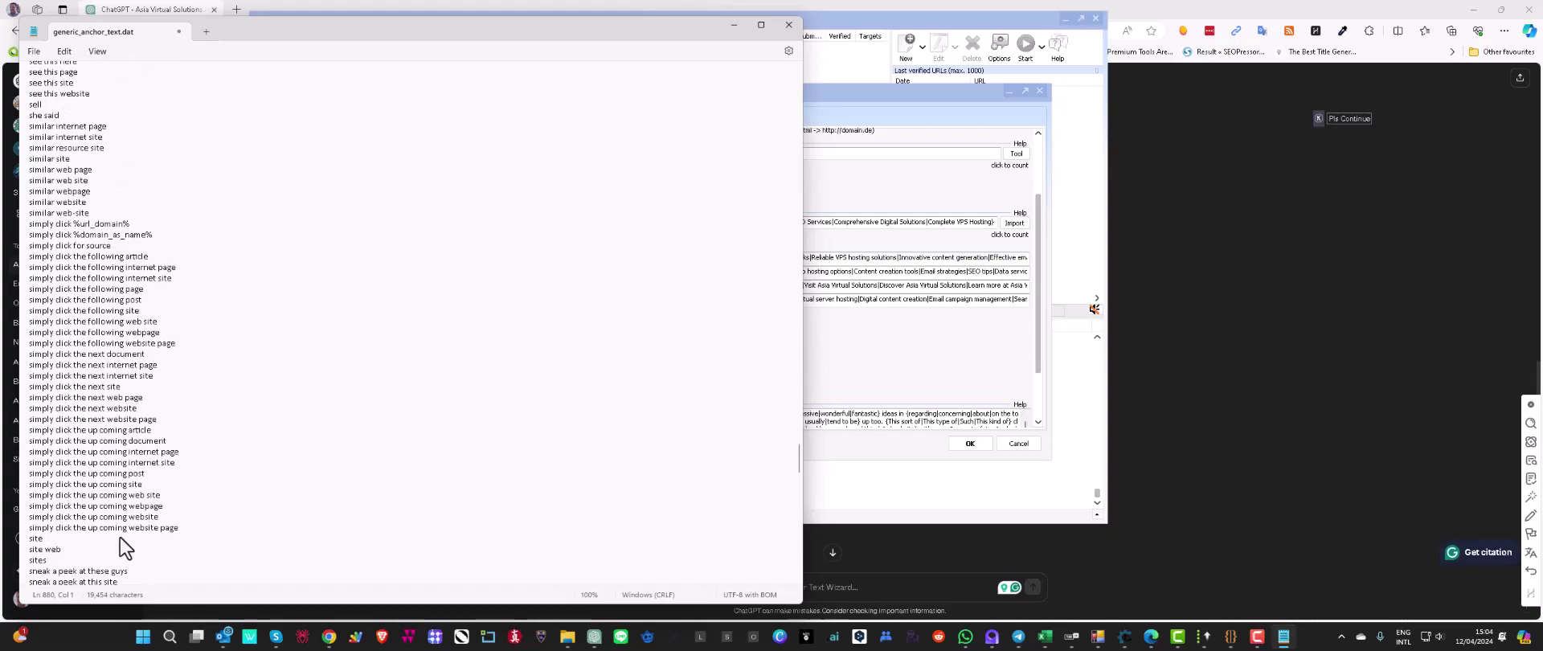
scroll(119, 536, up, 20)
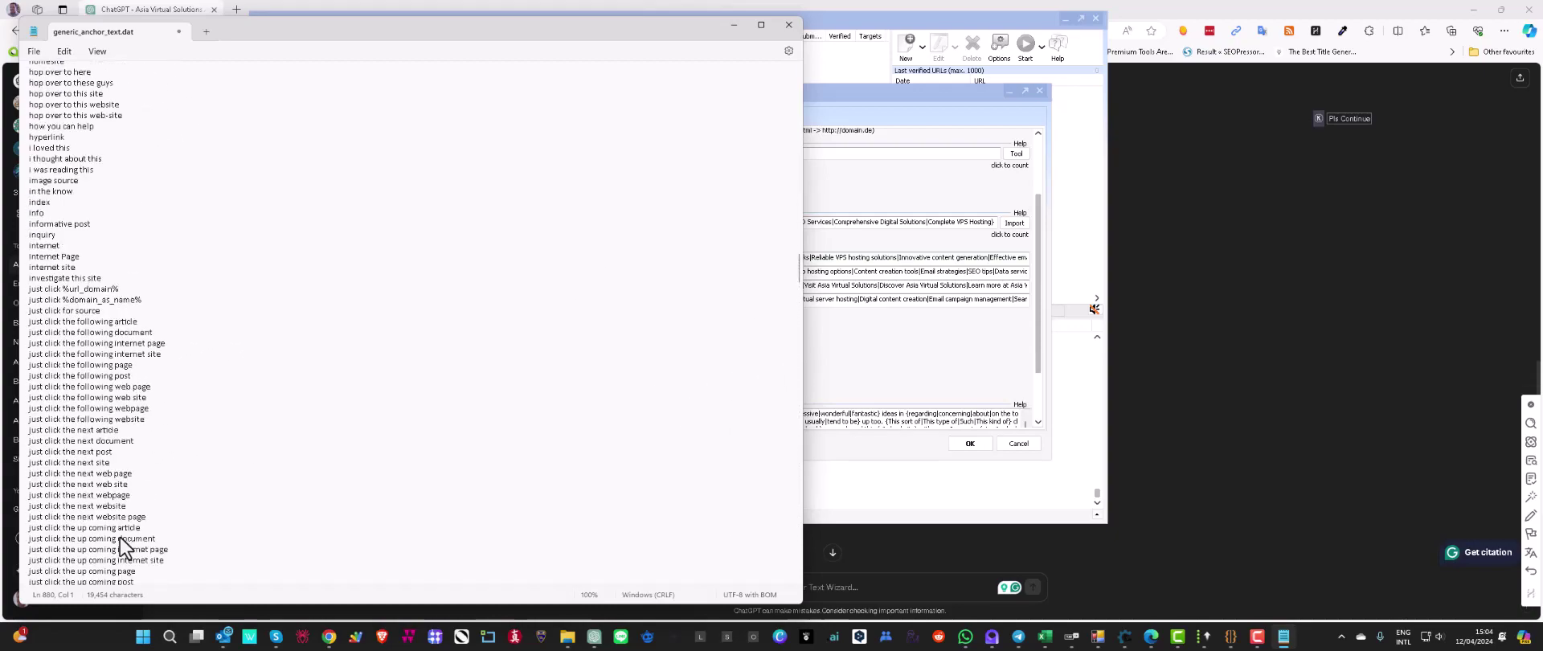
scroll(119, 536, down, 20)
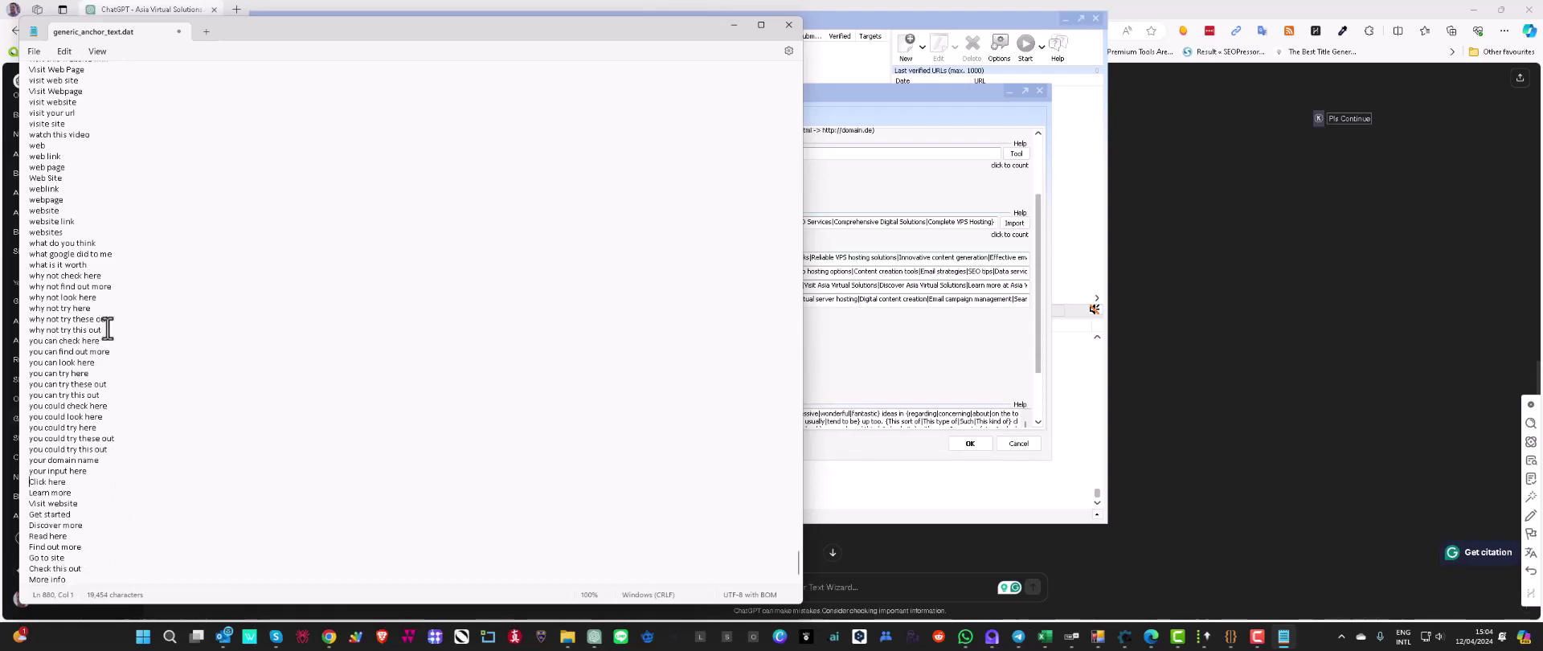
scroll(108, 328, up, 20)
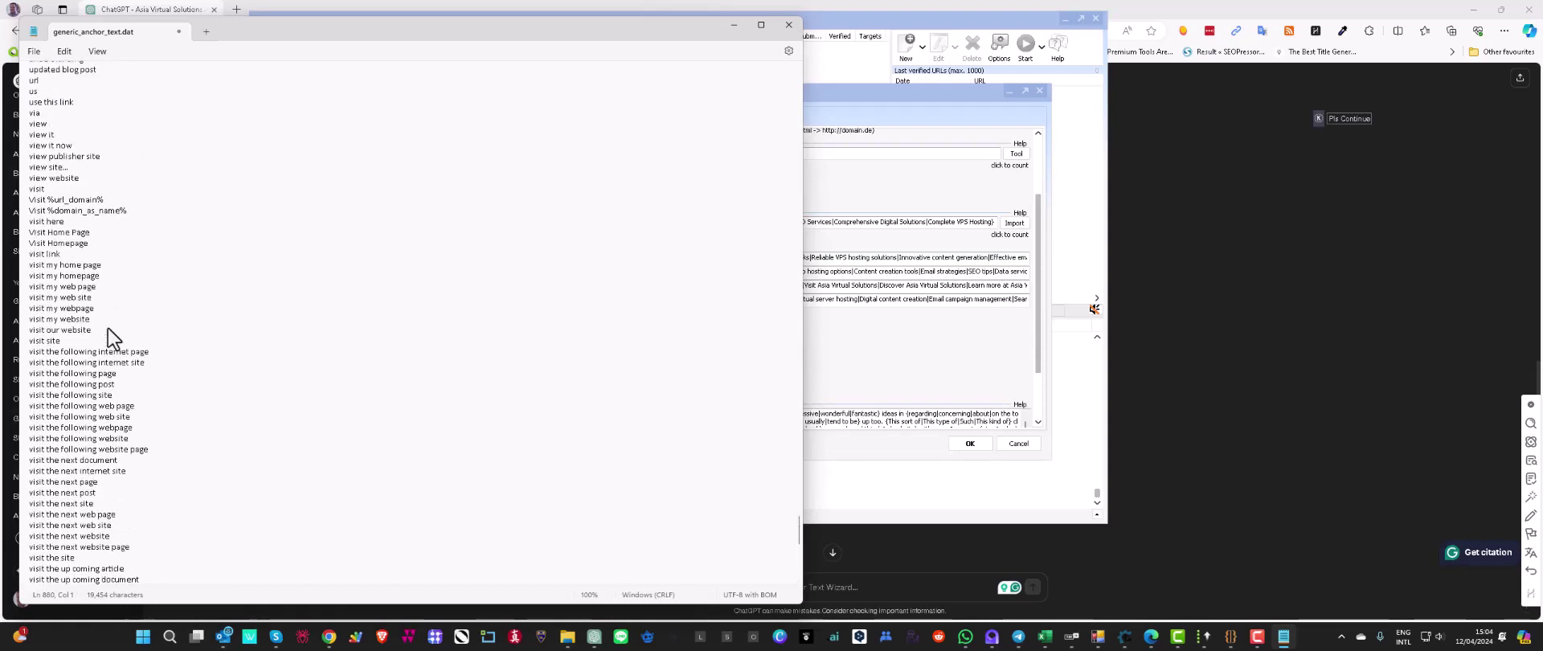
scroll(107, 327, up, 20)
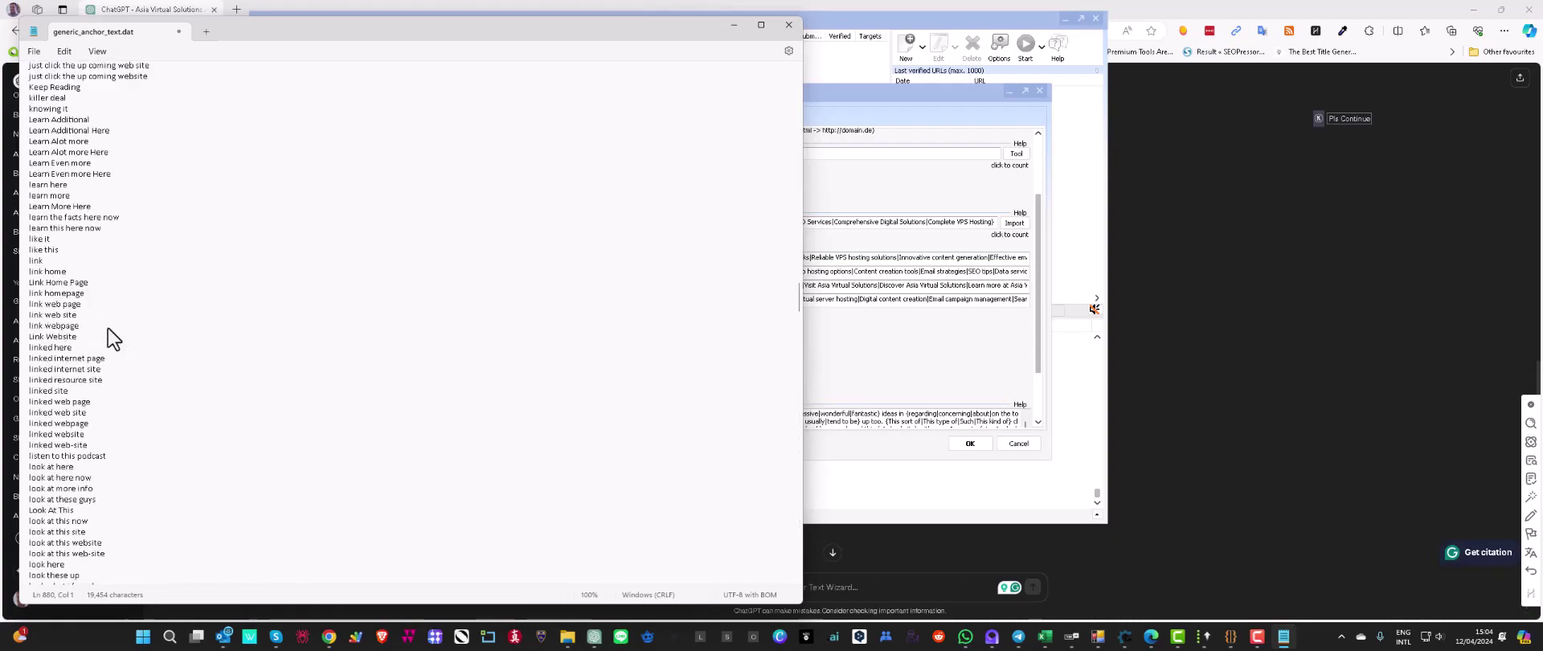
scroll(108, 328, up, 20)
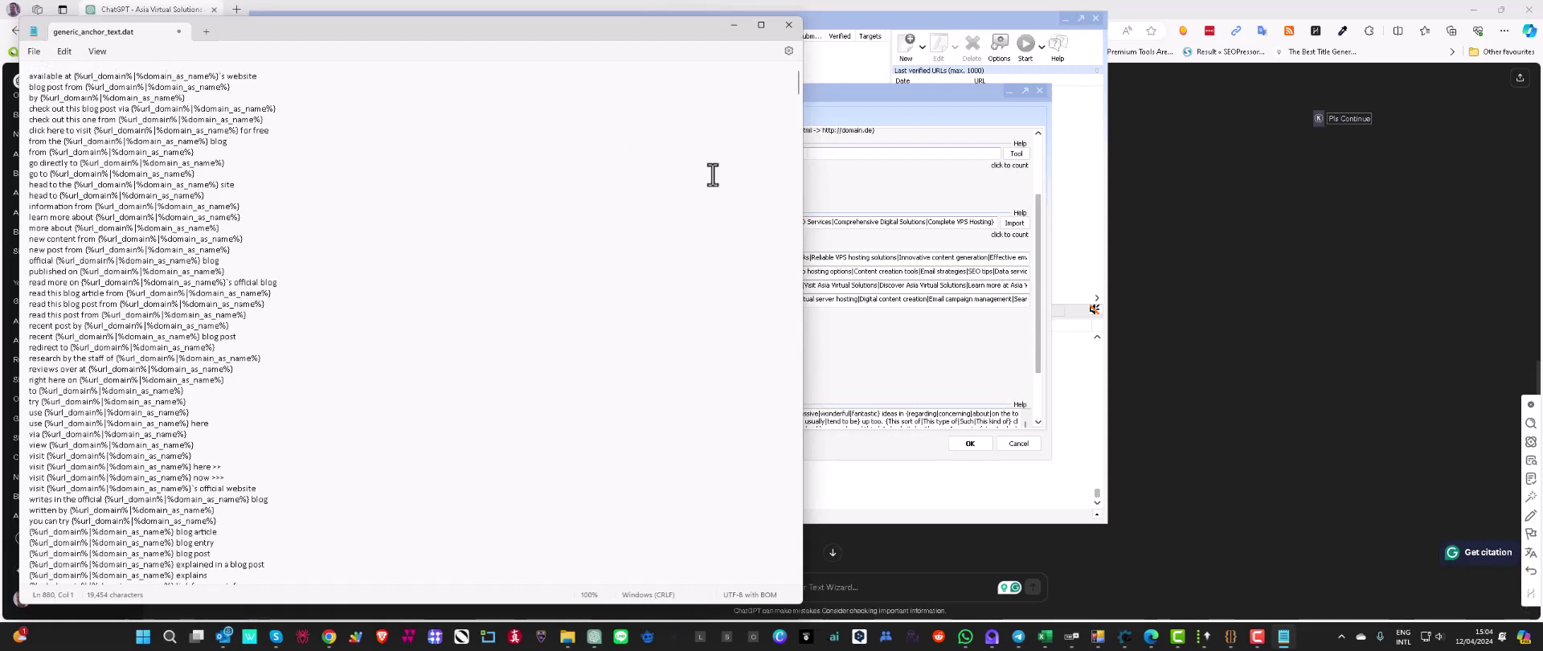
Check the project data fields against the list's domain placeholder and plain generic entries, and close the Notepad window
click(875, 484)
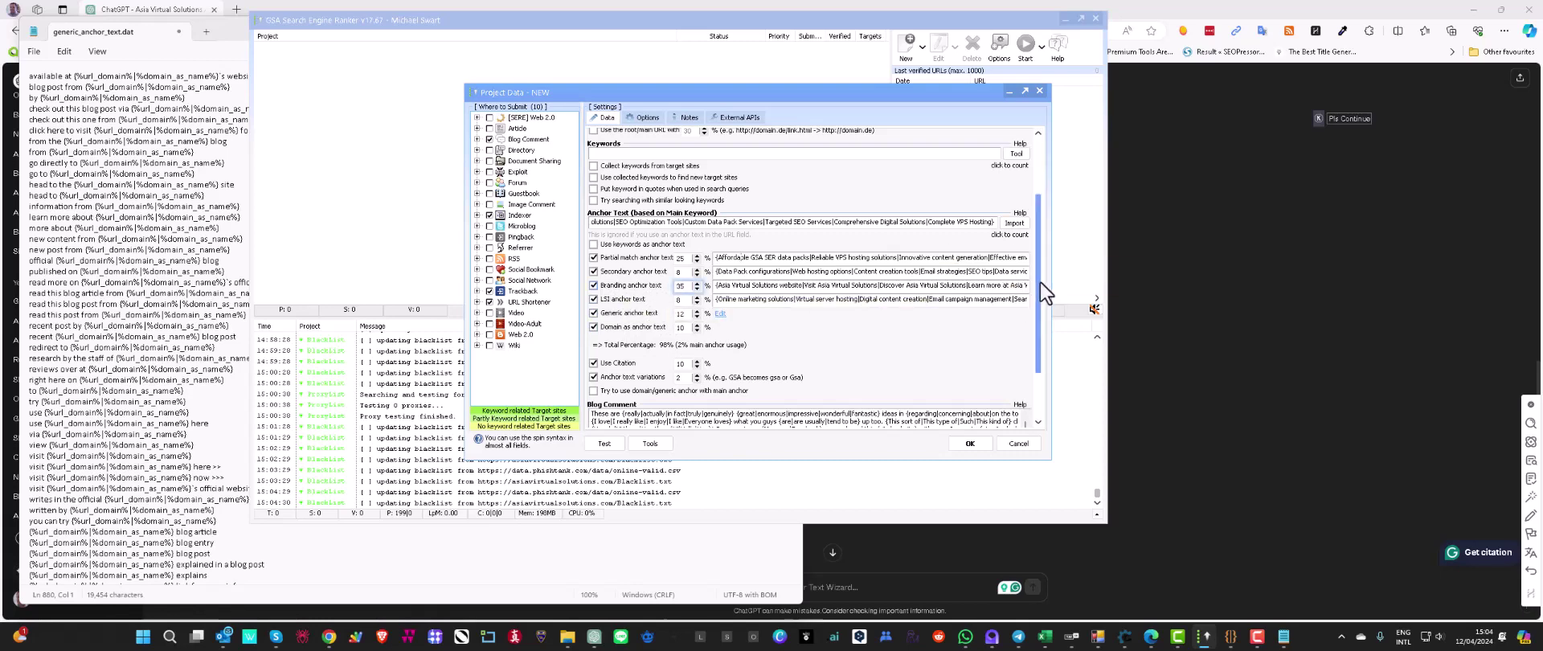
scroll(1040, 282, up, 3)
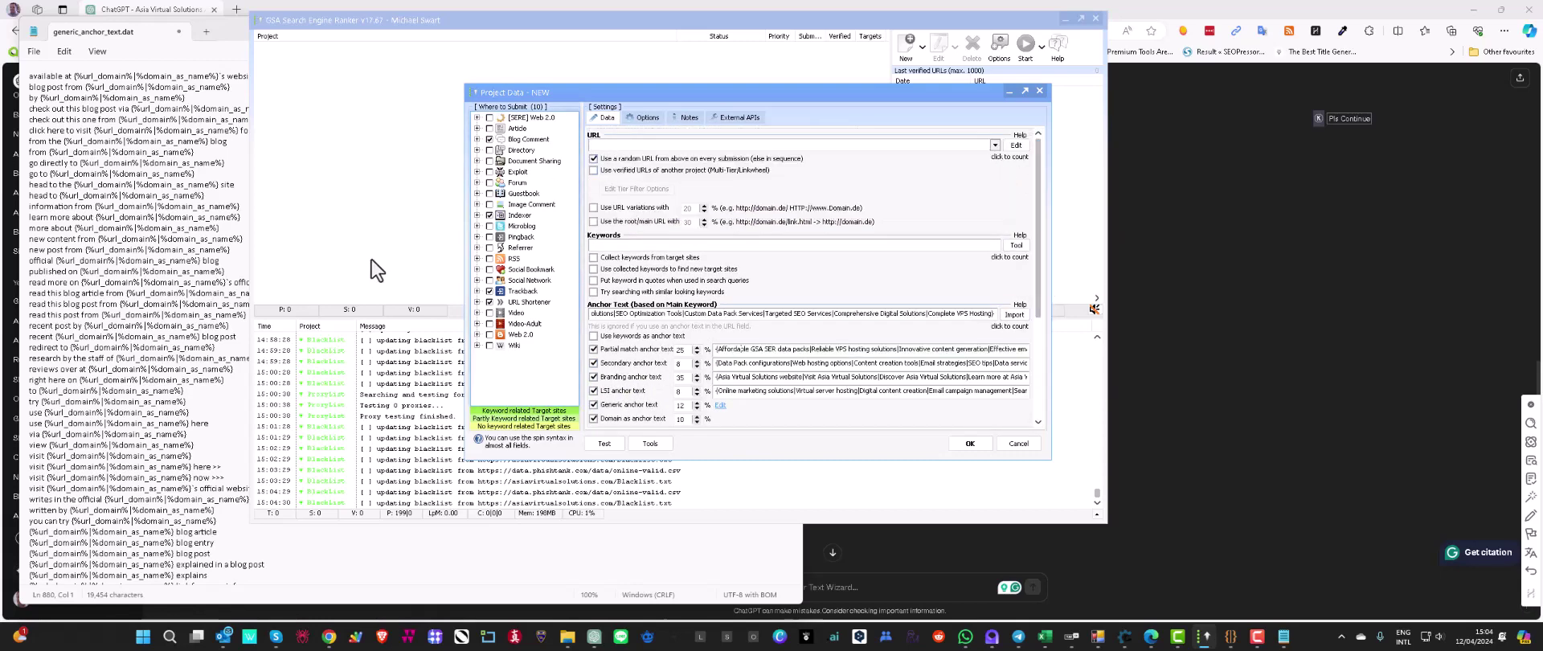
click(137, 240)
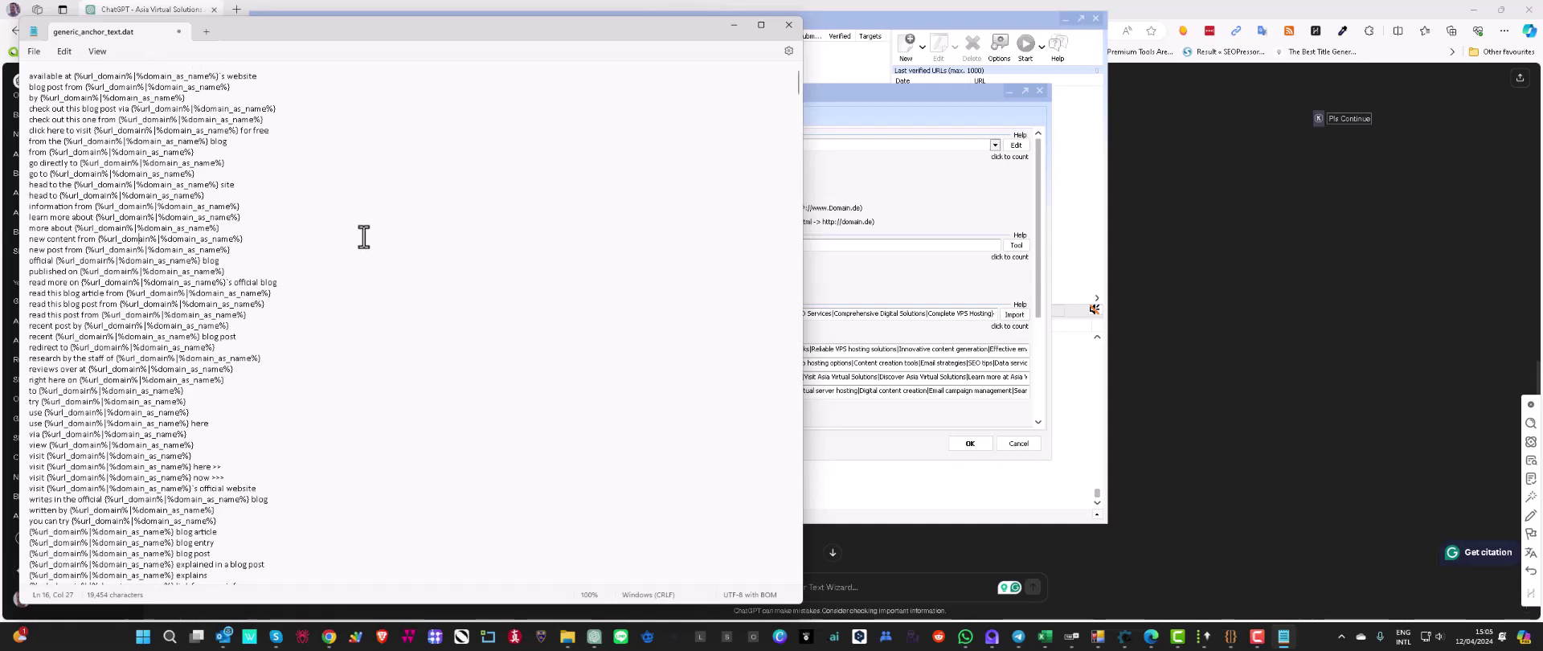
scroll(172, 445, down, 5)
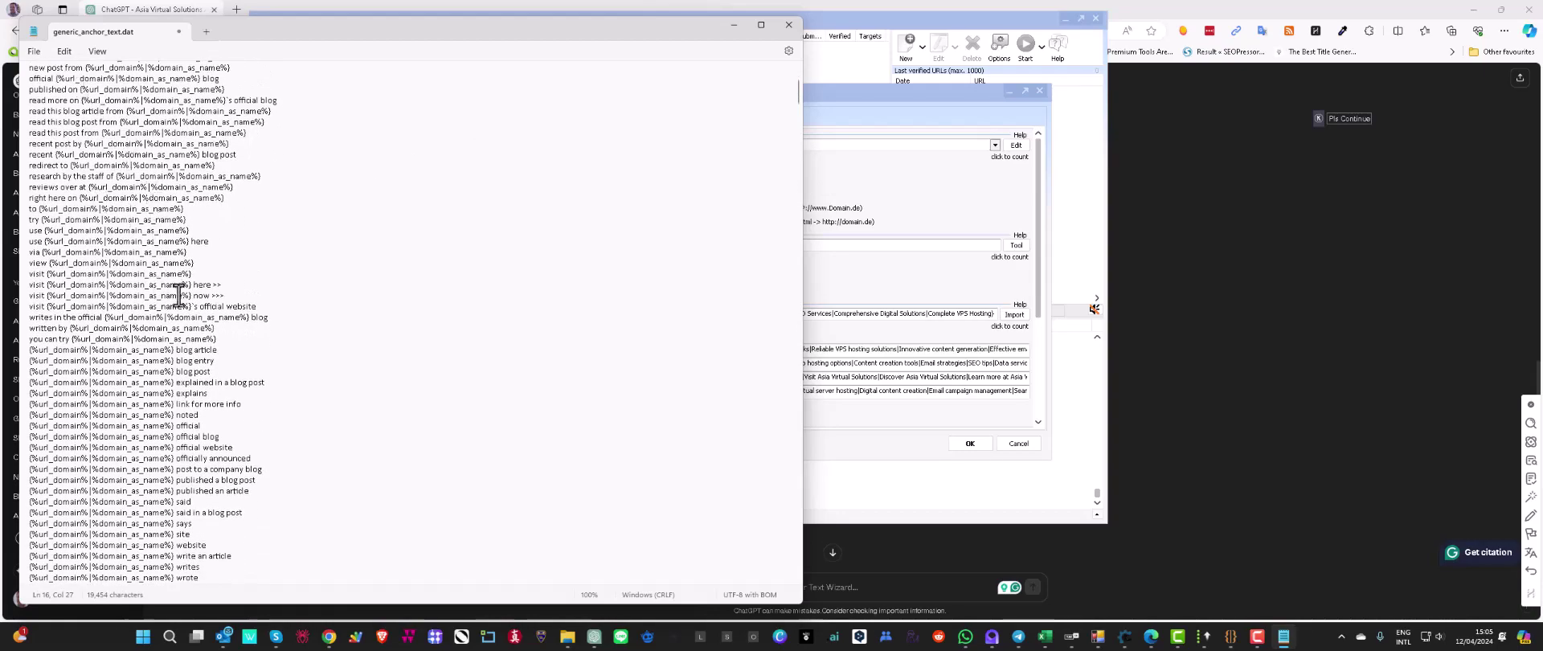
scroll(231, 361, down, 9)
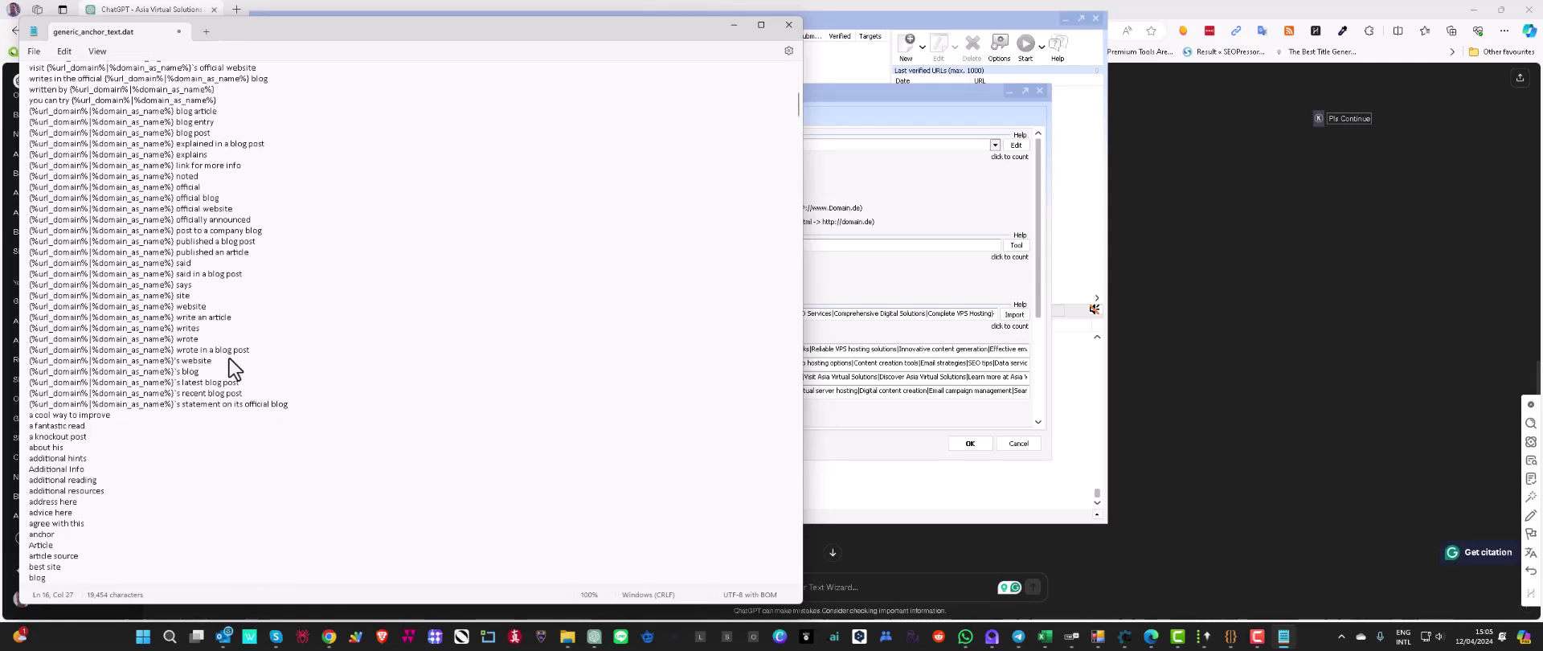
scroll(231, 366, down, 20)
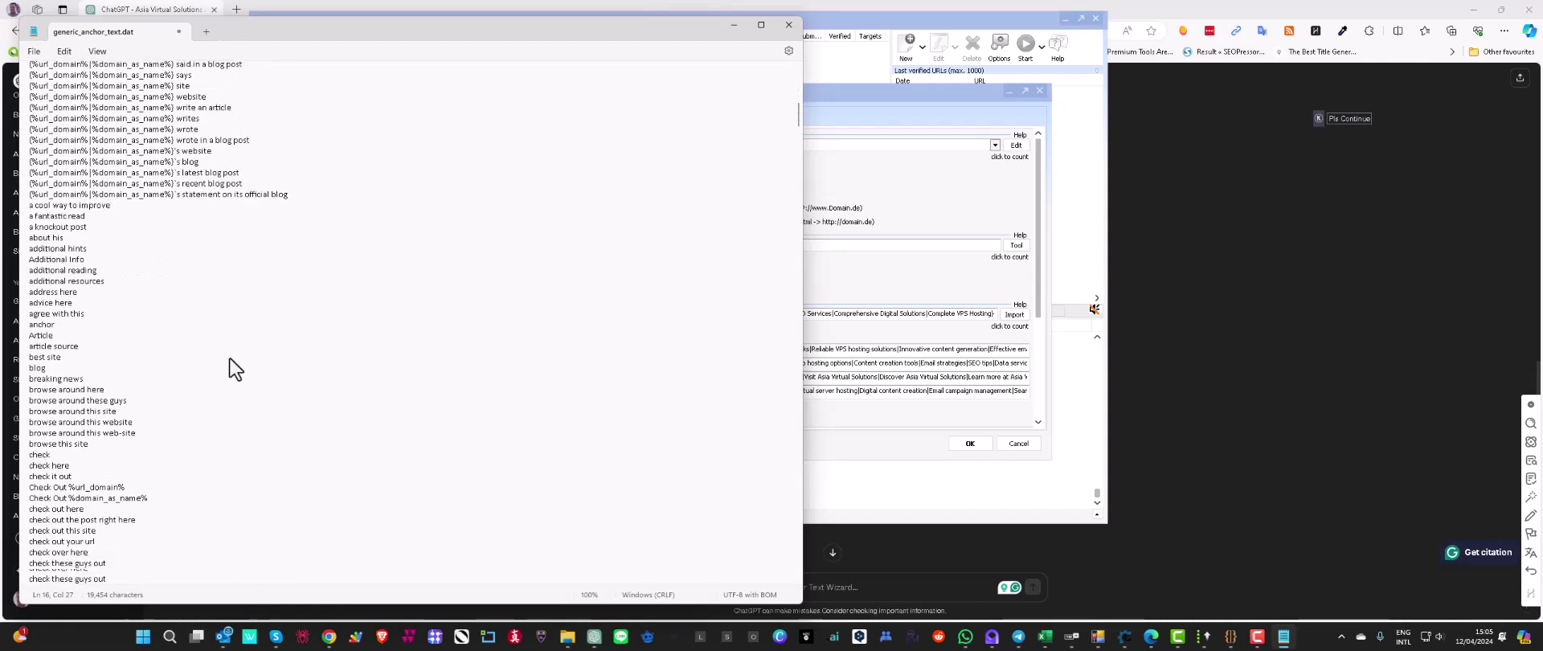
click(791, 25)
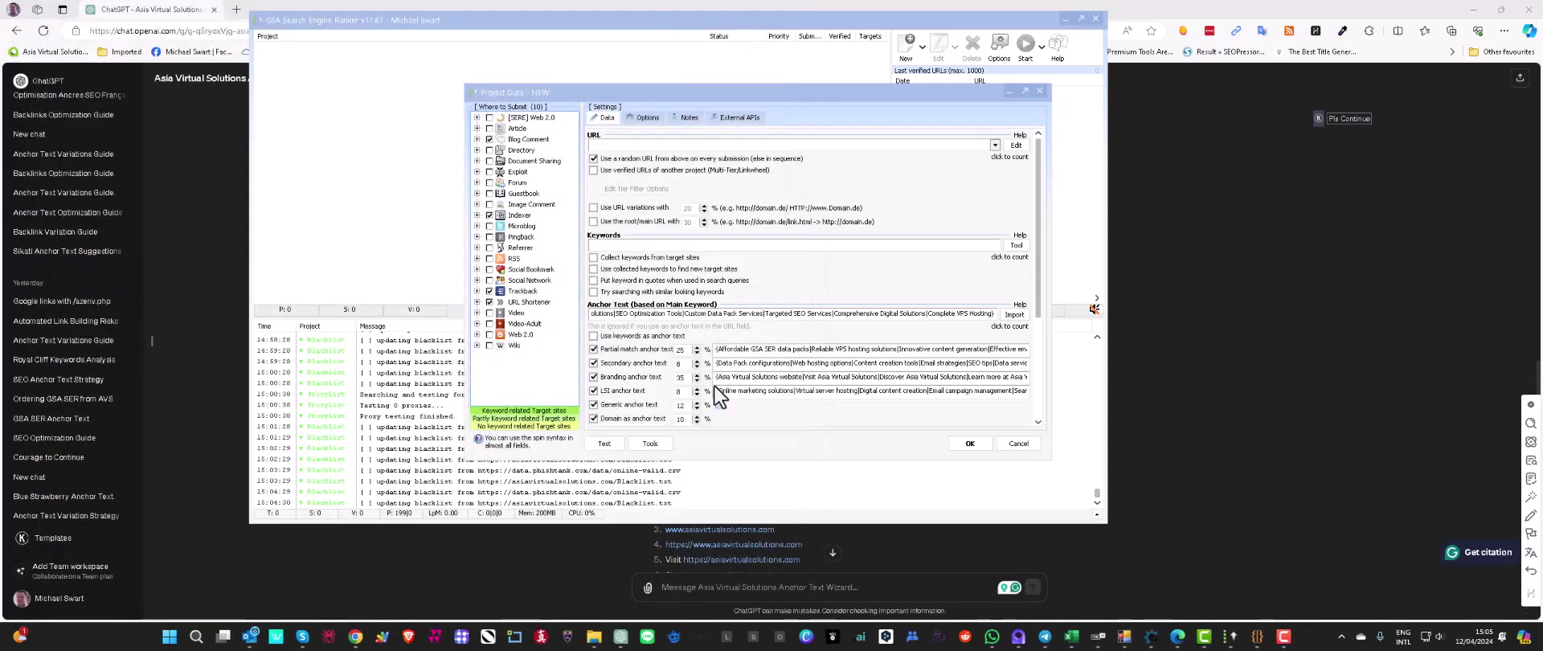
Review the URL, keyword and anchor text settings in the project data, including the percentages, citation and anchor text variations
scroll(762, 410, down, 3)
scroll(759, 410, up, 3)
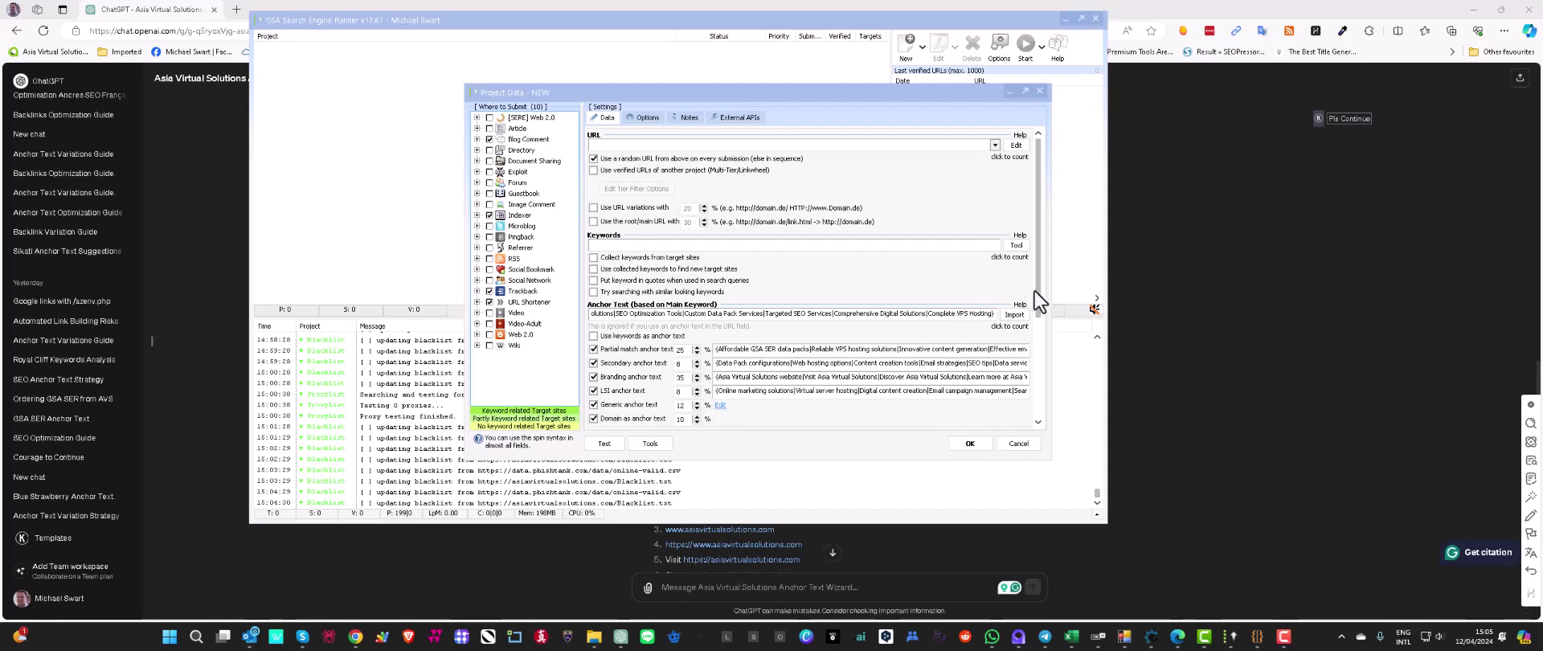
drag(1035, 291, 1046, 392)
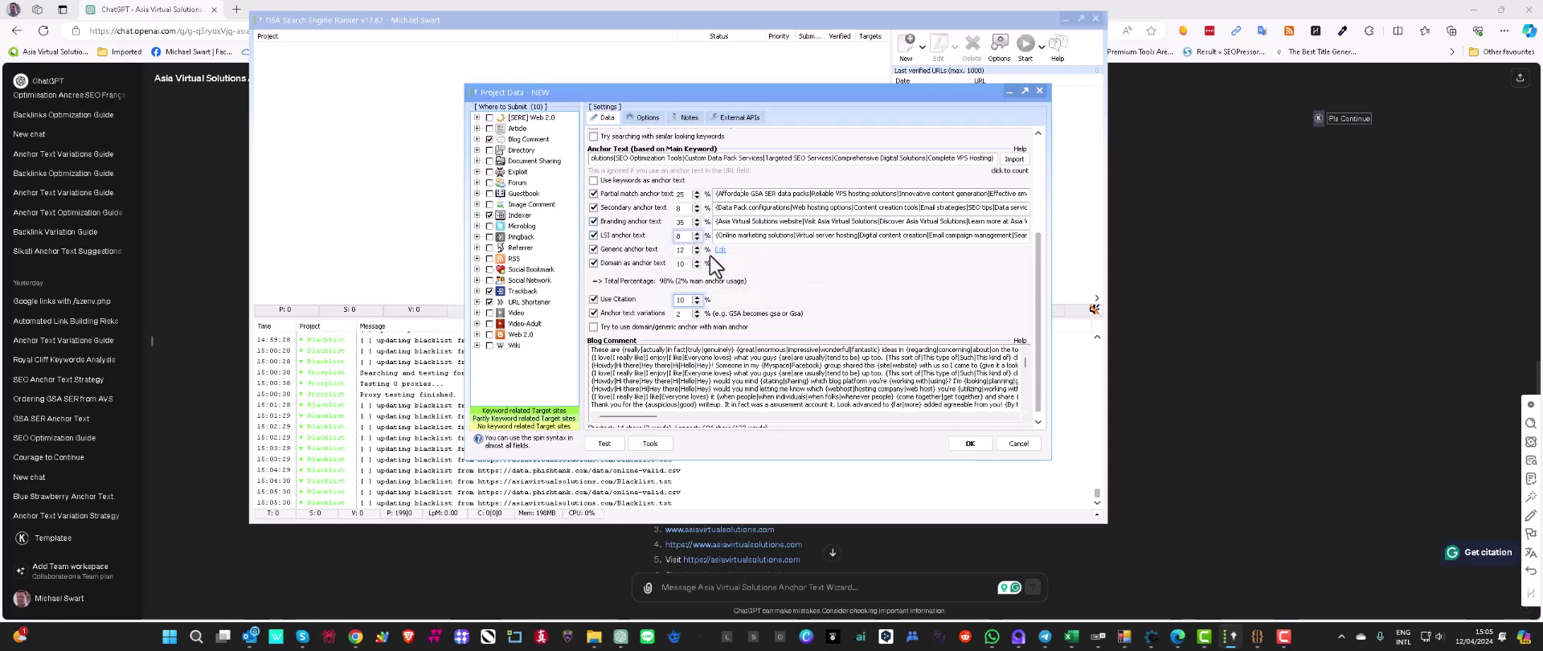
scroll(775, 288, up, 5)
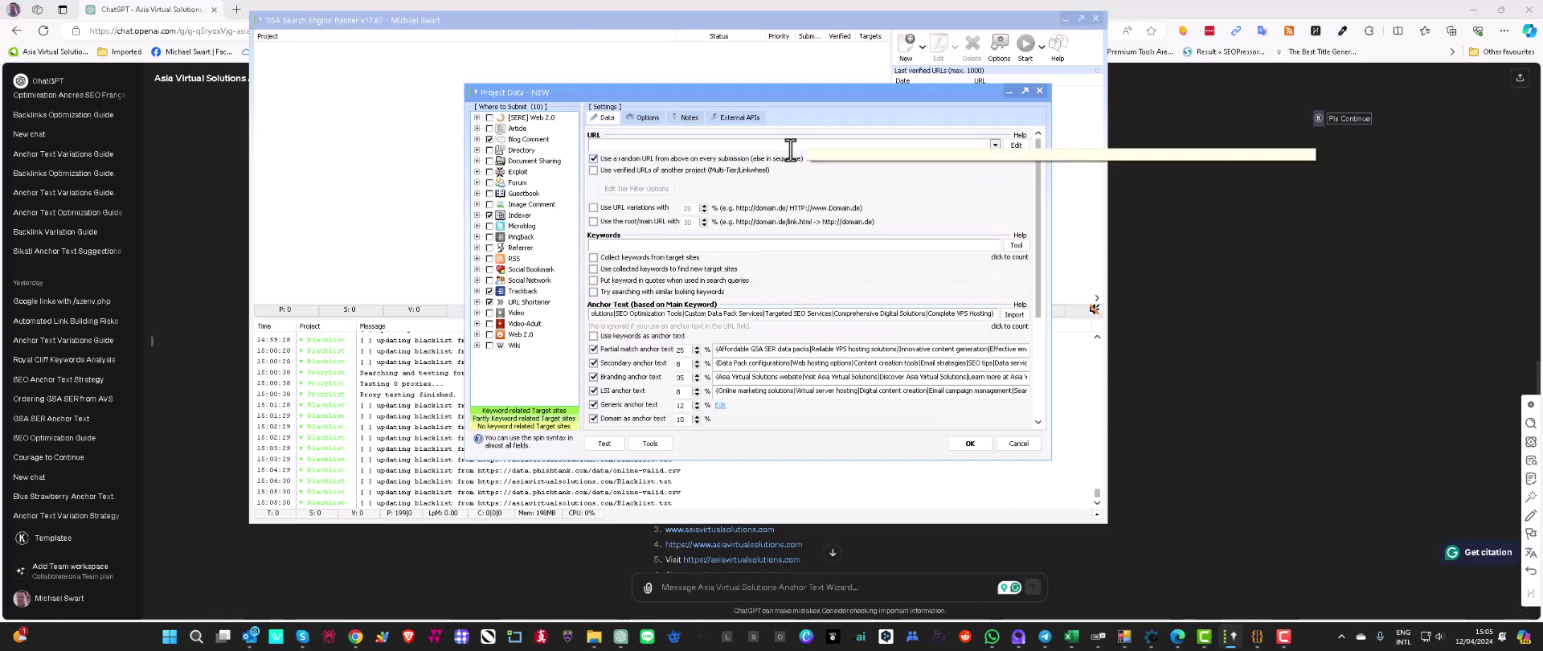
scroll(775, 288, down, 5)
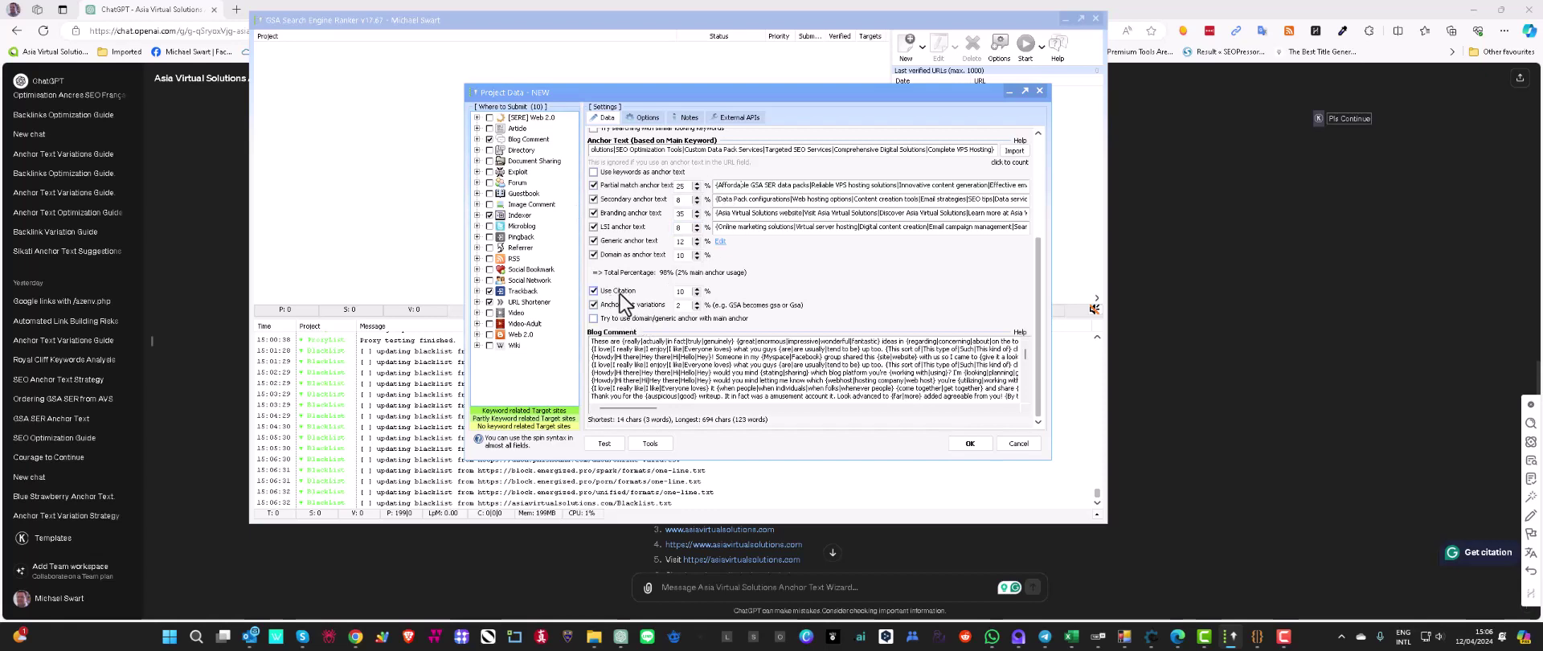
mouse_move(639, 239)
mouse_move(795, 268)
Switch to the Anchor Text Strategies article in Chrome and examine its reasons for anchor text variations and recommended percentages
click(355, 636)
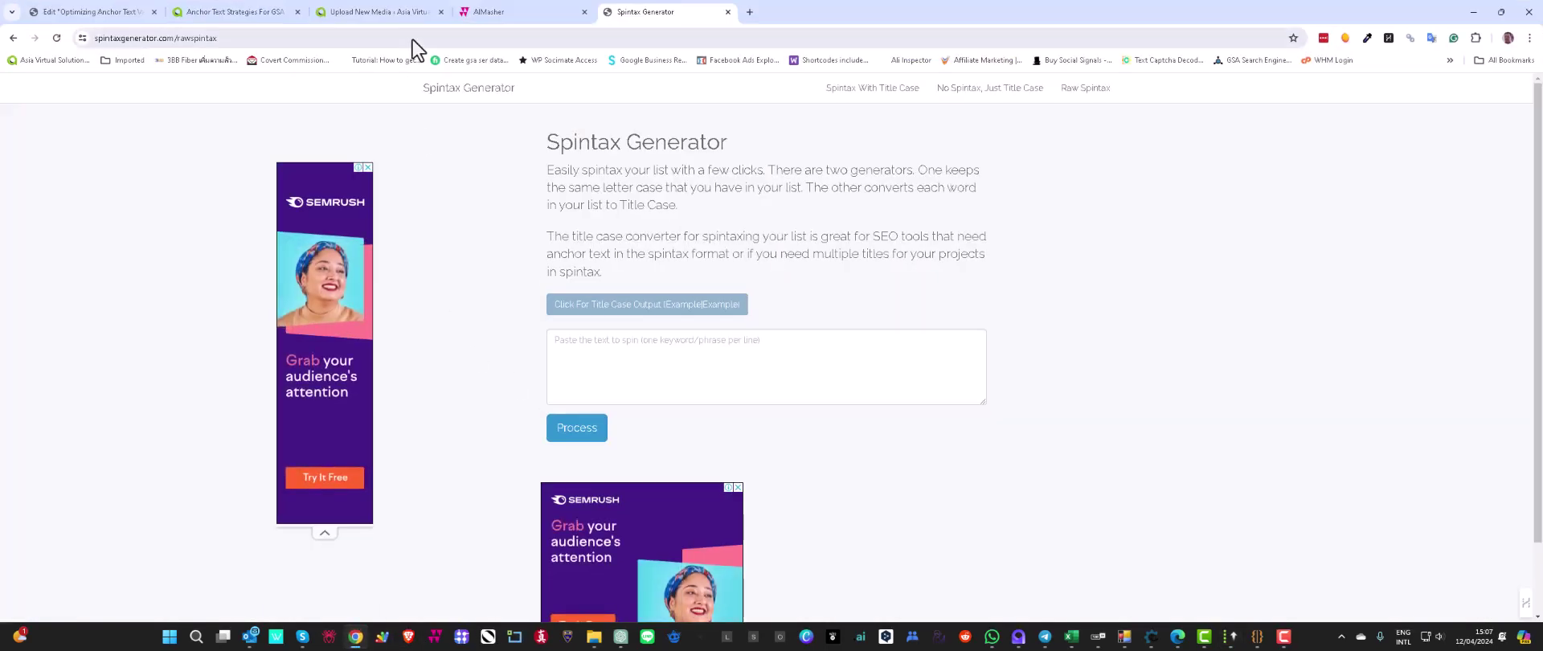
click(205, 19)
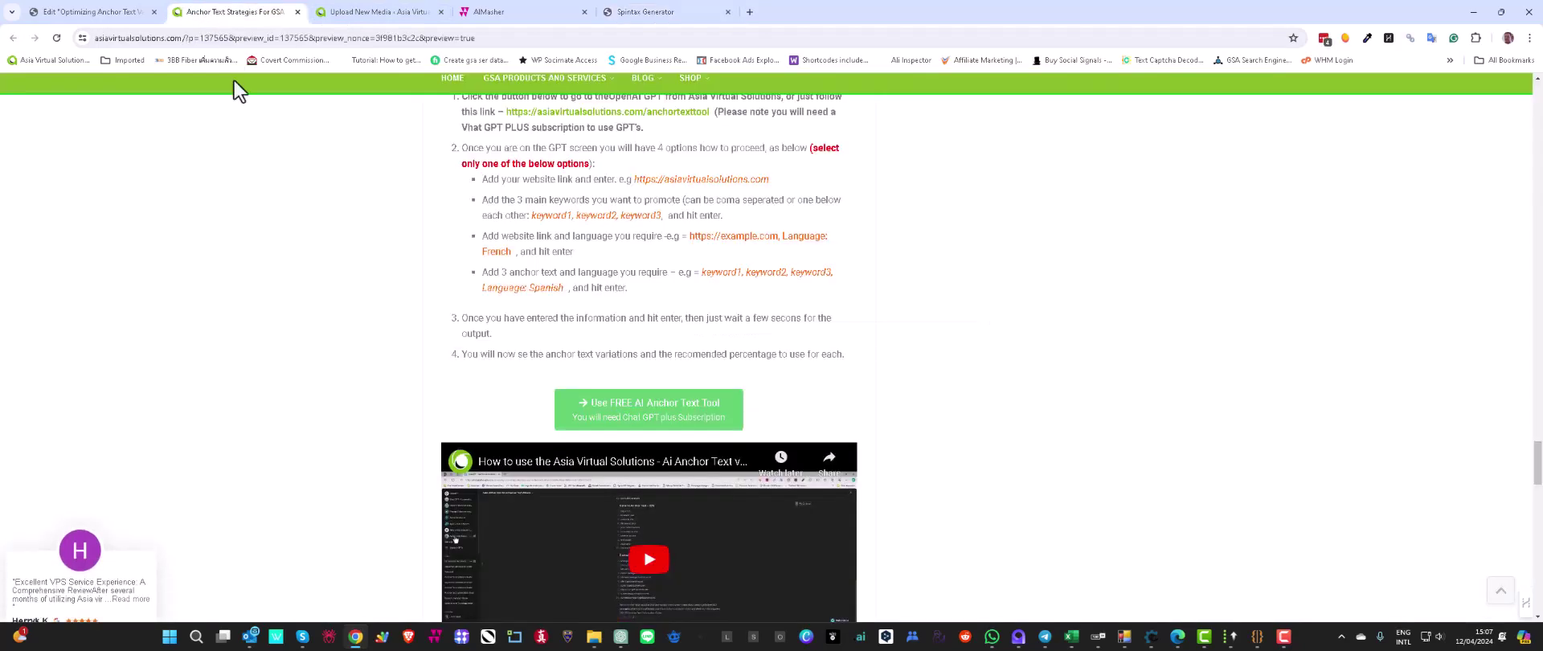
scroll(382, 283, up, 4)
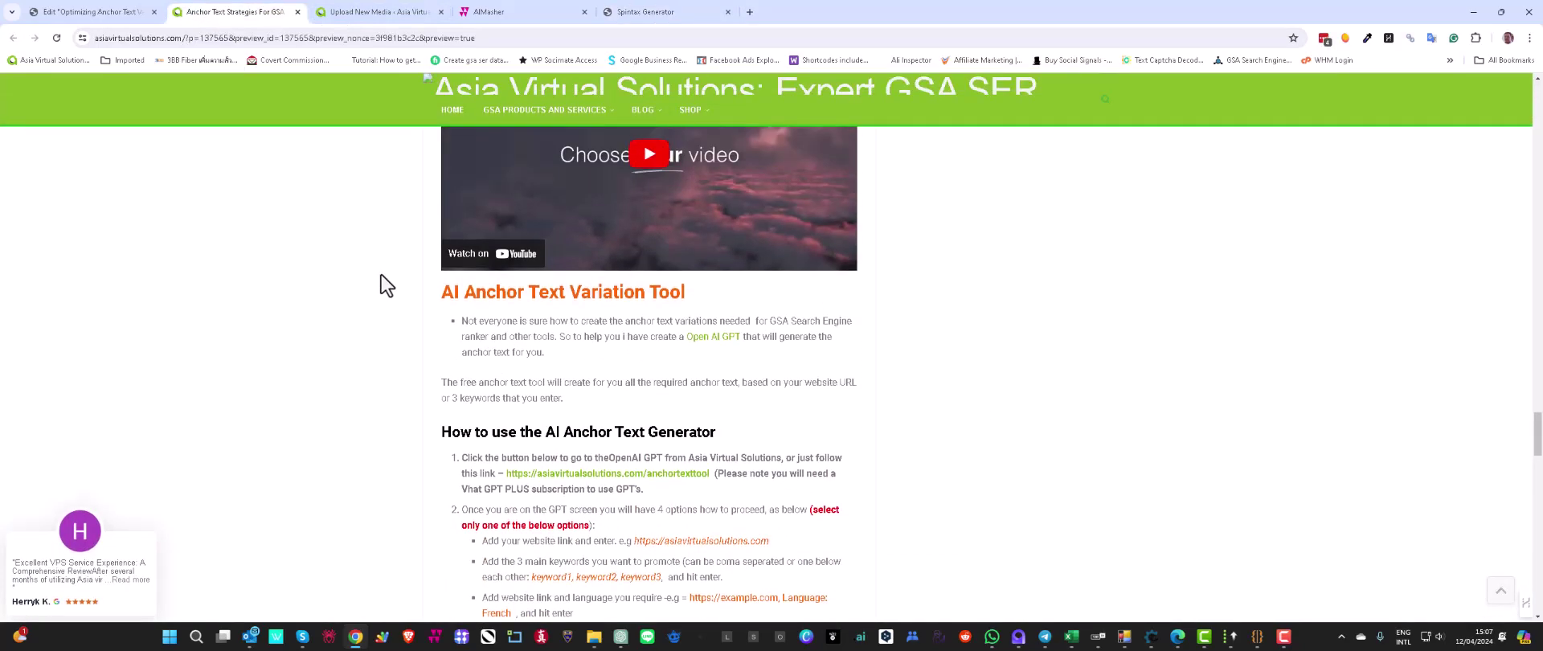
scroll(381, 275, down, 2)
scroll(383, 278, up, 15)
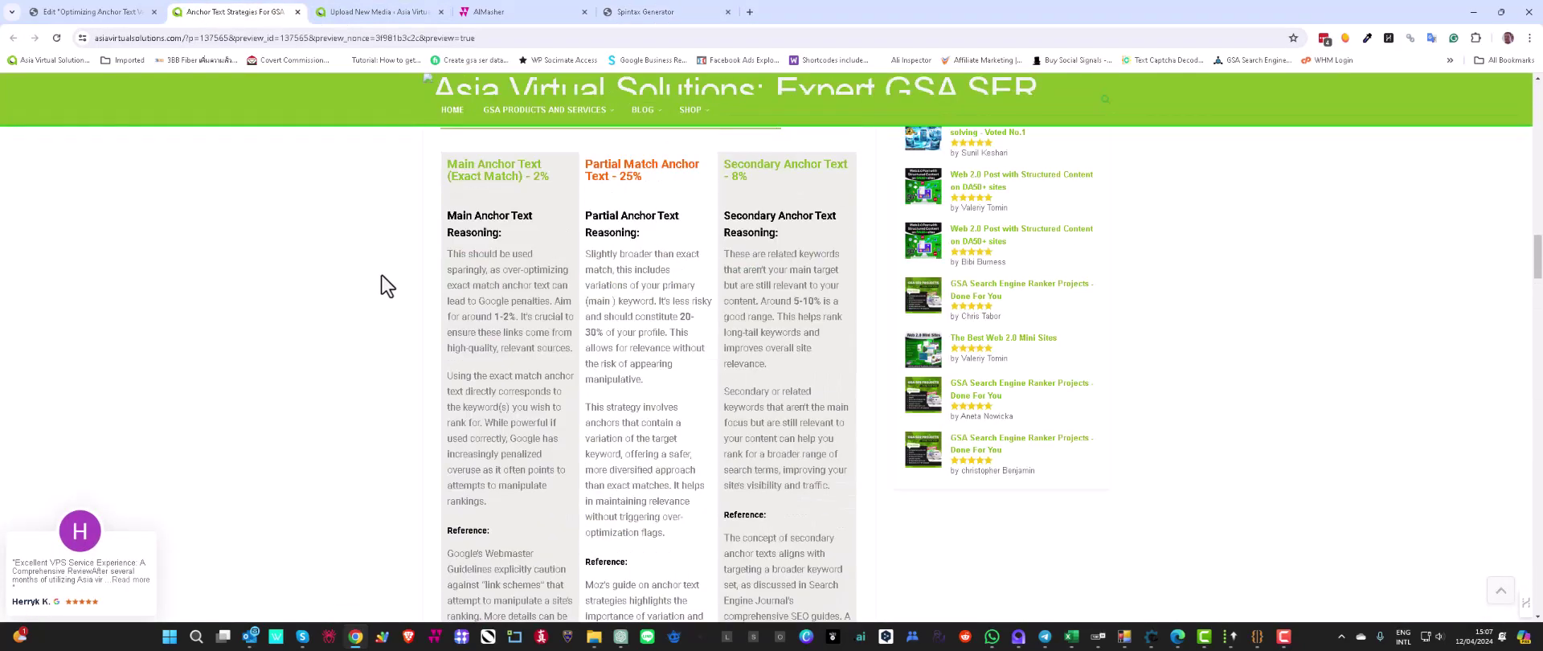
scroll(383, 277, down, 5)
scroll(383, 283, down, 3)
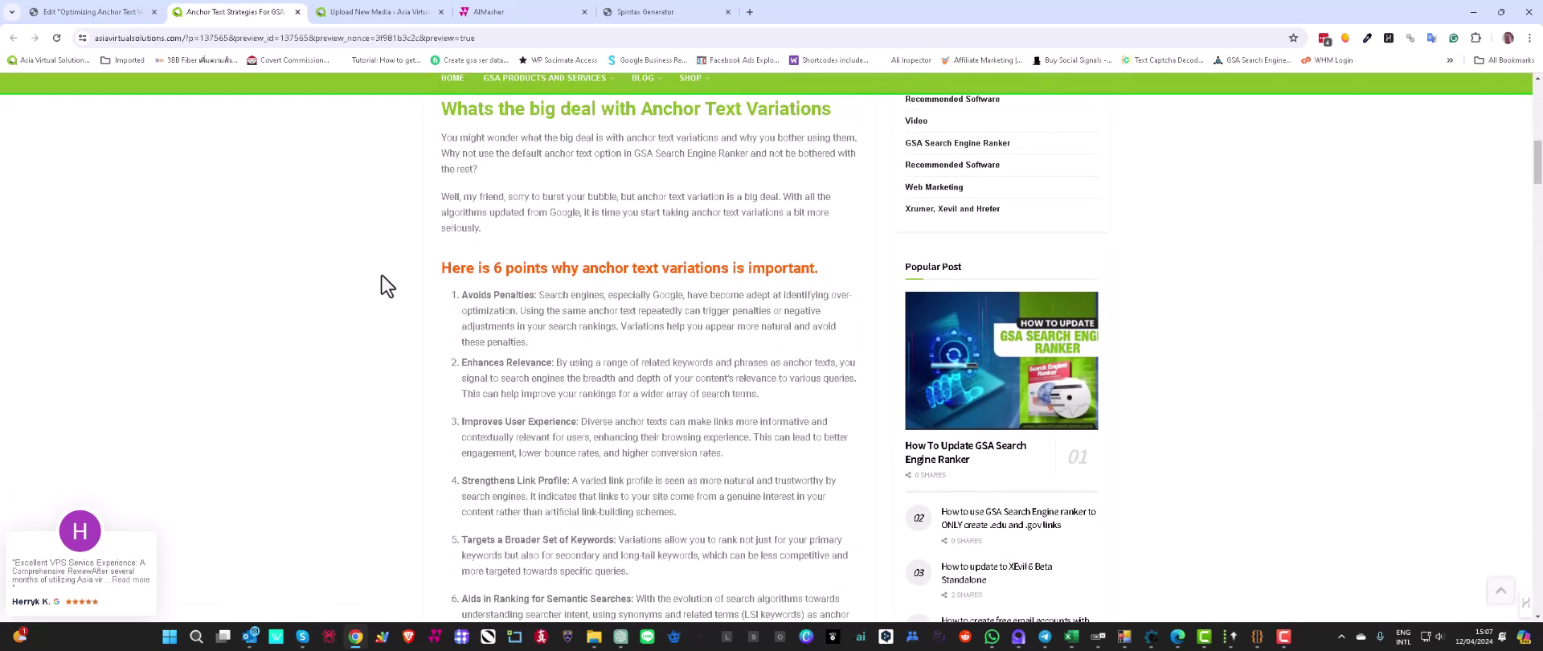
scroll(382, 274, down, 2)
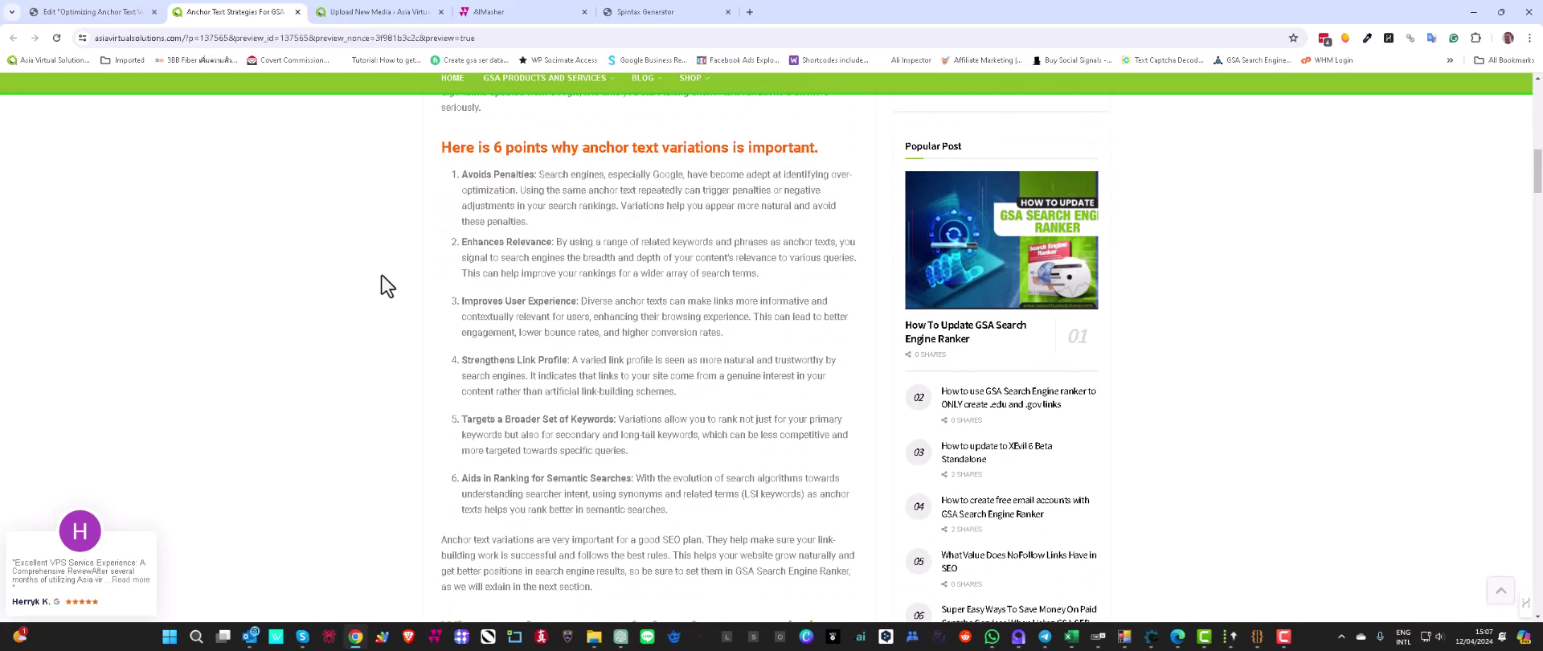
scroll(382, 275, down, 2)
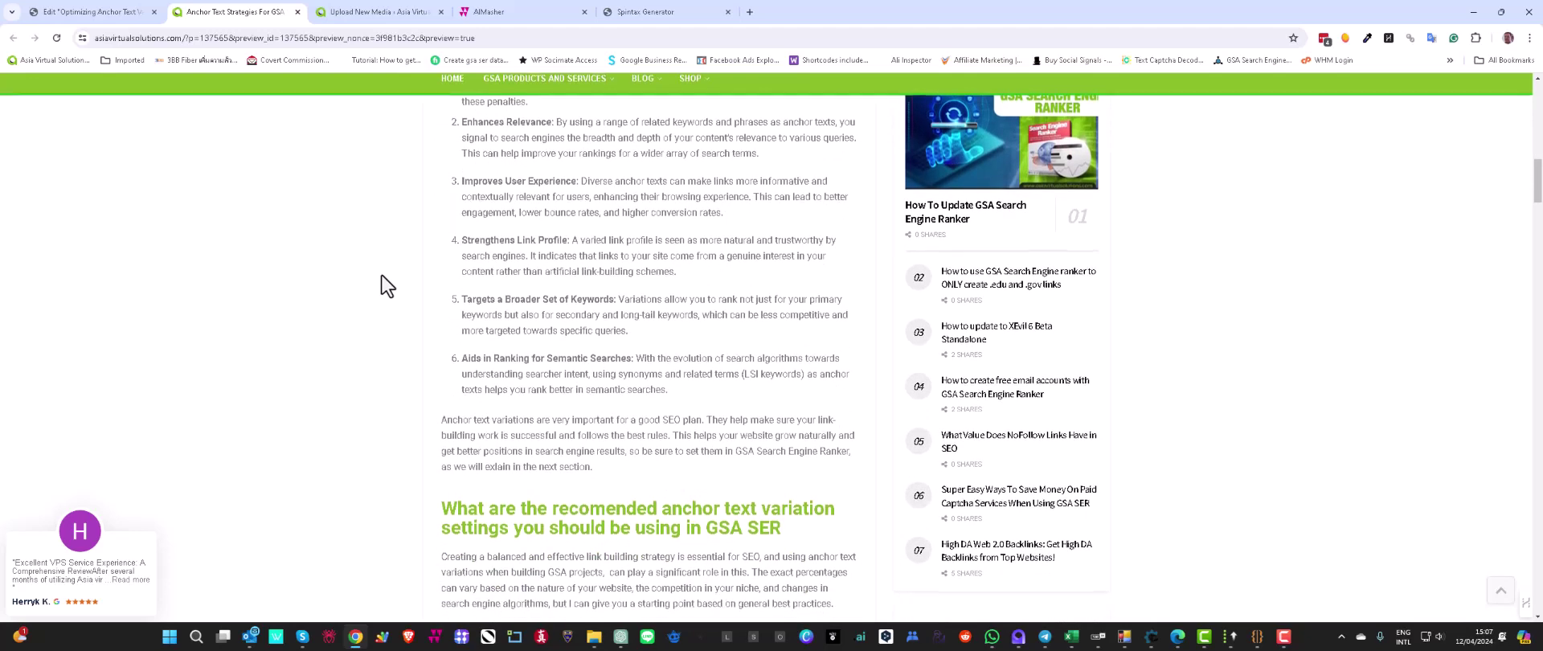
scroll(382, 276, down, 3)
scroll(382, 275, down, 1)
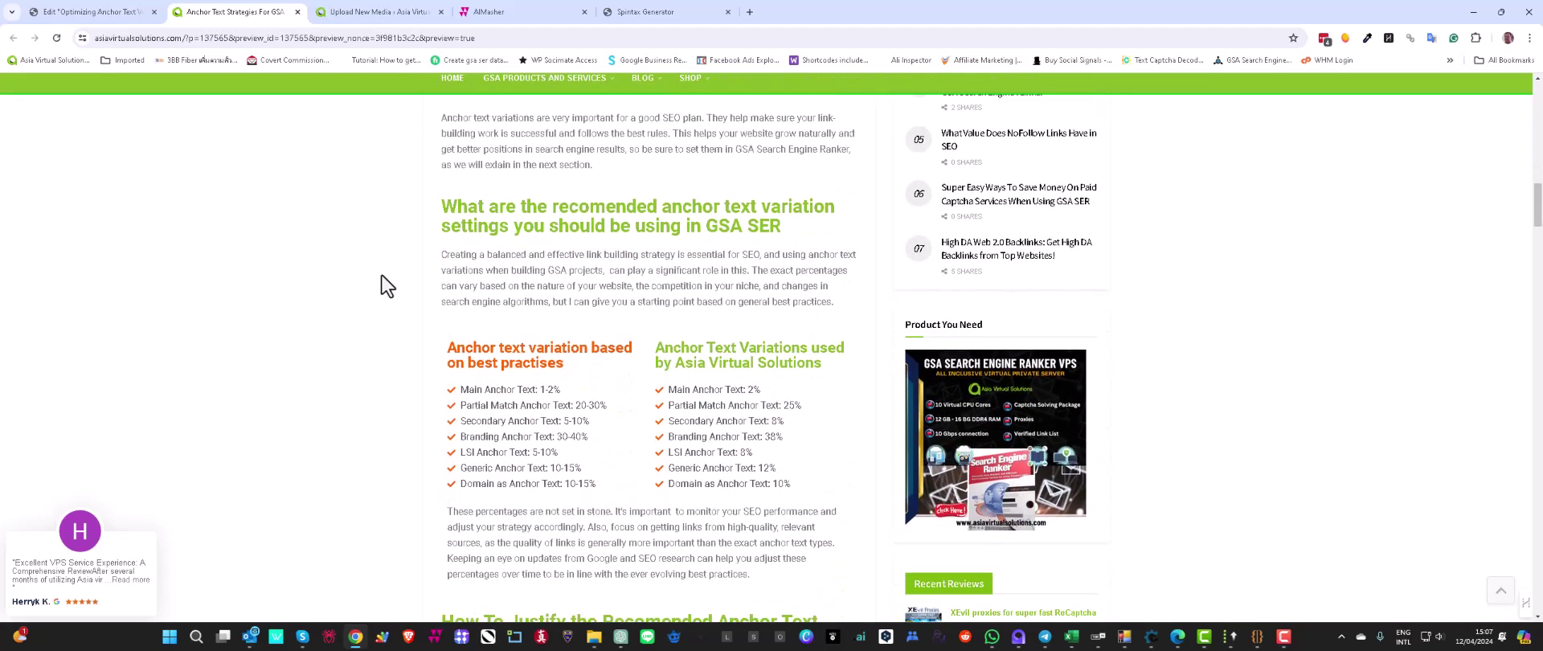
scroll(382, 276, down, 1)
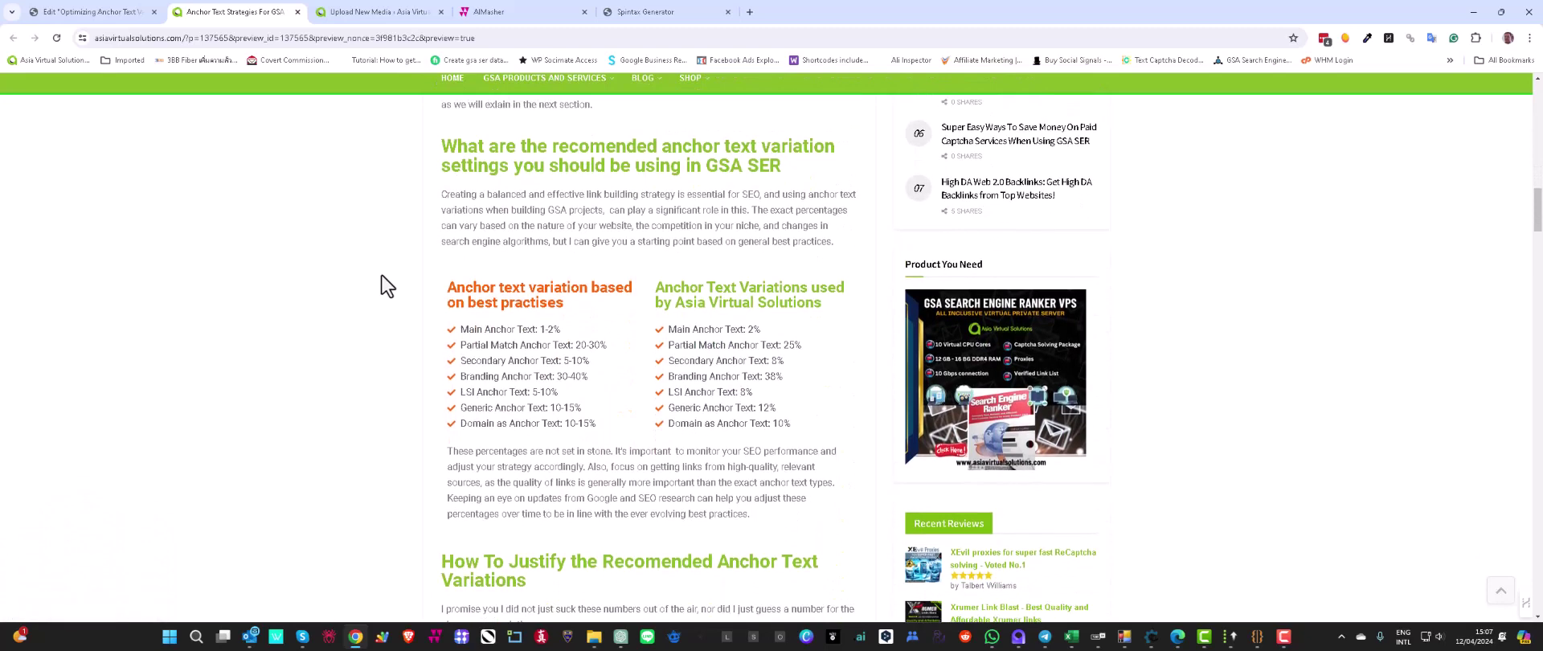
scroll(382, 275, down, 5)
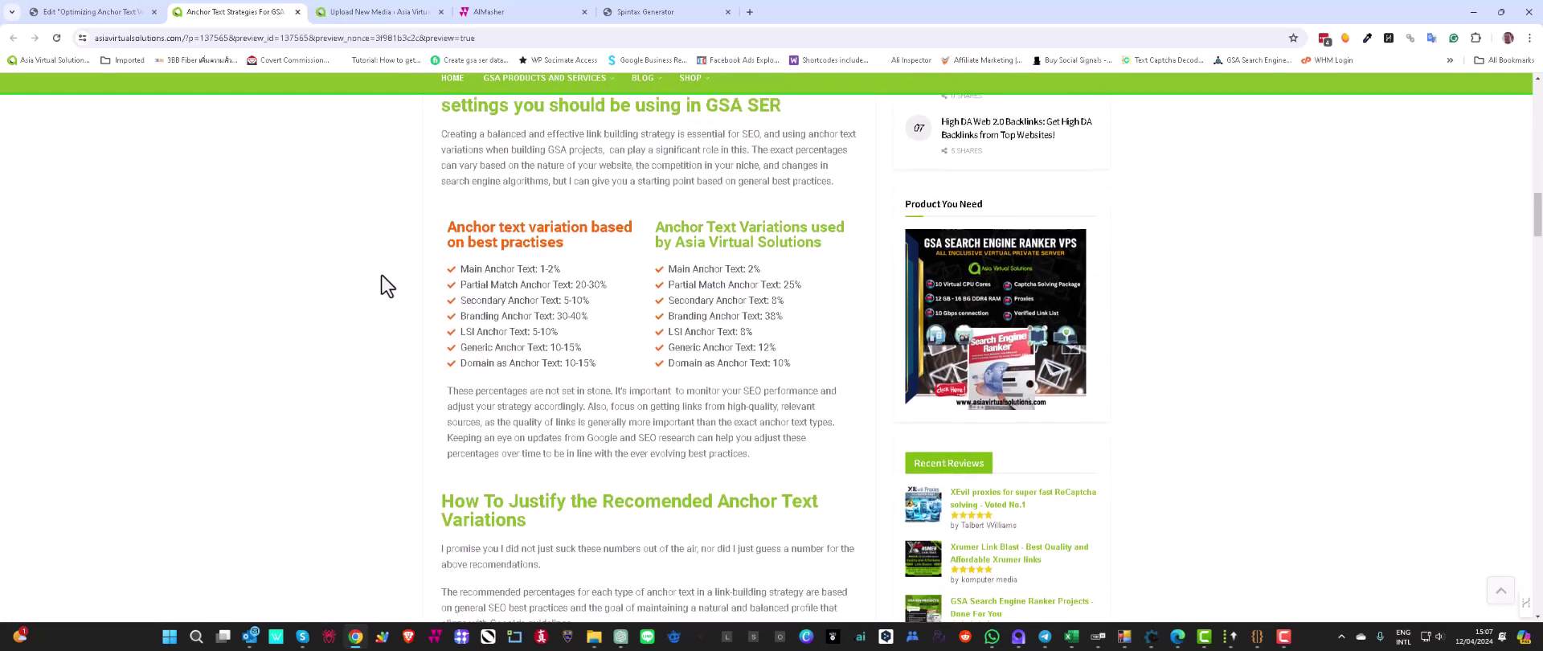
Read the rest of the article: the rationale for each anchor type, the GSA SER field guide and the AI anchor text tool instructions
scroll(383, 275, down, 4)
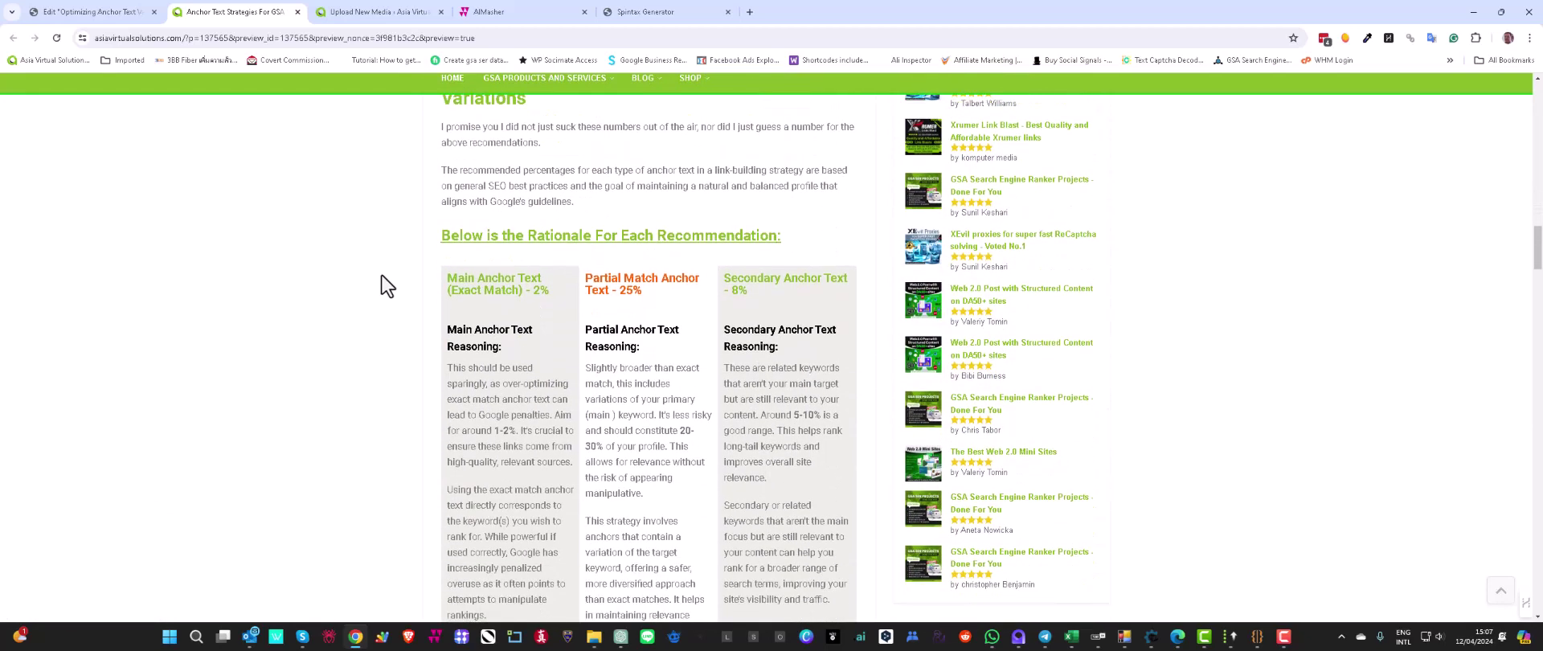
scroll(442, 303, down, 10)
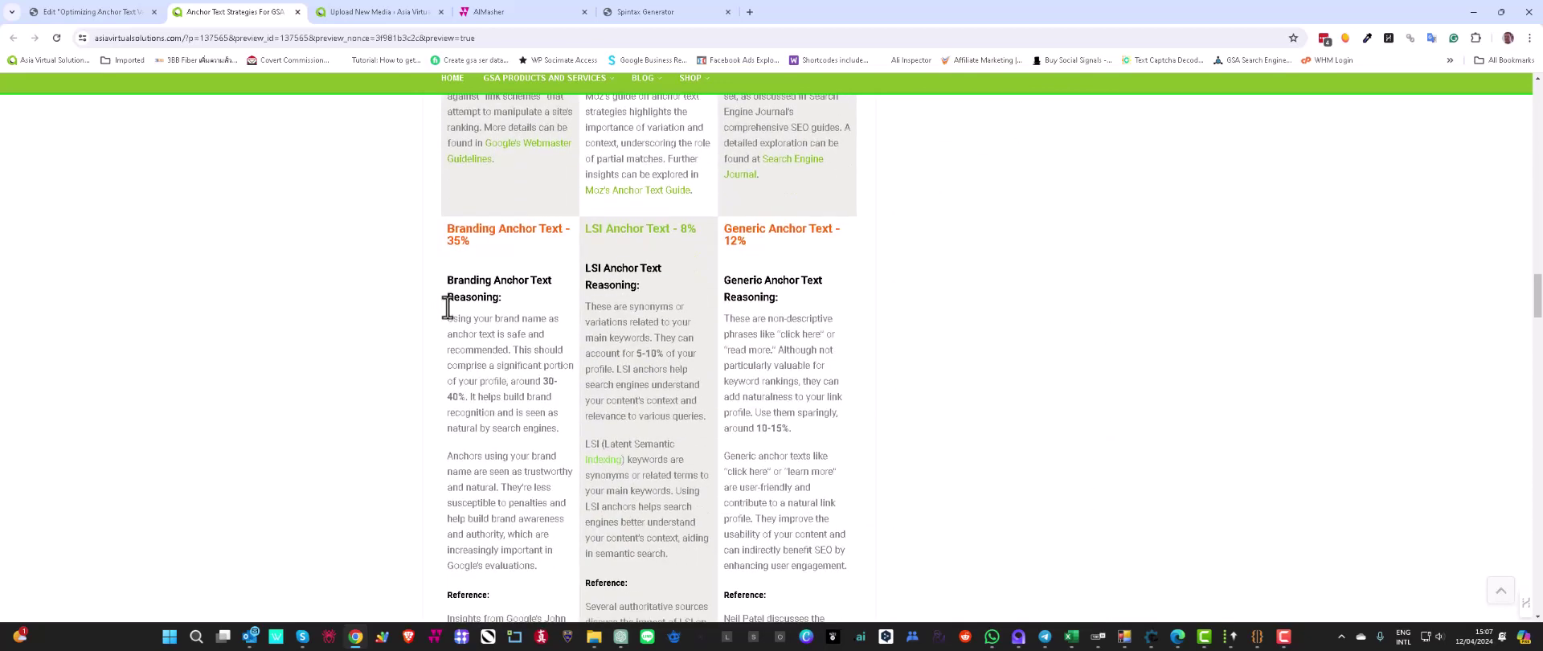
scroll(447, 306, down, 1)
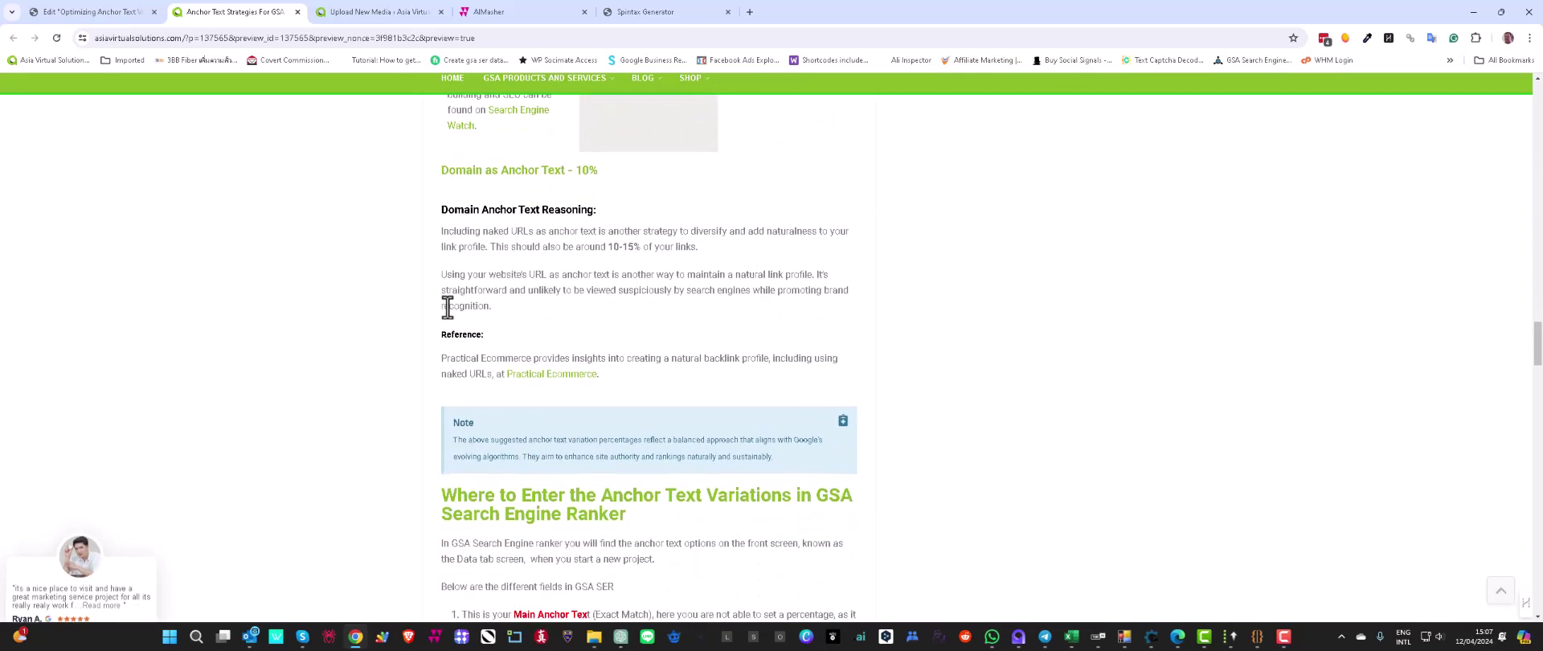
scroll(448, 306, down, 3)
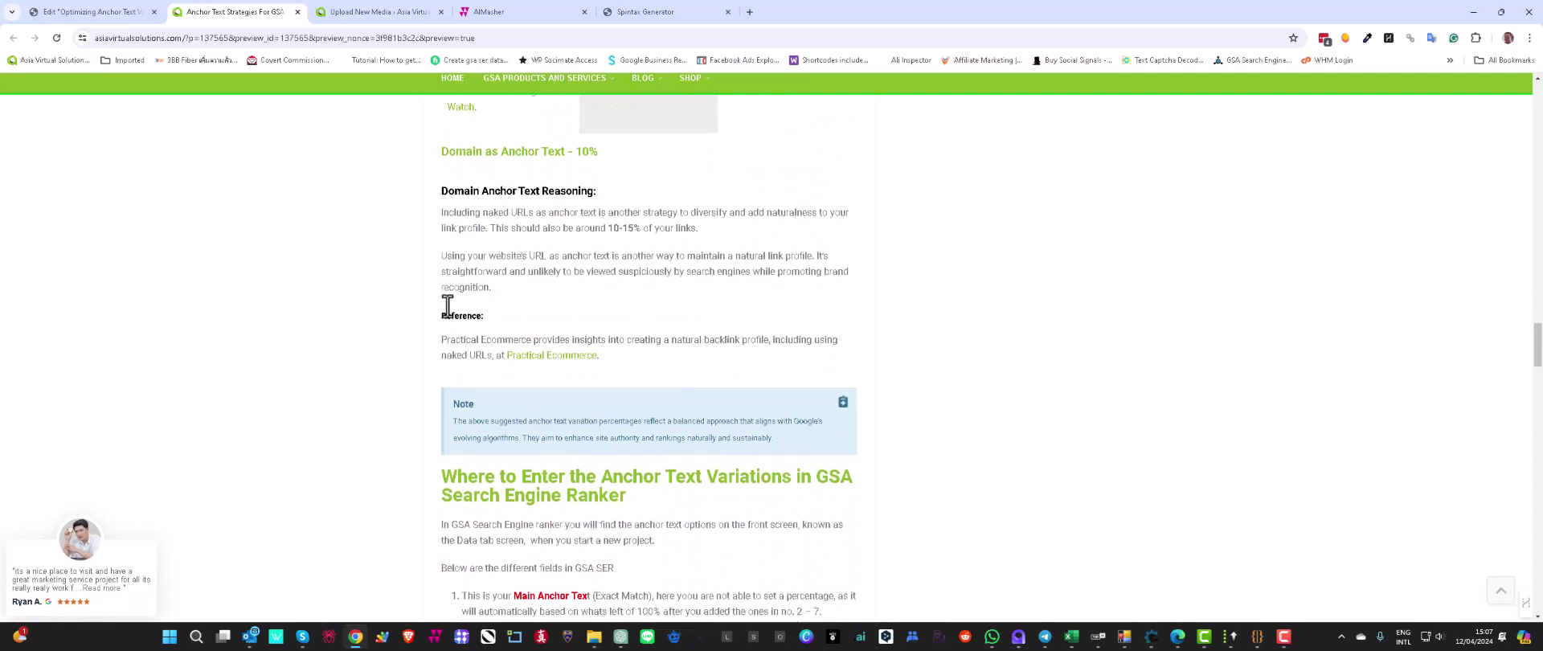
scroll(448, 305, down, 9)
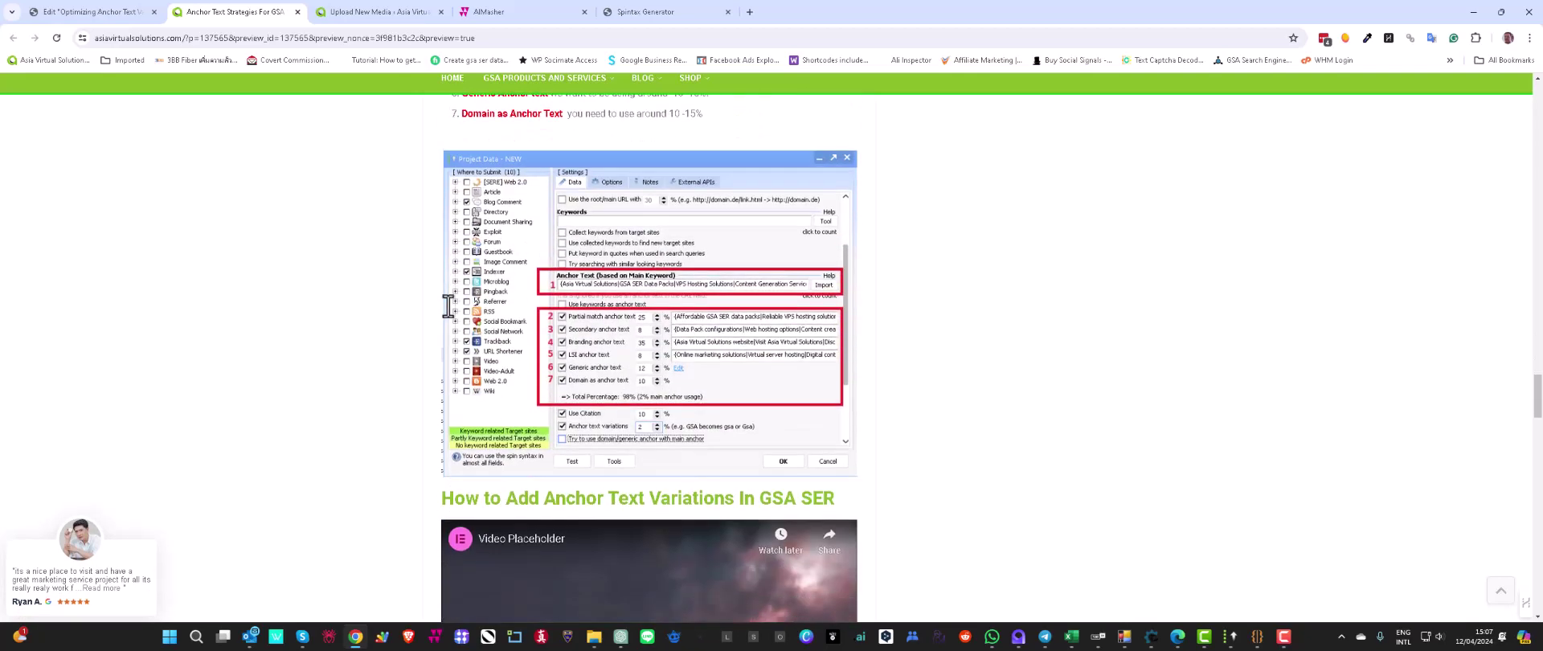
scroll(447, 306, down, 6)
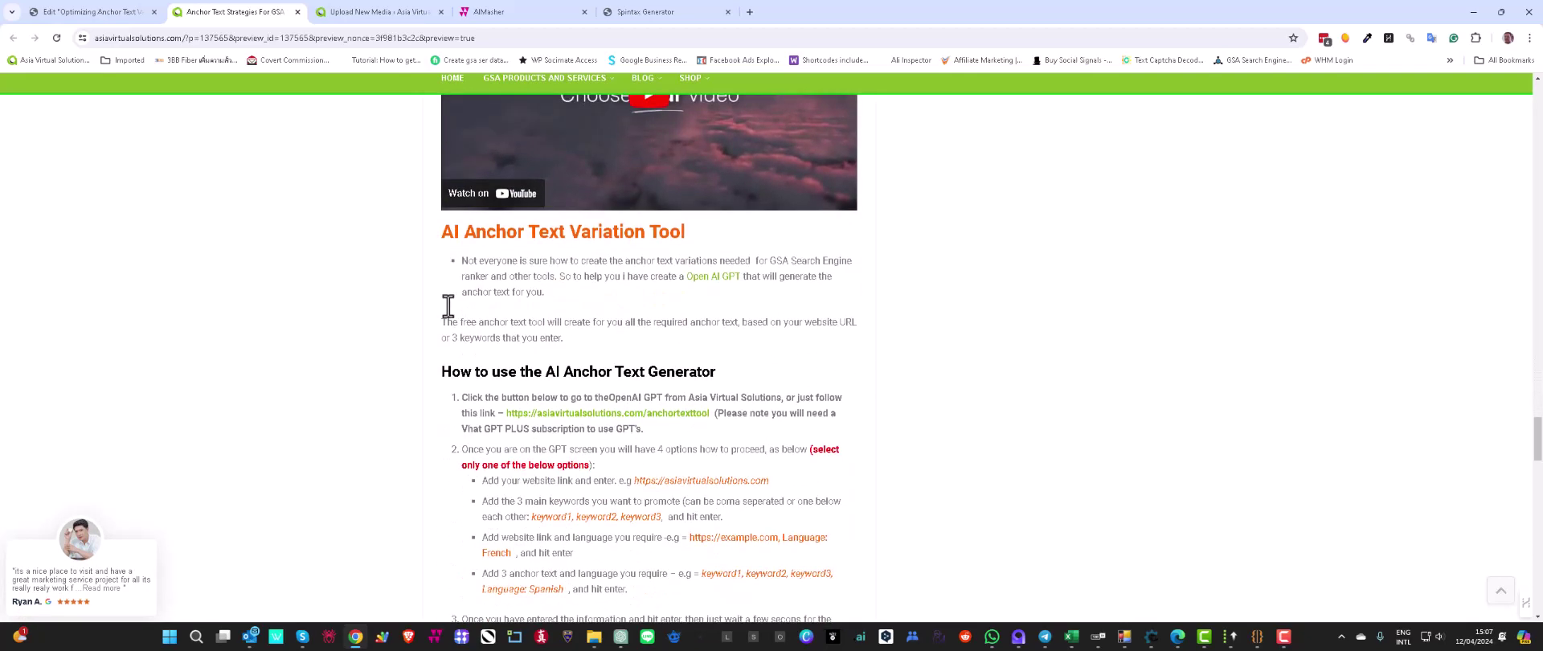
scroll(448, 306, down, 2)
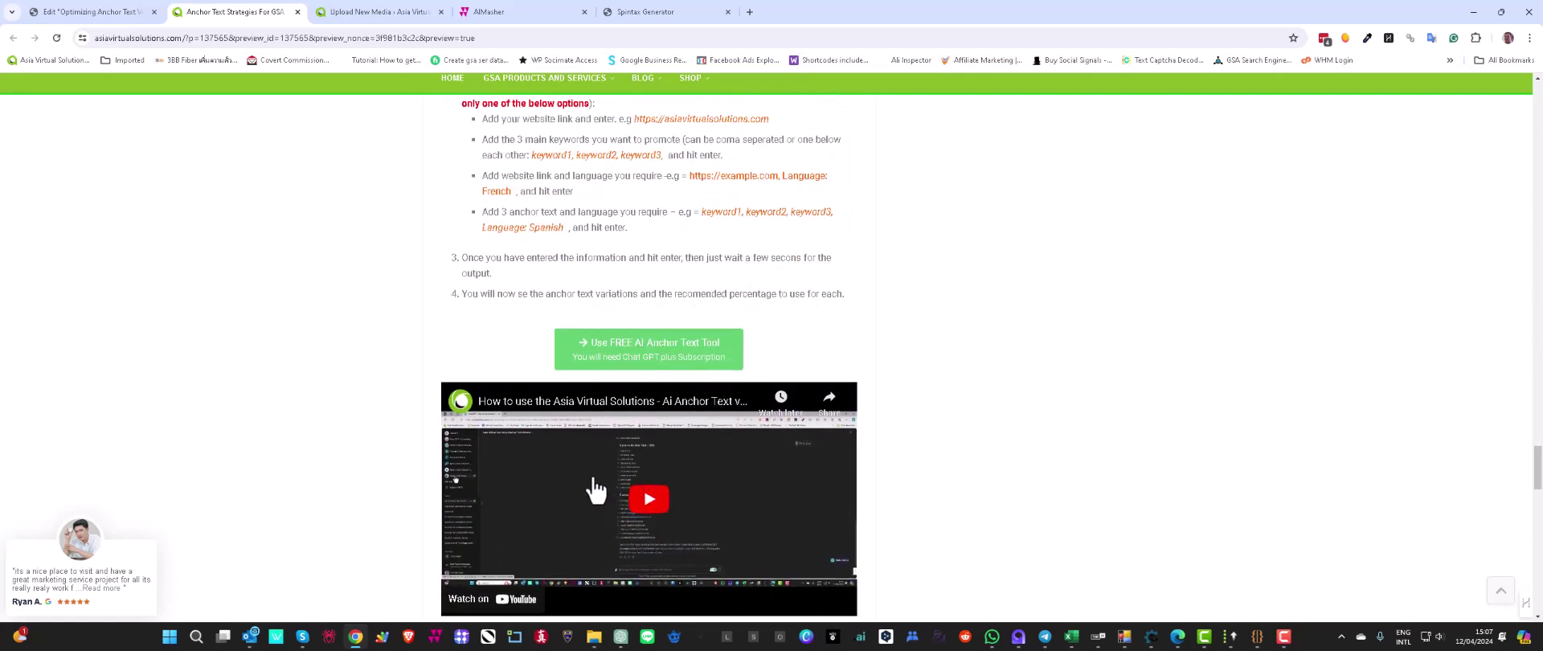
scroll(595, 490, down, 2)
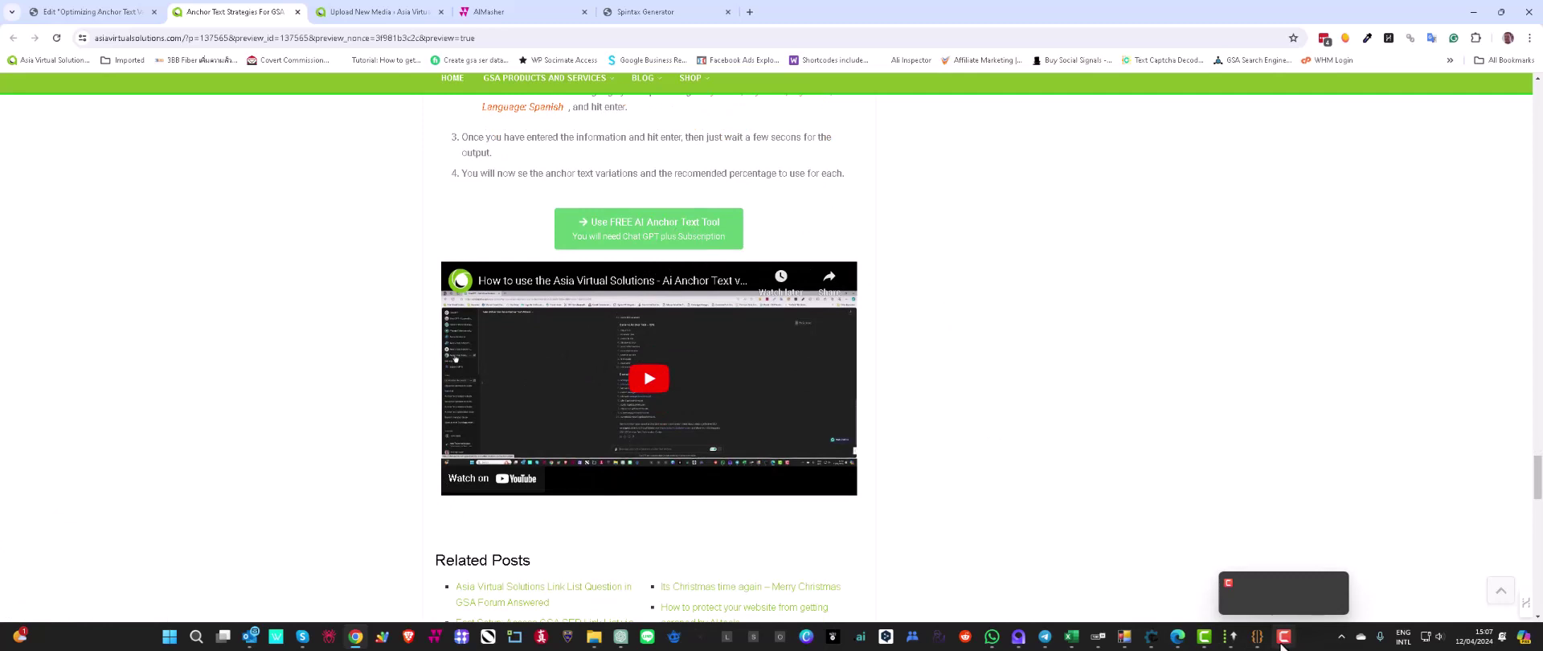
Switch to ChatGPT in Edge, review the Plus and Team subscription plans for the account, and close the plan overview
click(1177, 635)
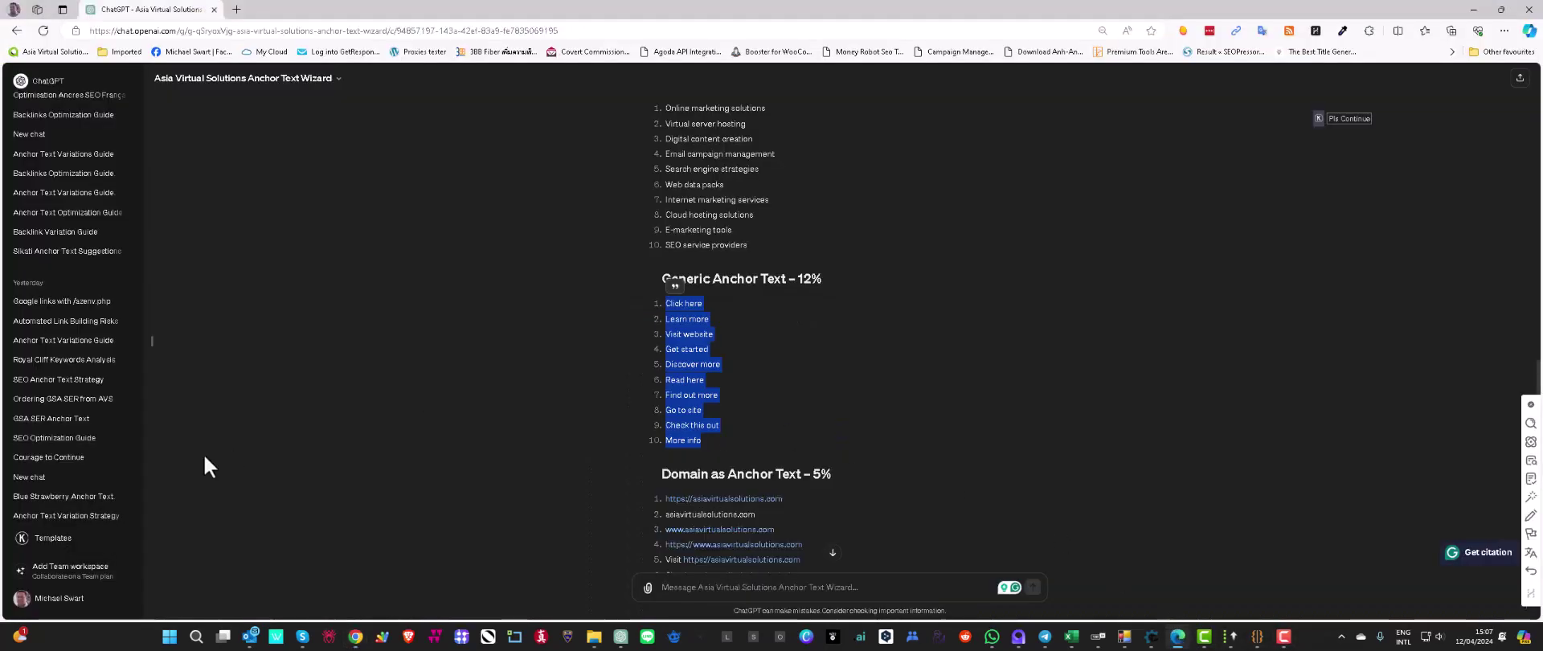
click(60, 601)
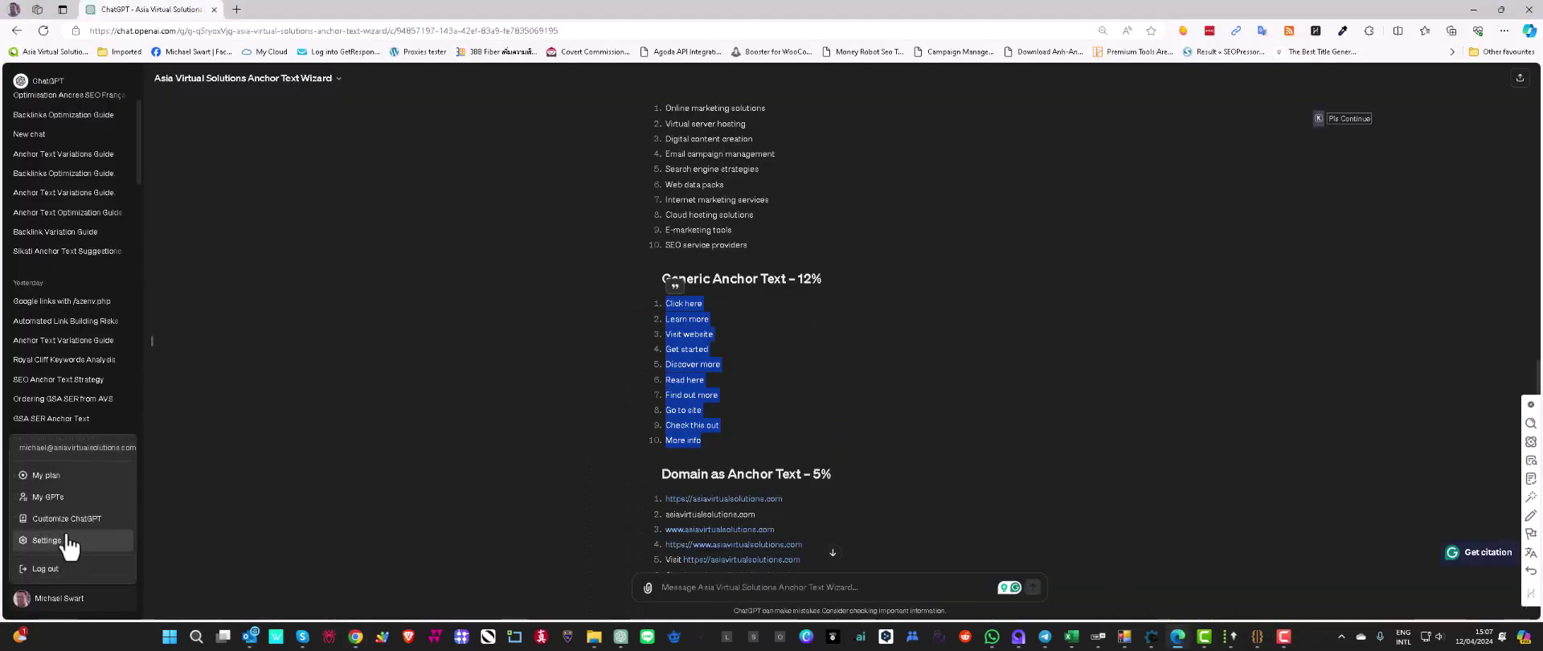
click(46, 475)
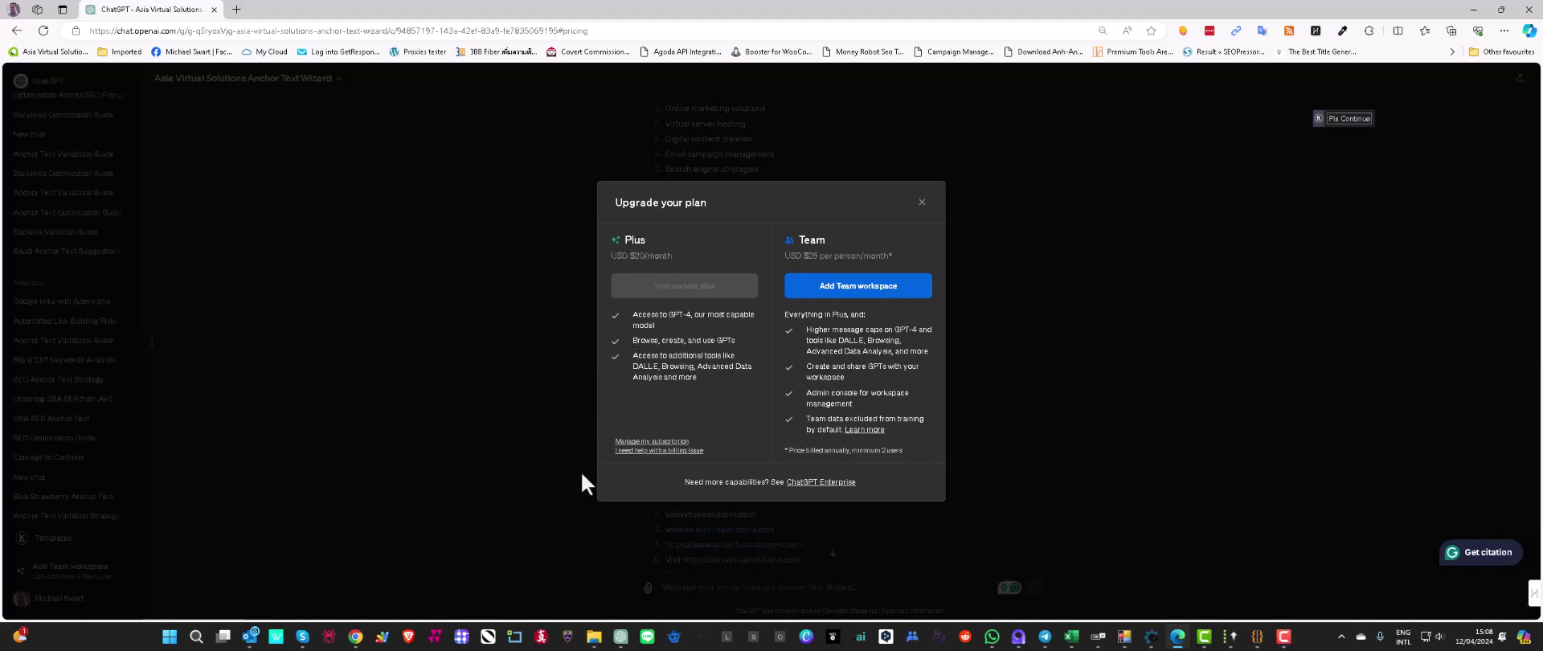
click(410, 208)
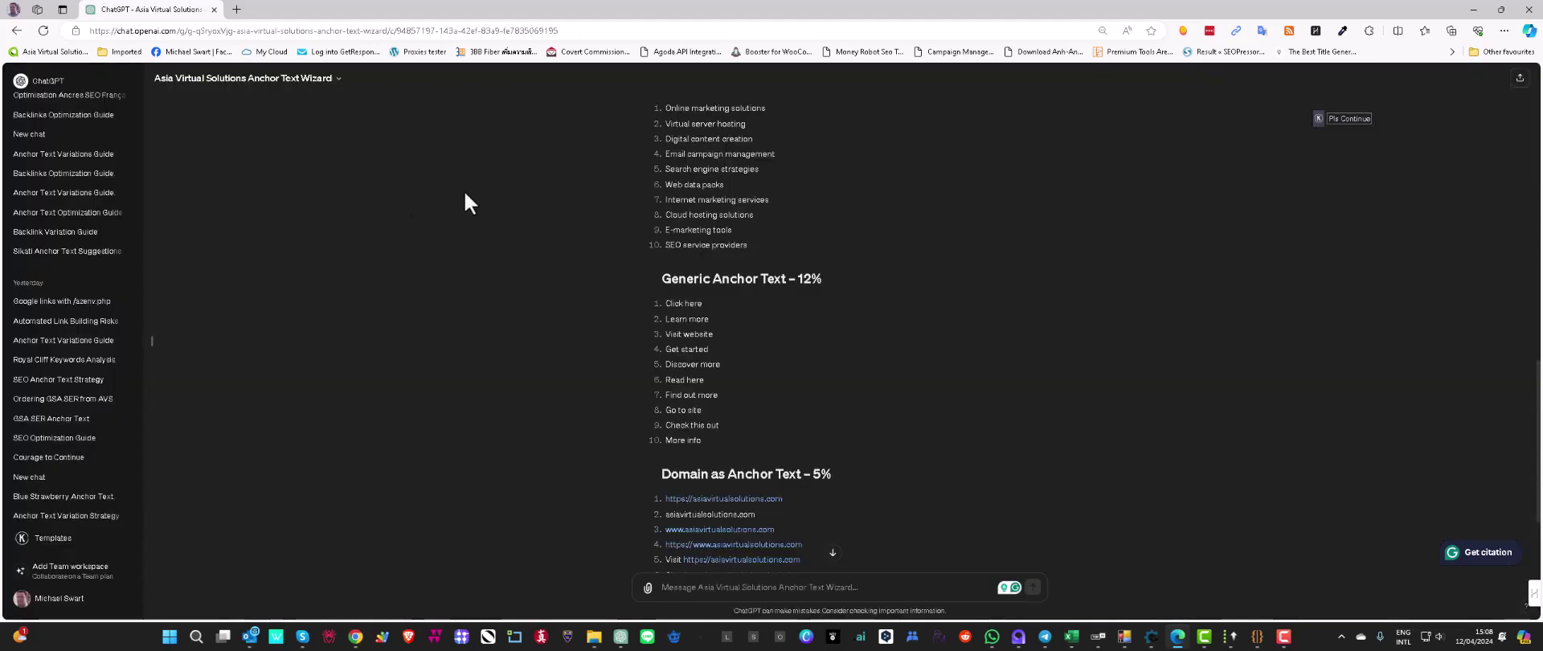
Expand the saved GPTs, open the Asia Virtual Solutions Anchor Text Wizard start page, and return to the article in Chrome
scroll(151, 214, up, 3)
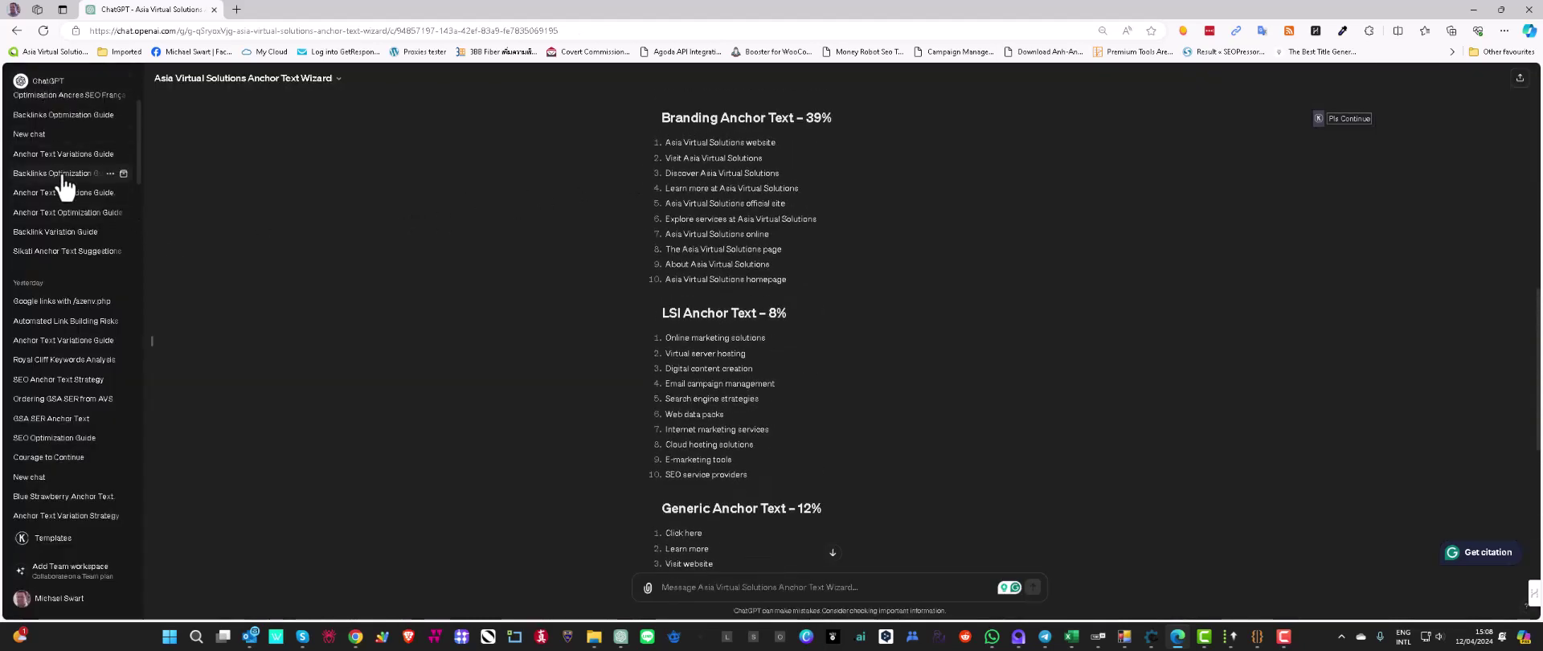
scroll(64, 187, up, 3)
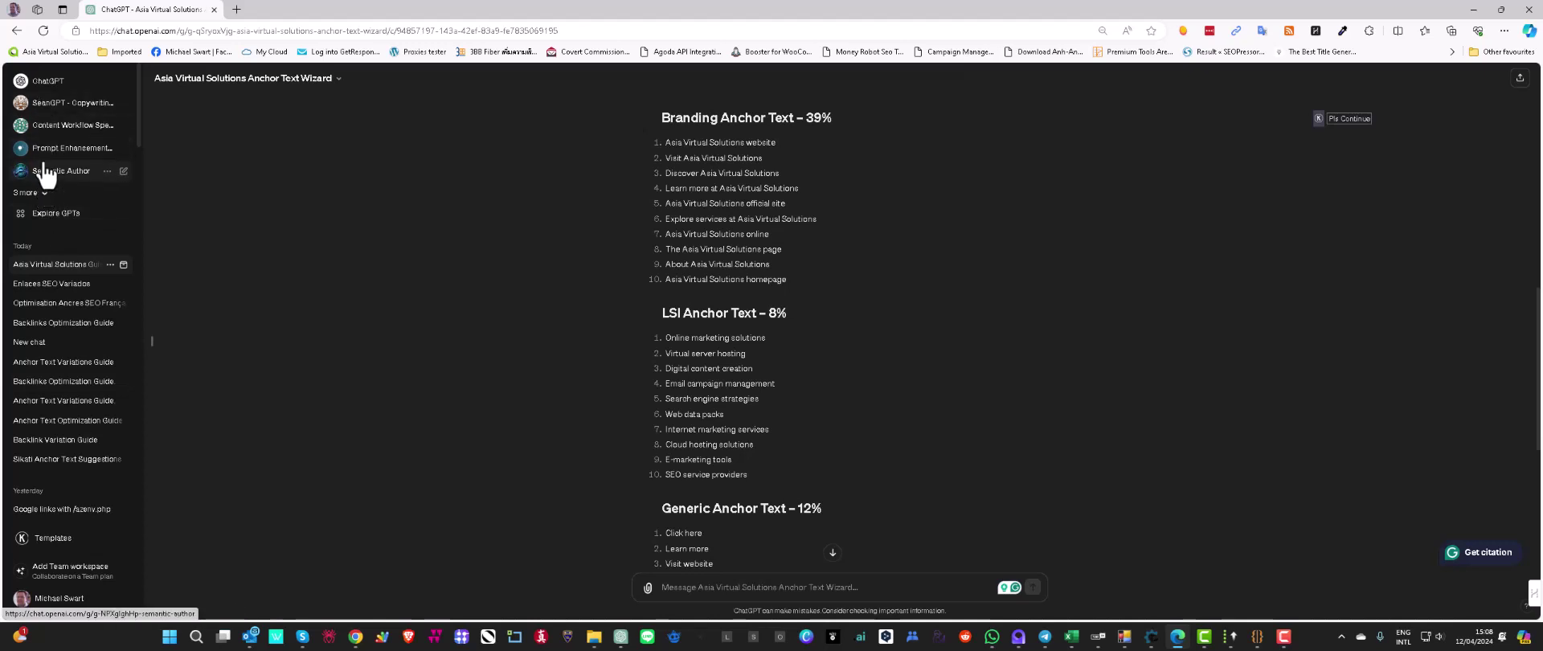
click(32, 194)
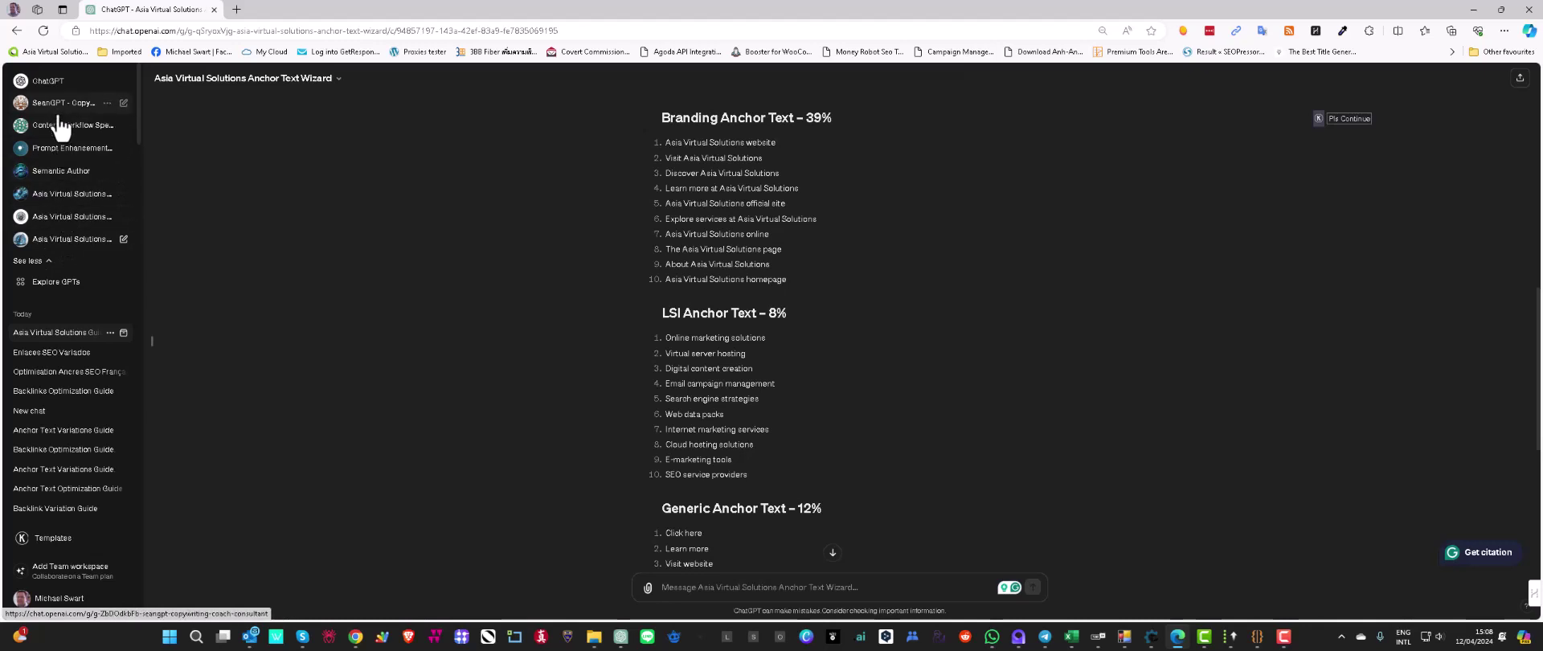
click(51, 241)
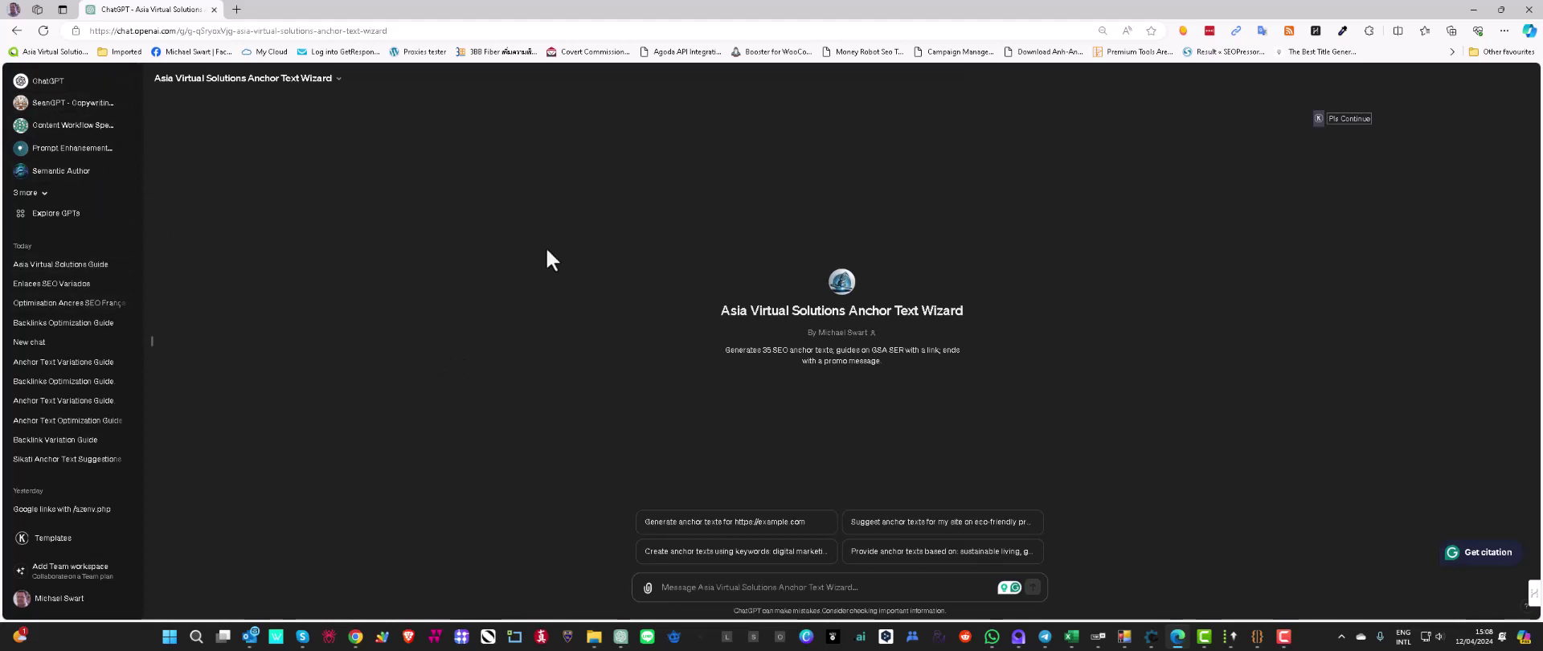
click(1473, 9)
scroll(327, 410, down, 1)
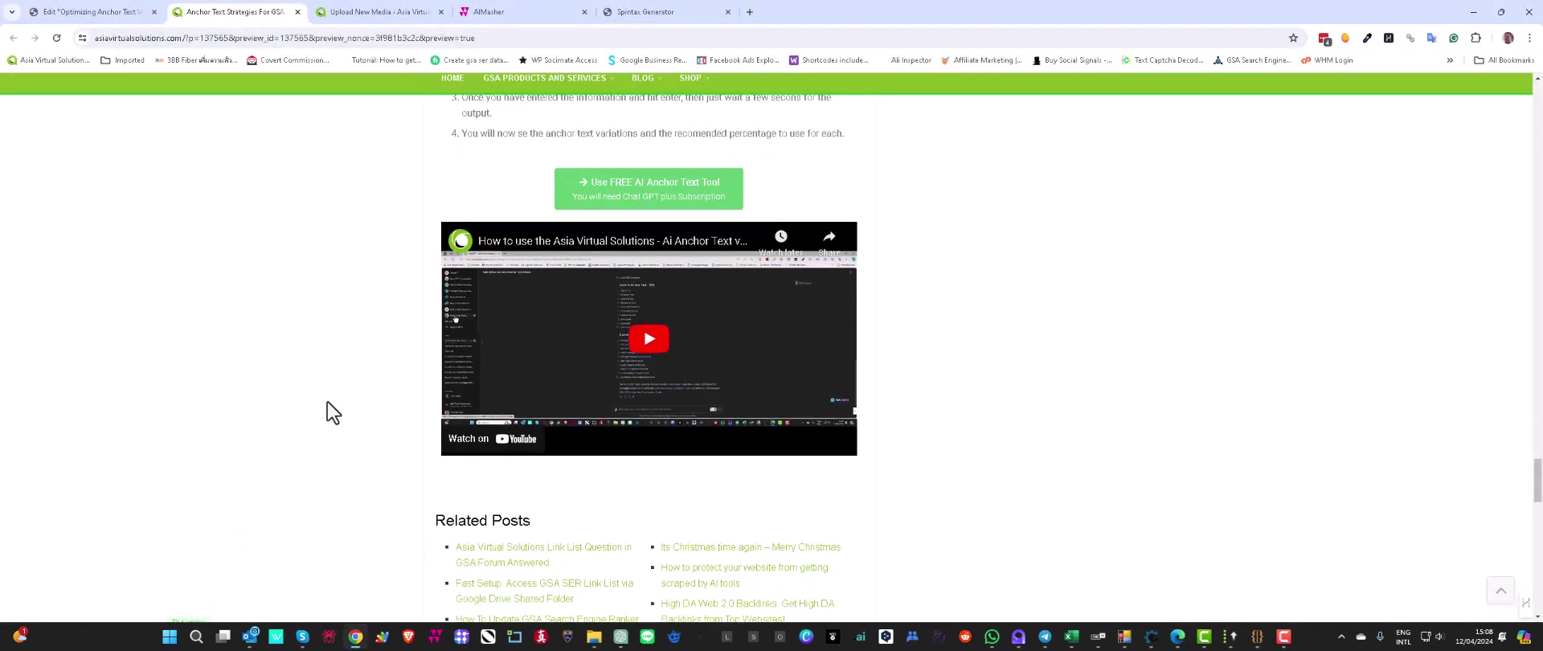